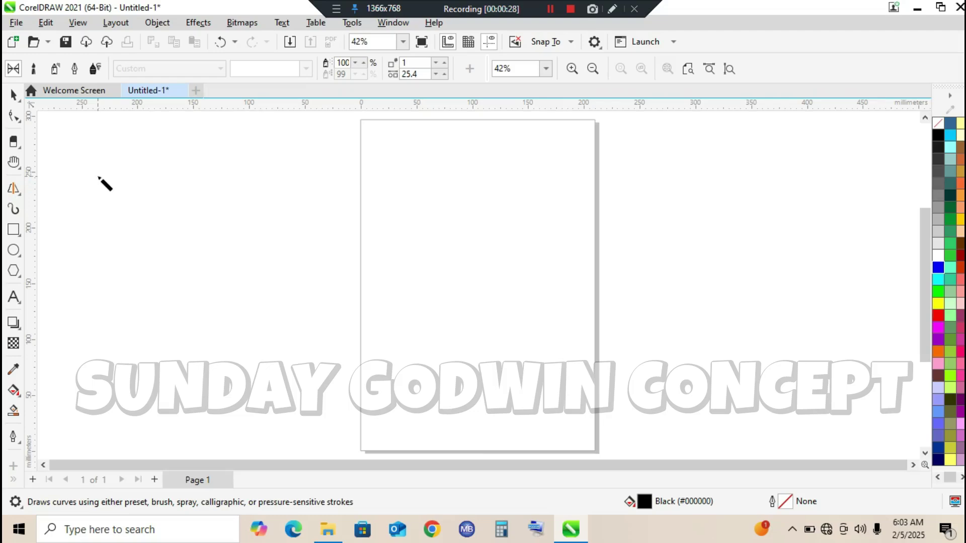
Draw a descending stroke from the upper-left pasteboard to the page edge with the Artistic Media brush, using the dashed Artistic pattern.
left_click(14, 273)
left_click(14, 210)
left_click(36, 69)
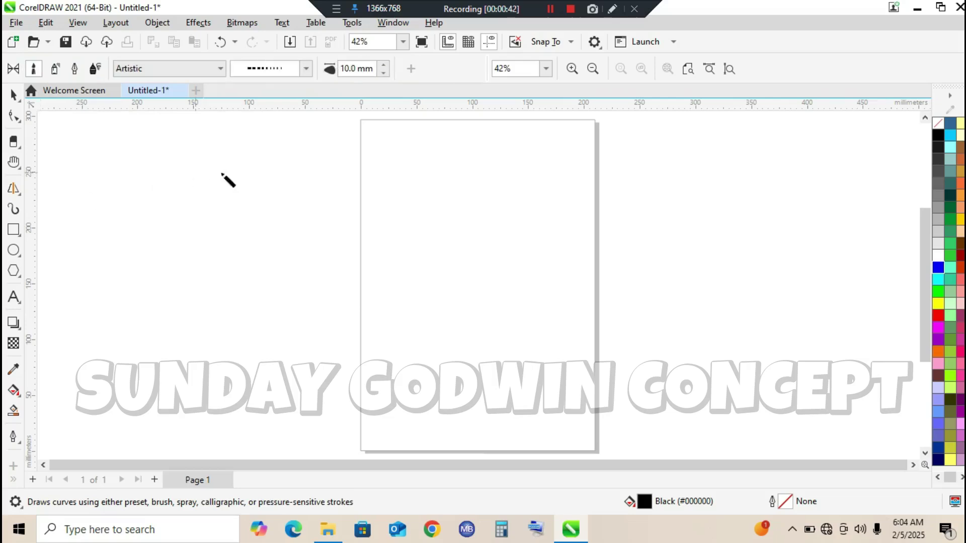
left_click_drag(199, 179, 368, 296)
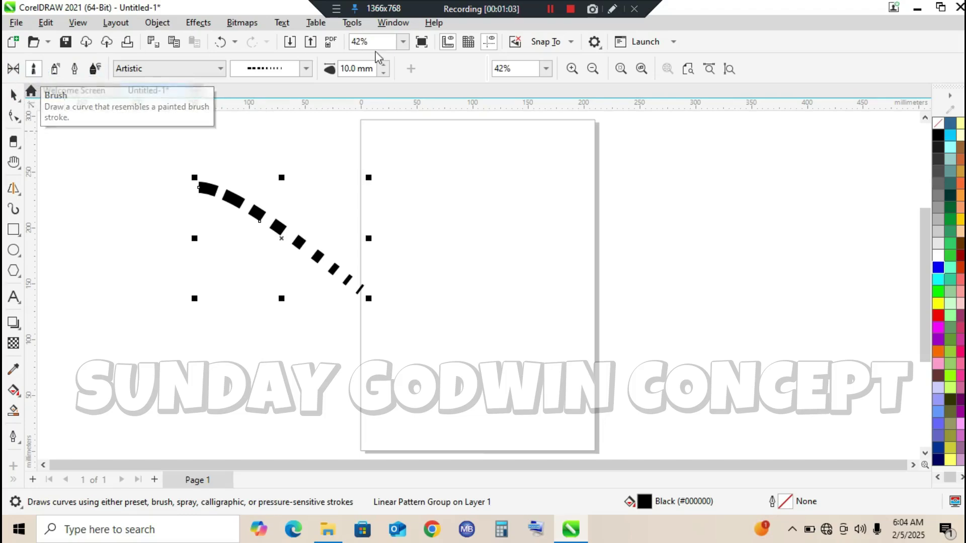
Apply the sketchy multi-line Artistic brushstroke to the stroke and draw a second one across the upper page edge.
left_click(305, 68)
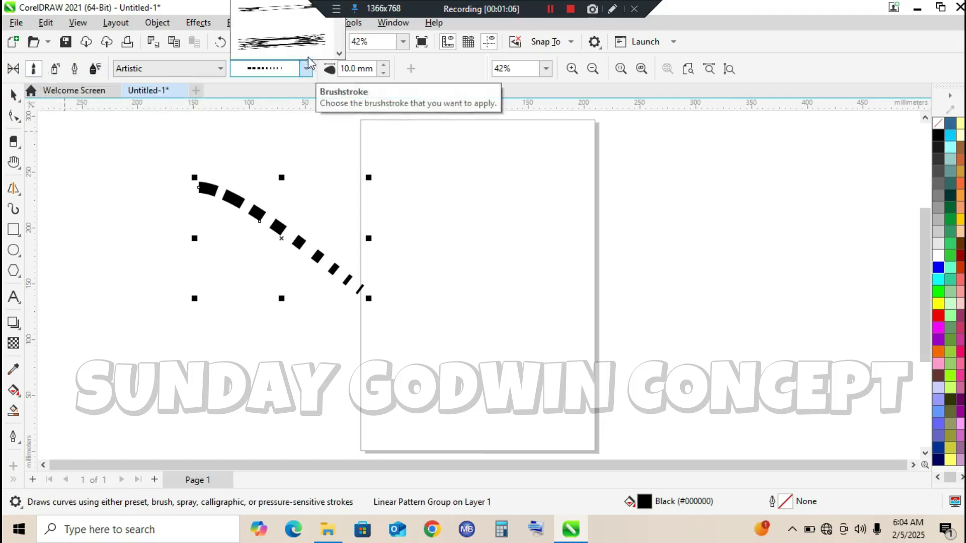
left_click(285, 47)
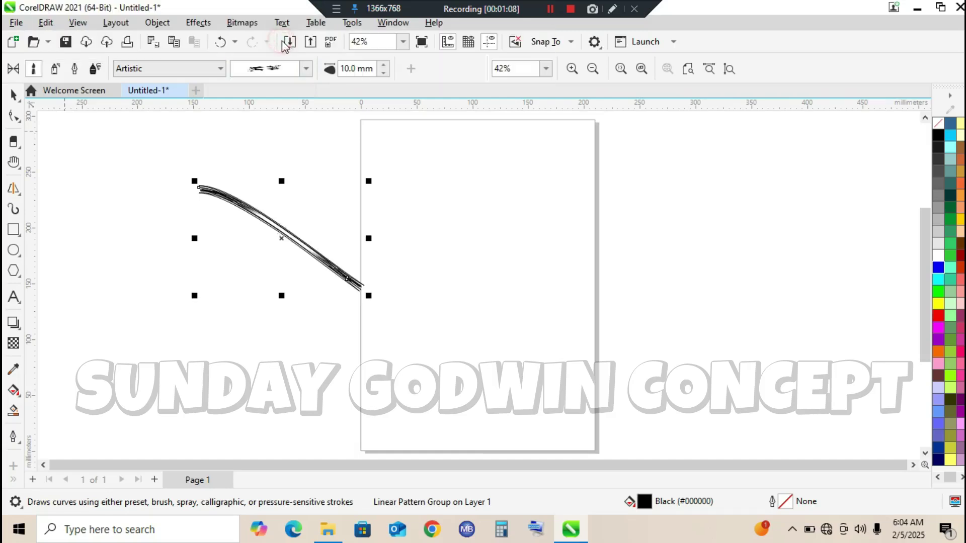
mouse_move(477, 172)
left_mouse_down()
mouse_move(664, 196)
mouse_move(767, 184)
left_mouse_up()
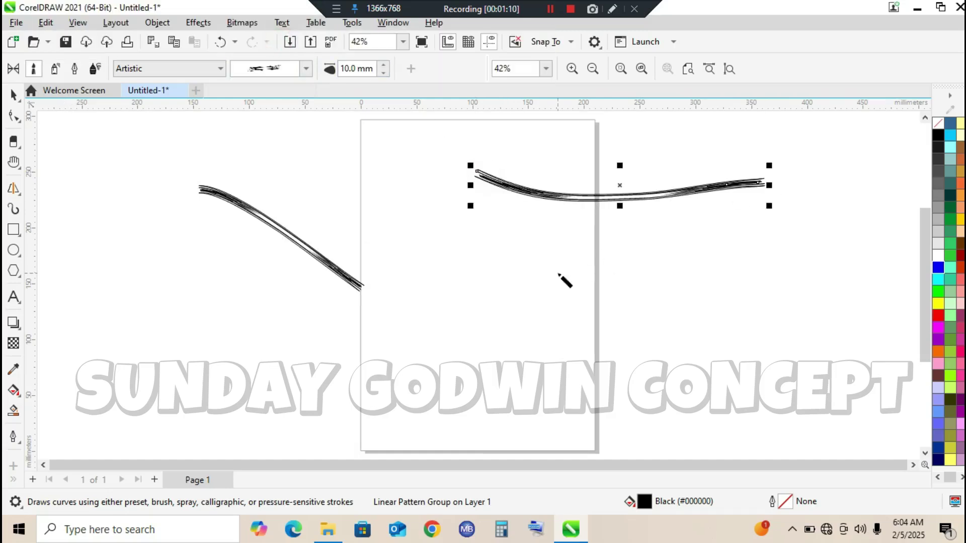
left_click(156, 69)
left_click(156, 97)
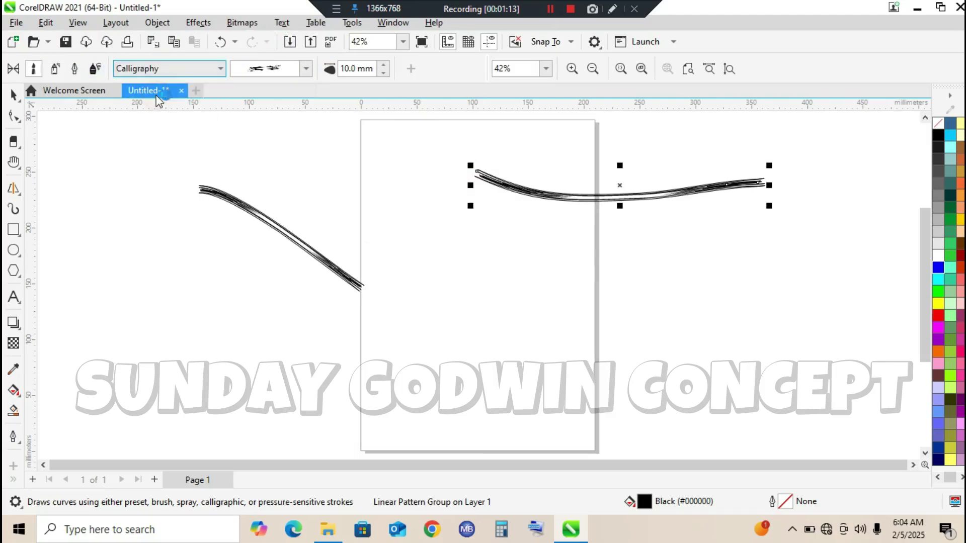
left_click(304, 73)
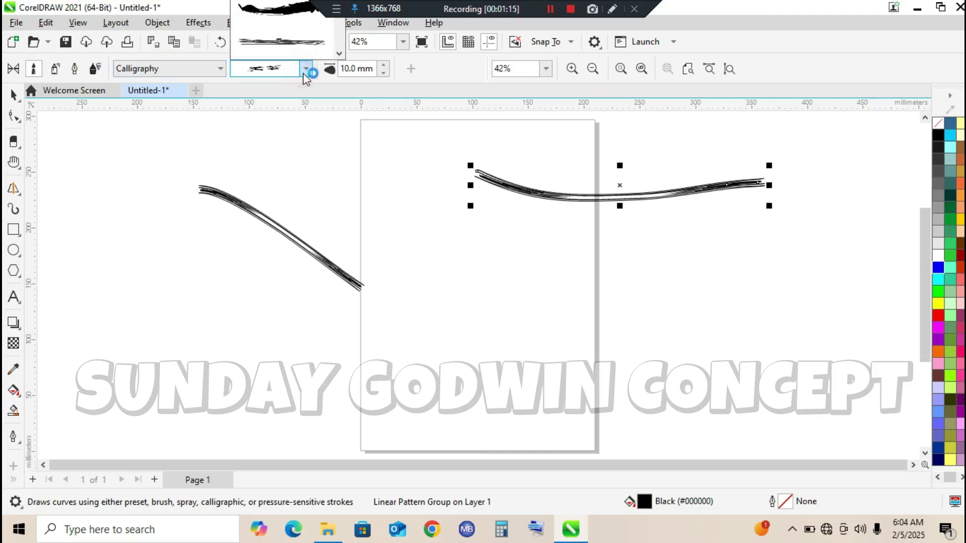
left_click(156, 71)
left_click(158, 71)
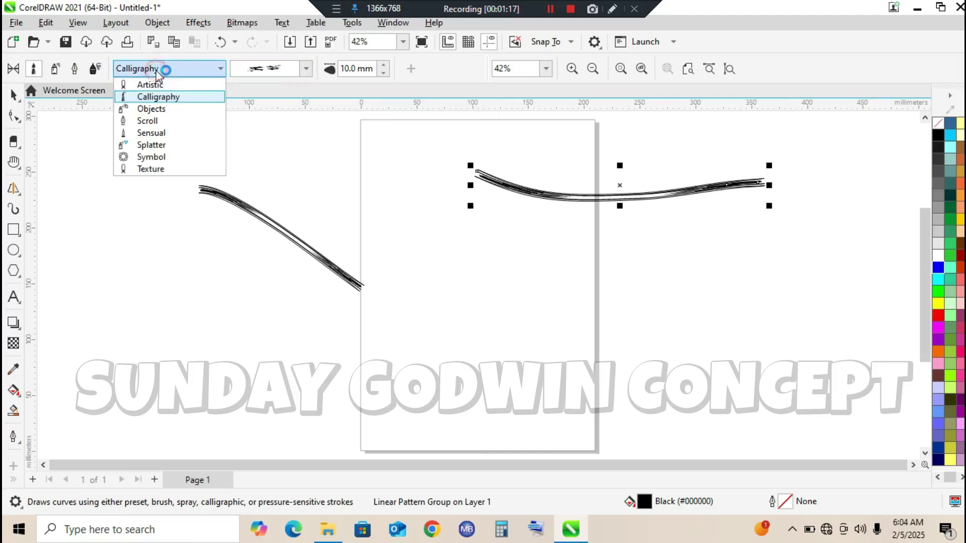
left_click(55, 75)
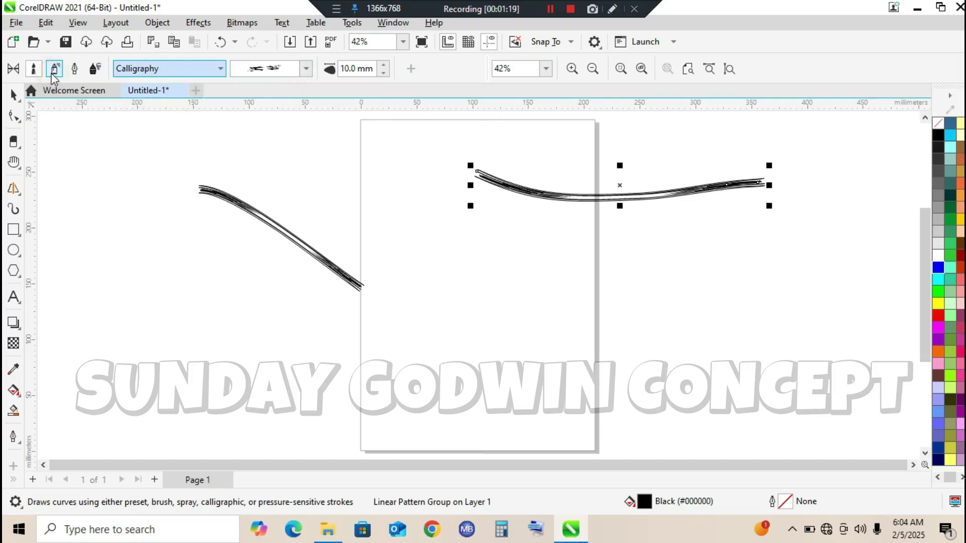
Spray two rows of the green tree pattern from the Plants category across the middle and lower part of the page.
left_click(56, 71)
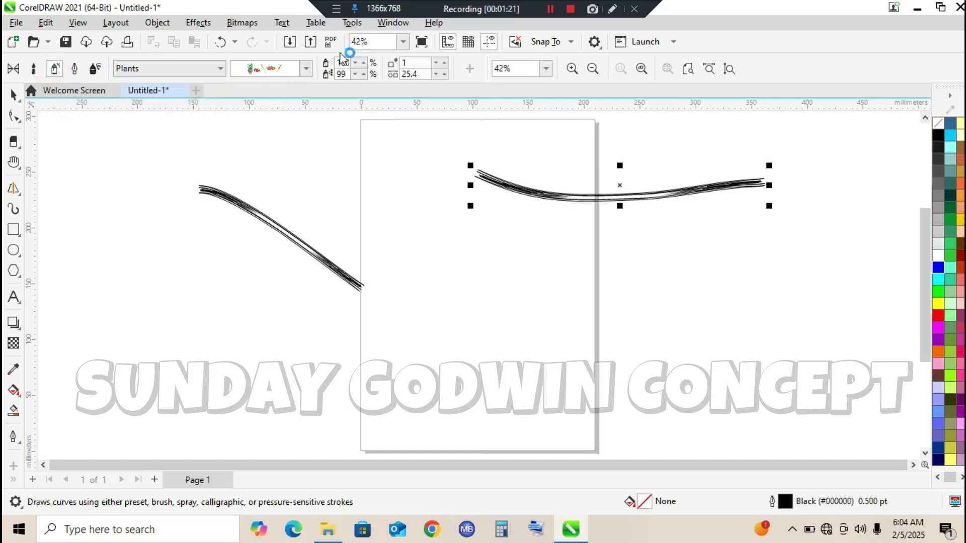
left_click(307, 68)
left_click(278, 41)
mouse_move(408, 254)
left_mouse_down()
mouse_move(599, 302)
mouse_move(693, 263)
mouse_move(752, 263)
left_mouse_up()
left_click_drag(462, 378, 631, 376)
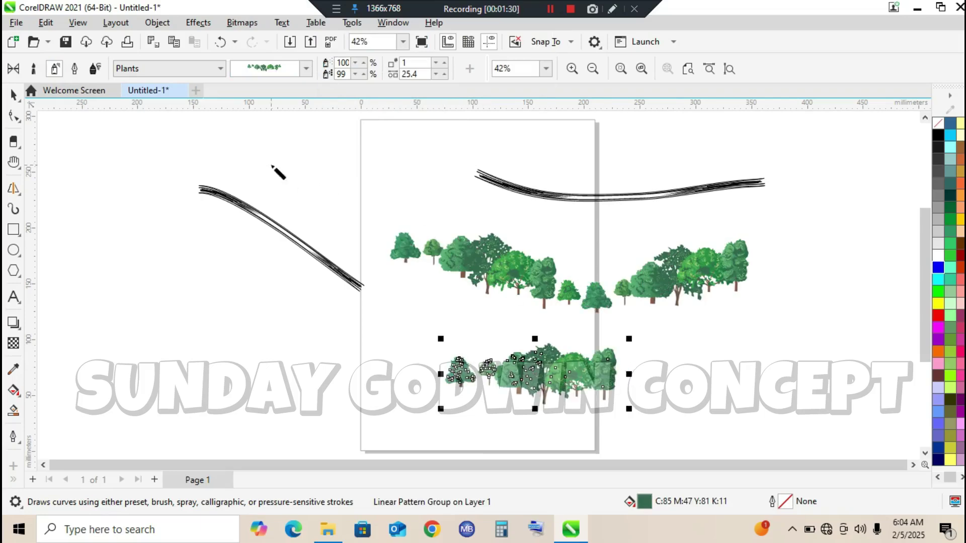
Change the lower tree row to the Plants grass pattern and fill the area left of the page with overlapping grass strokes.
left_click(306, 69)
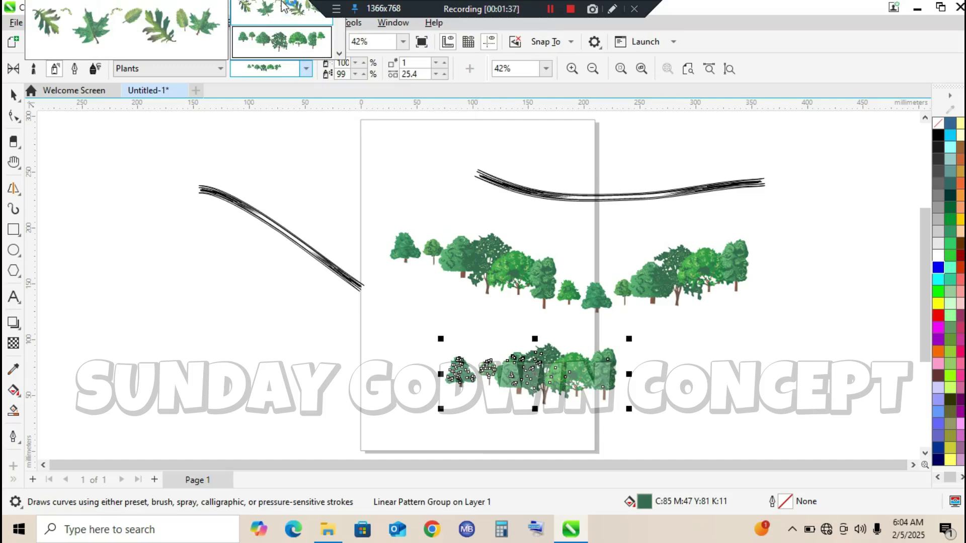
left_click(339, 53)
left_click(295, 44)
mouse_move(103, 244)
left_mouse_down()
mouse_move(262, 287)
mouse_move(267, 315)
left_mouse_up()
left_click_drag(122, 284, 362, 337)
left_click_drag(142, 342, 352, 407)
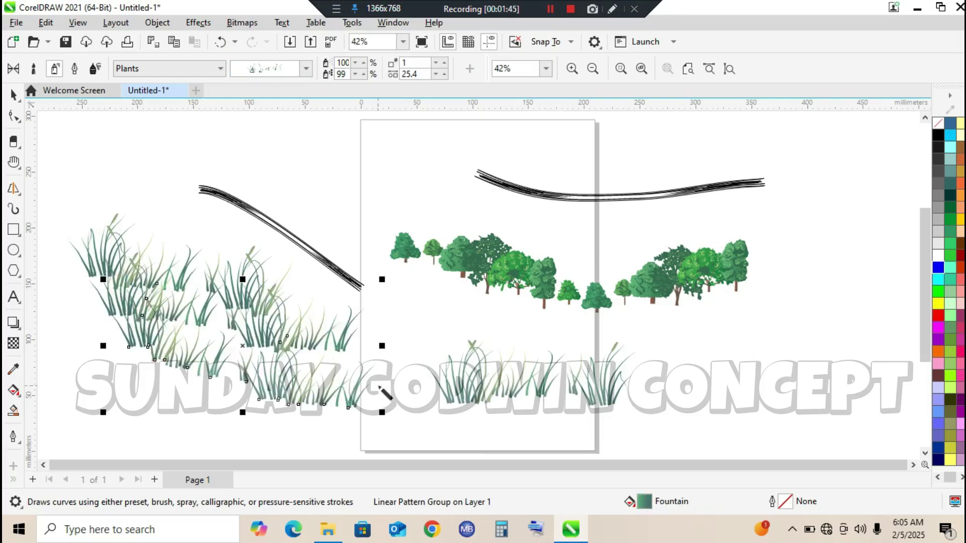
left_click_drag(351, 301, 192, 342)
left_click_drag(134, 385, 315, 298)
left_click_drag(99, 310, 327, 365)
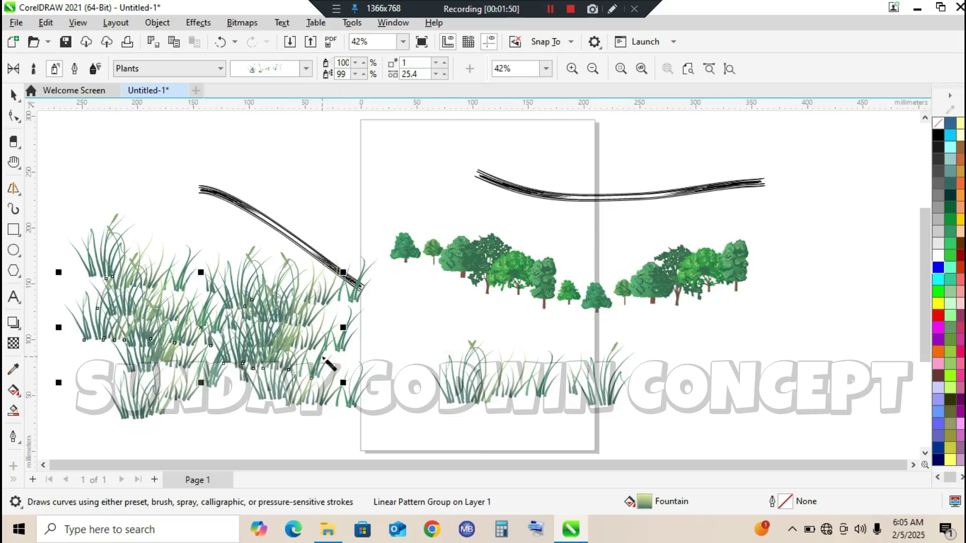
Fill all the grass and the brush stroke left of the page with bright green, and move that stroke onto the upper page.
left_click(13, 94)
left_click_drag(45, 174, 388, 430)
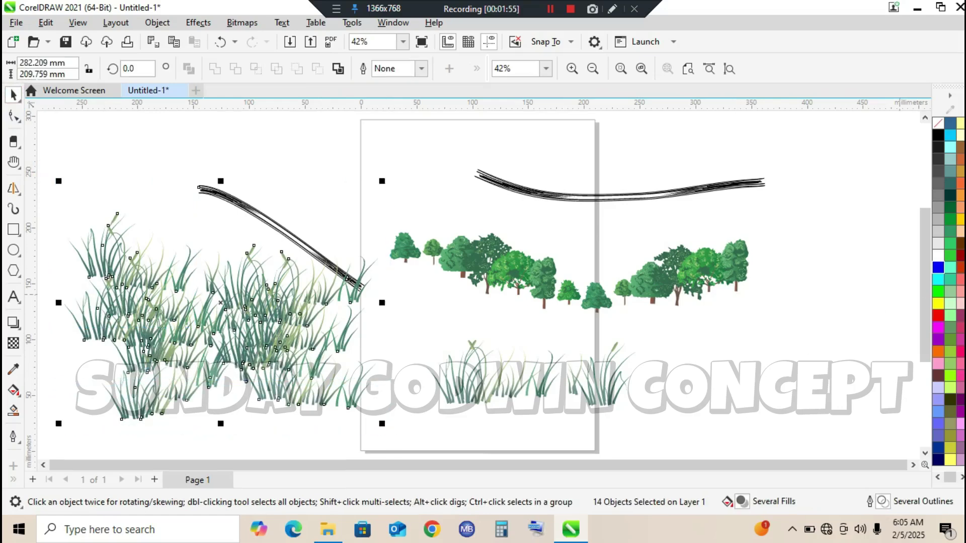
left_click(943, 296)
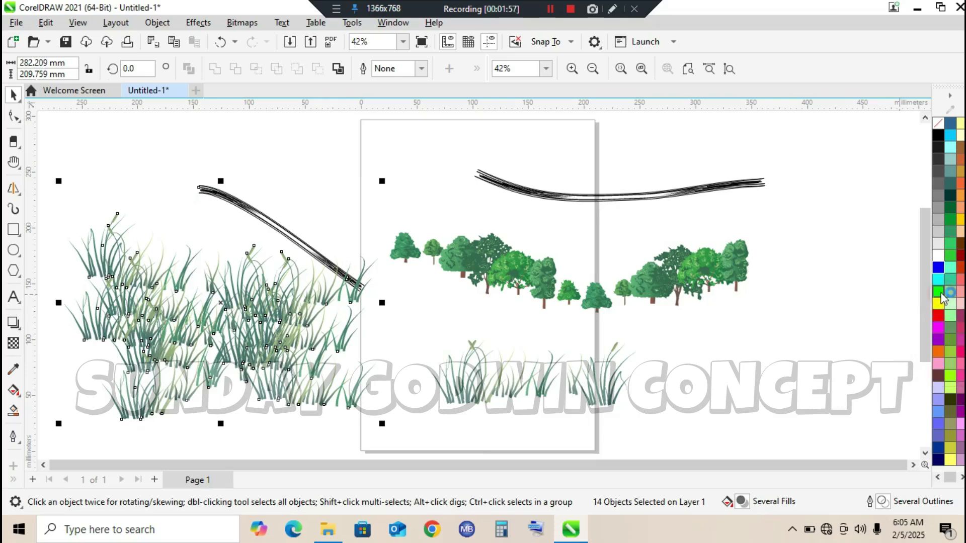
left_click(321, 150)
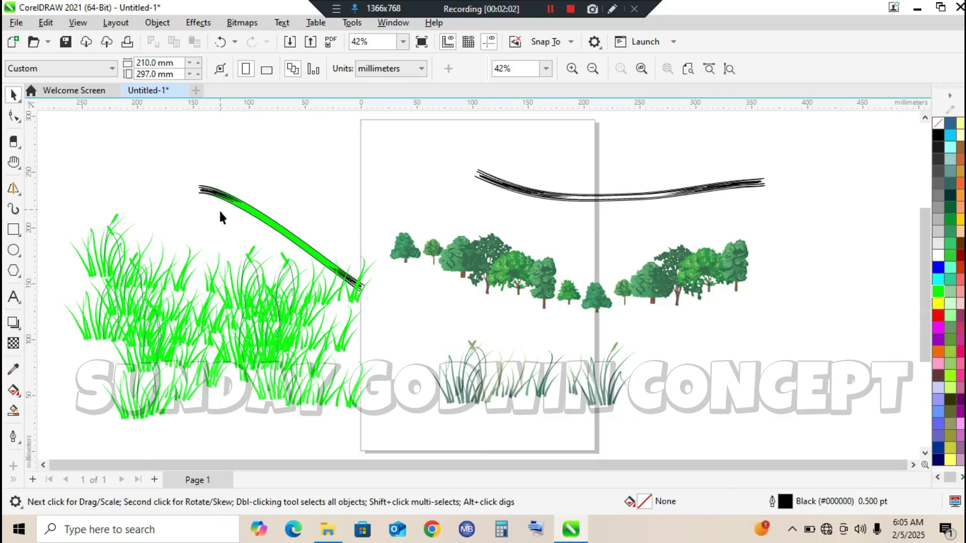
left_click(239, 198)
mouse_move(238, 198)
left_mouse_down()
mouse_move(353, 119)
mouse_move(454, 180)
left_mouse_up()
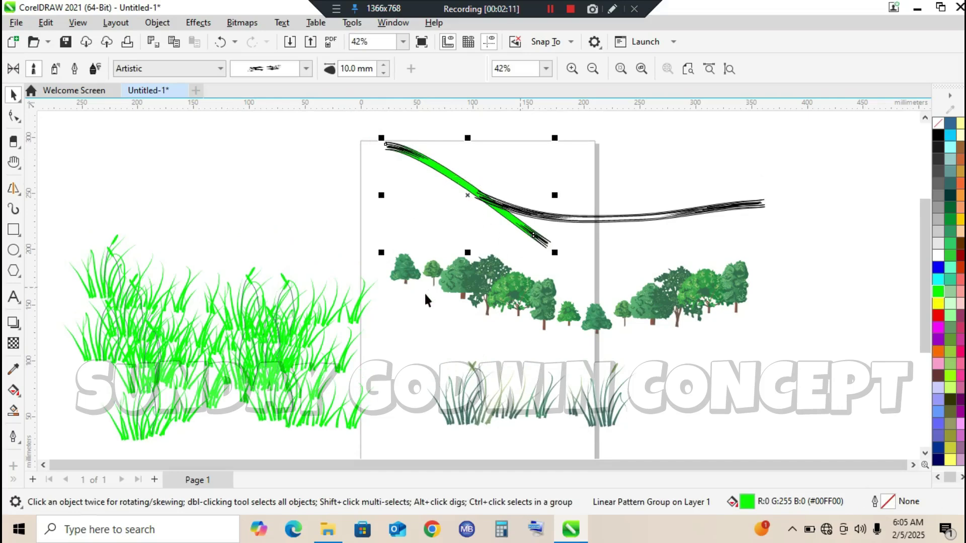
Change one of the green grass strokes beside the page to the paw-print pattern from the Footprint spray category.
left_click(280, 302)
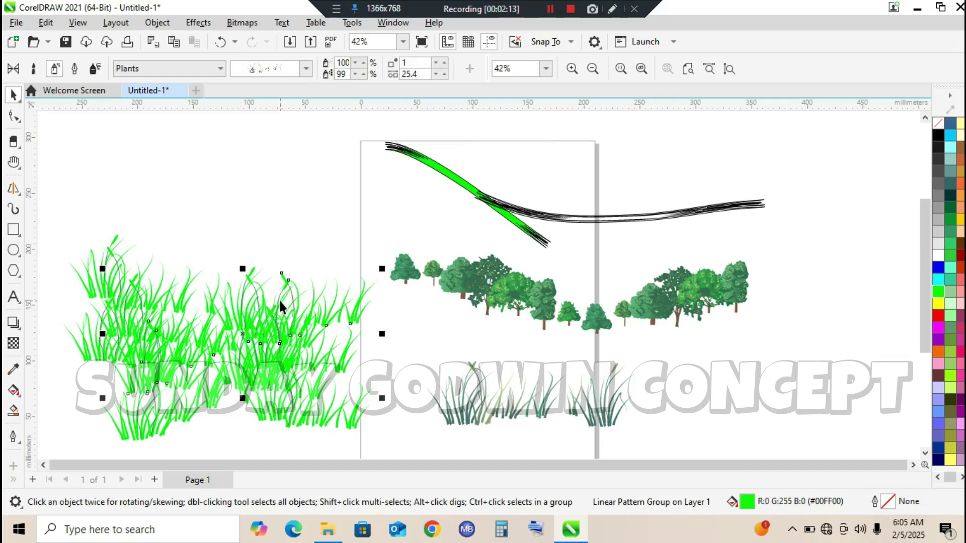
left_click(174, 72)
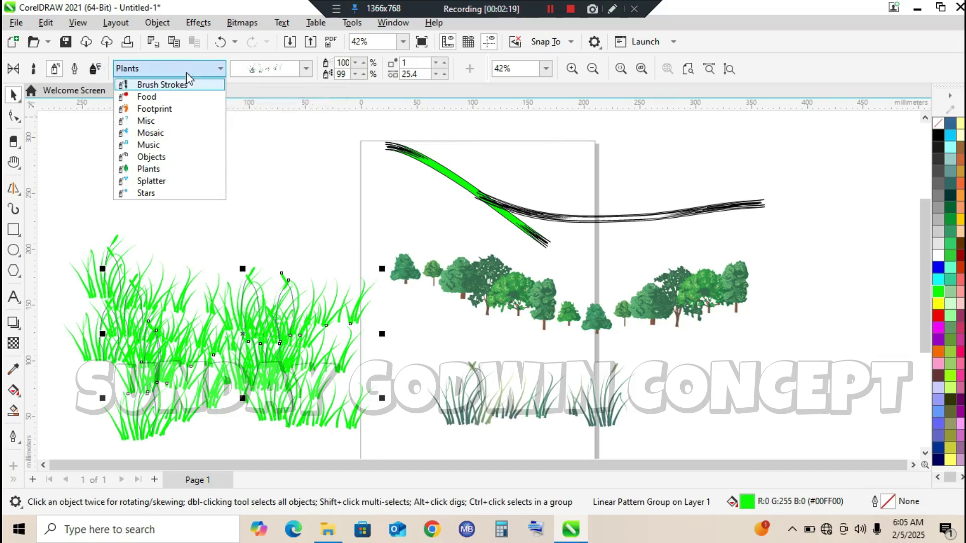
left_click(174, 110)
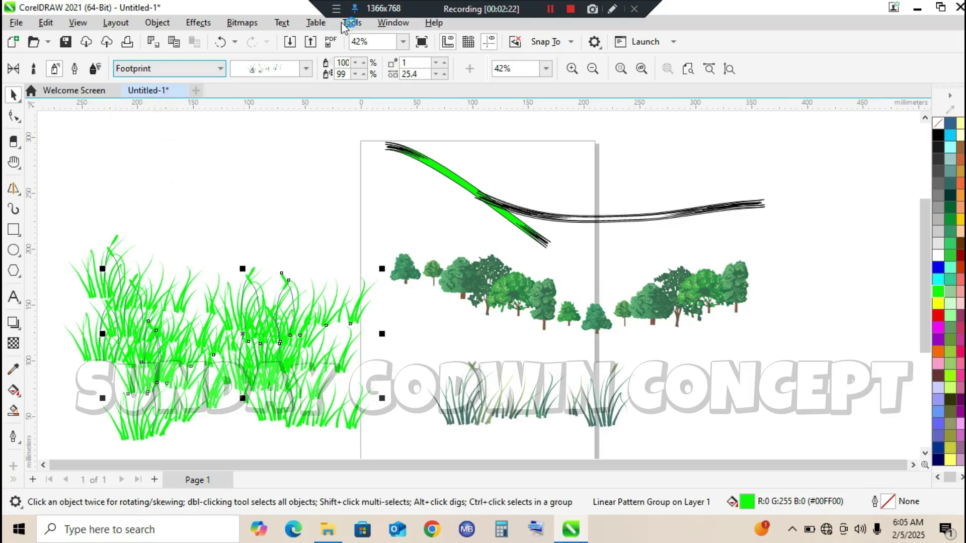
left_click(307, 69)
mouse_move(300, 6)
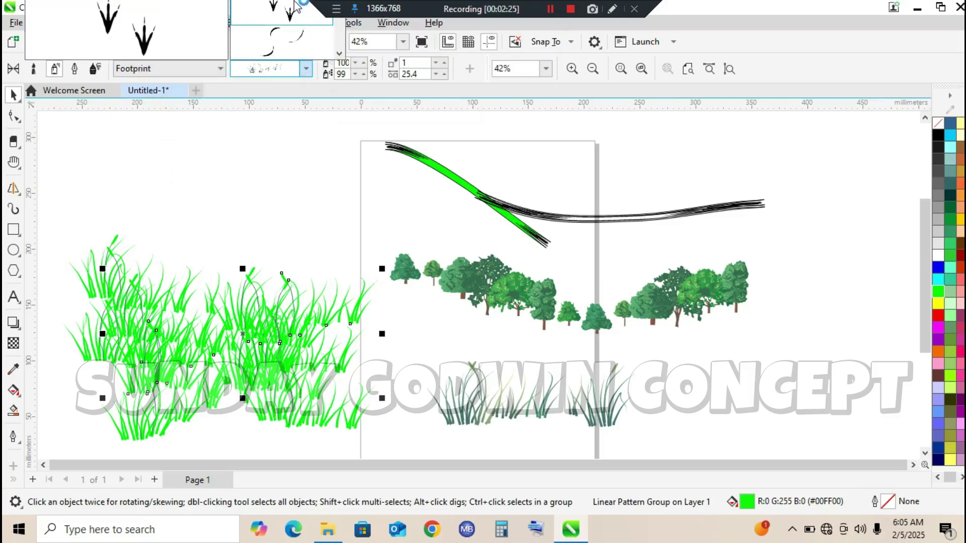
mouse_move(284, 57)
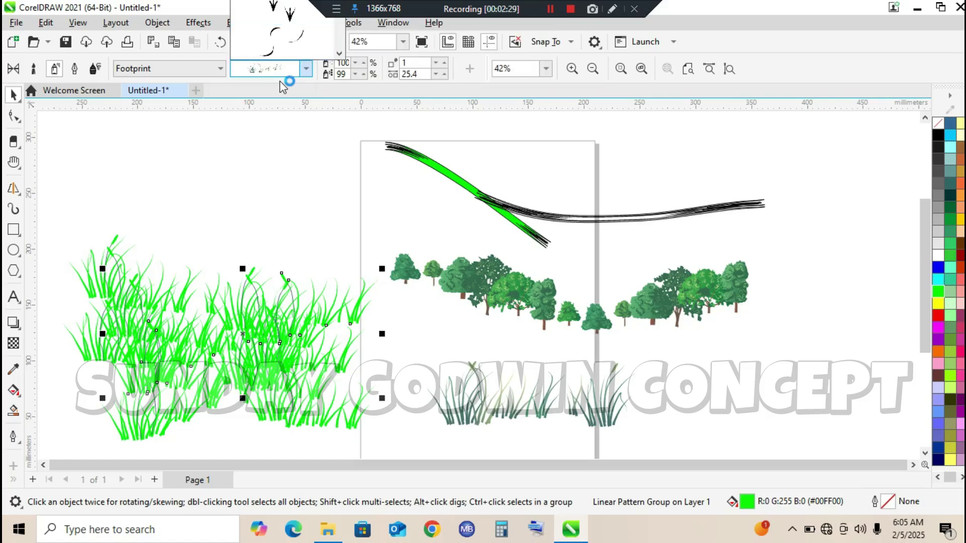
left_click(306, 69)
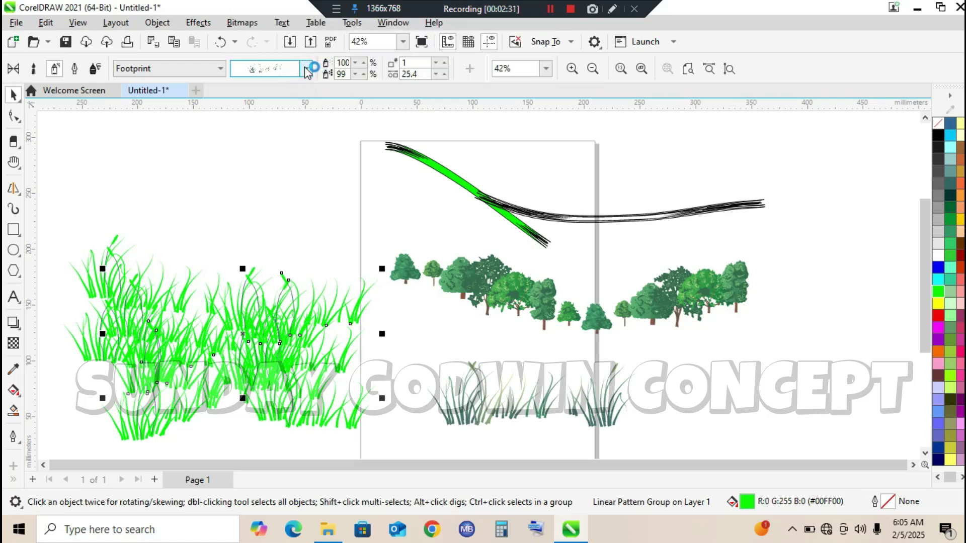
left_click(307, 71)
left_click(339, 54)
left_click(339, 54)
left_click(340, 55)
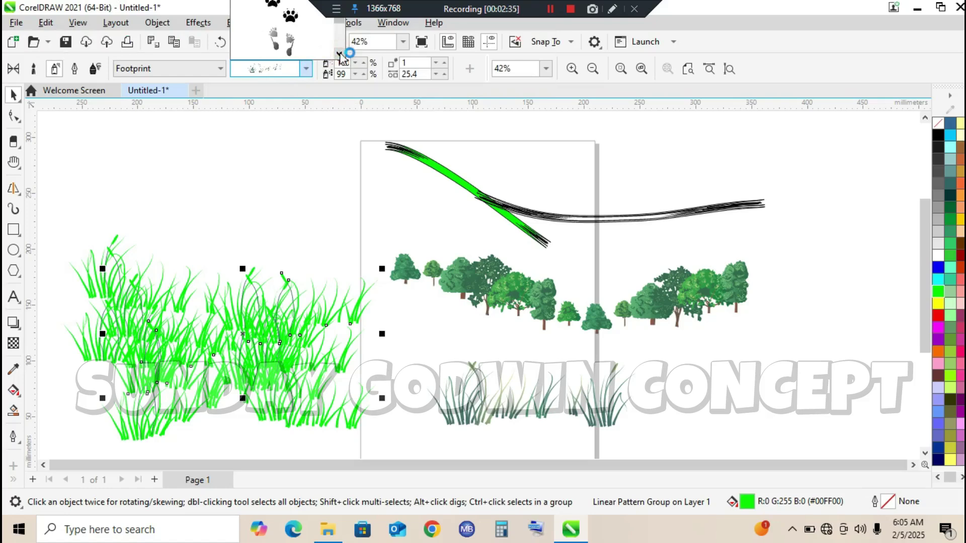
mouse_move(301, 23)
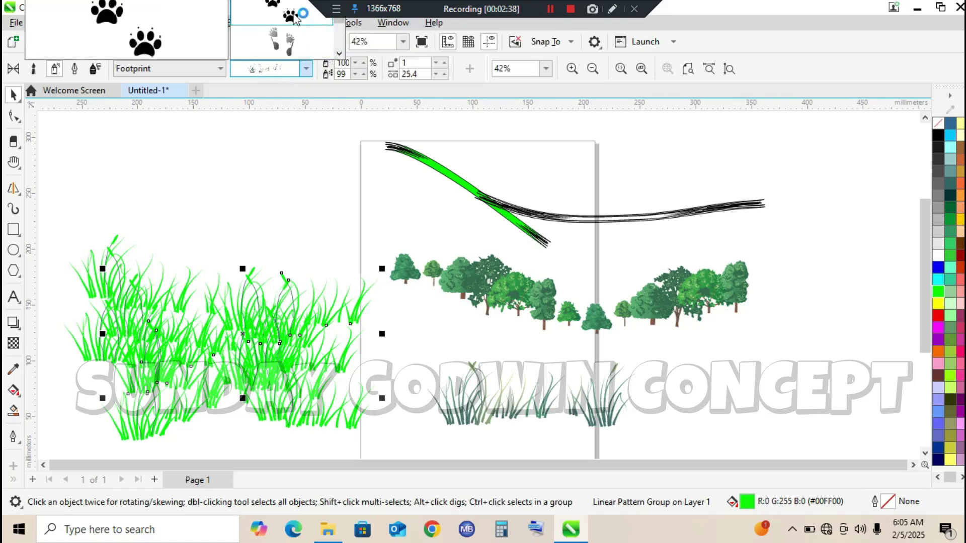
left_click(291, 17)
Draw several sketchy Artistic brush strokes above the grass and across the top of the page.
mouse_move(176, 134)
left_mouse_down()
mouse_move(201, 150)
mouse_move(302, 165)
left_mouse_up()
left_click_drag(182, 178, 267, 186)
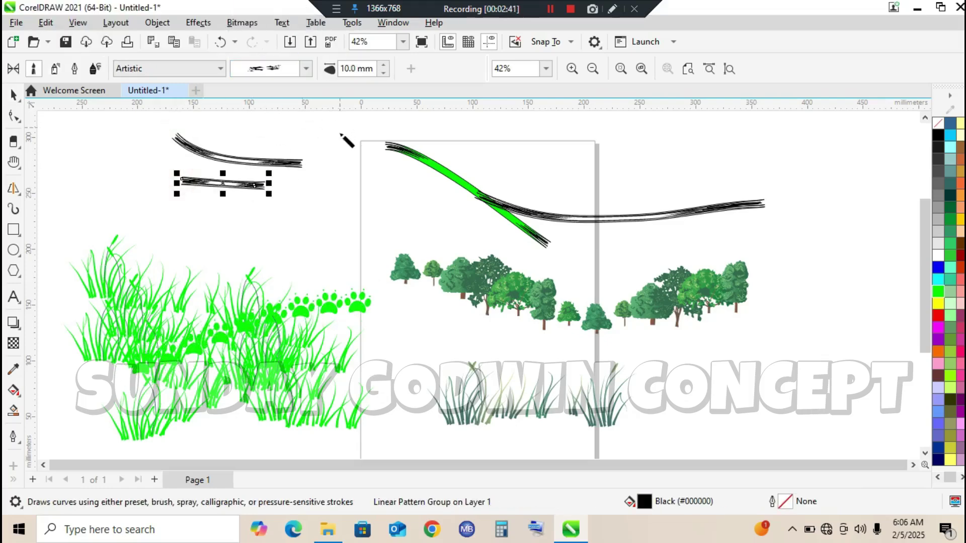
left_click_drag(340, 134, 332, 224)
mouse_move(421, 128)
left_mouse_down()
mouse_move(688, 178)
mouse_move(753, 160)
left_mouse_up()
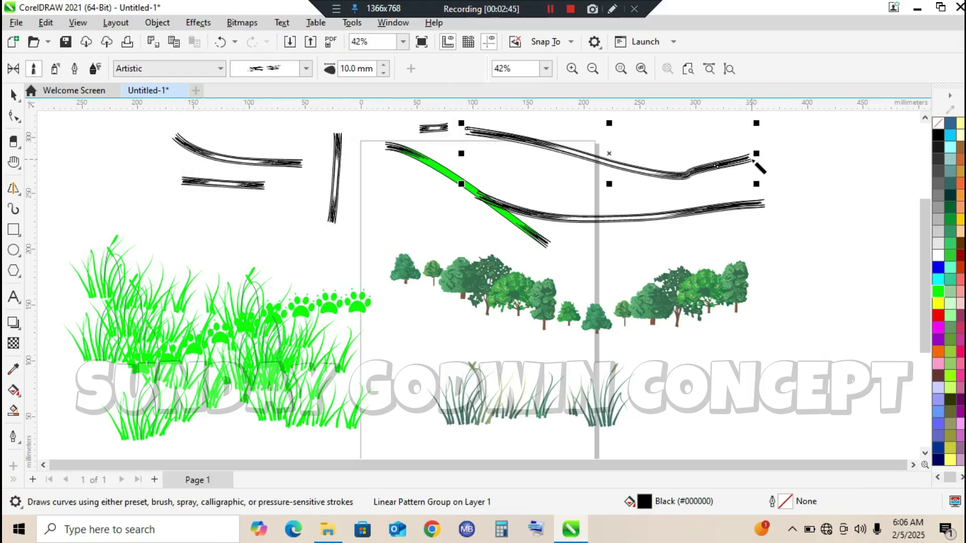
Switch from brush to sprayer mode and spray three rows of black Footprint paw prints, one left of the page and two on its upper part.
left_click(306, 70)
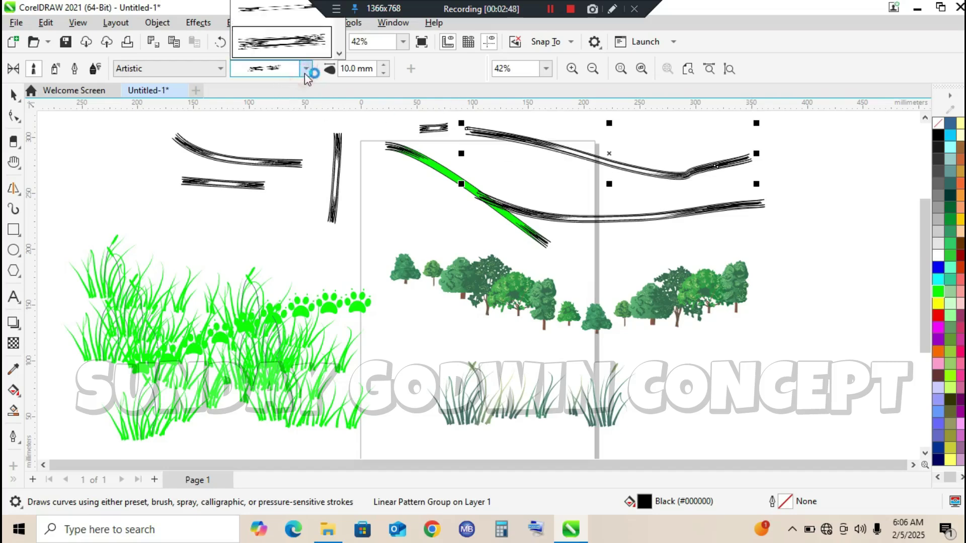
left_click(56, 71)
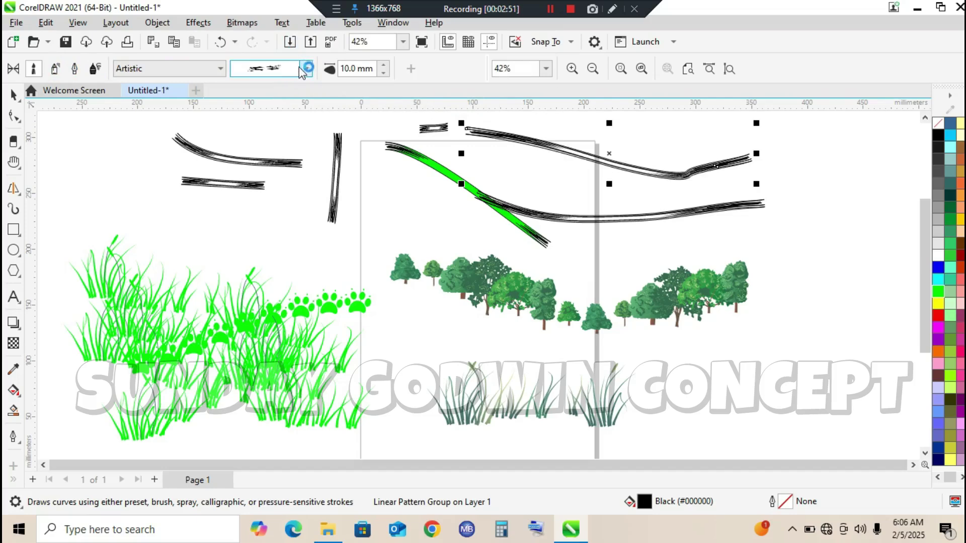
left_click(159, 69)
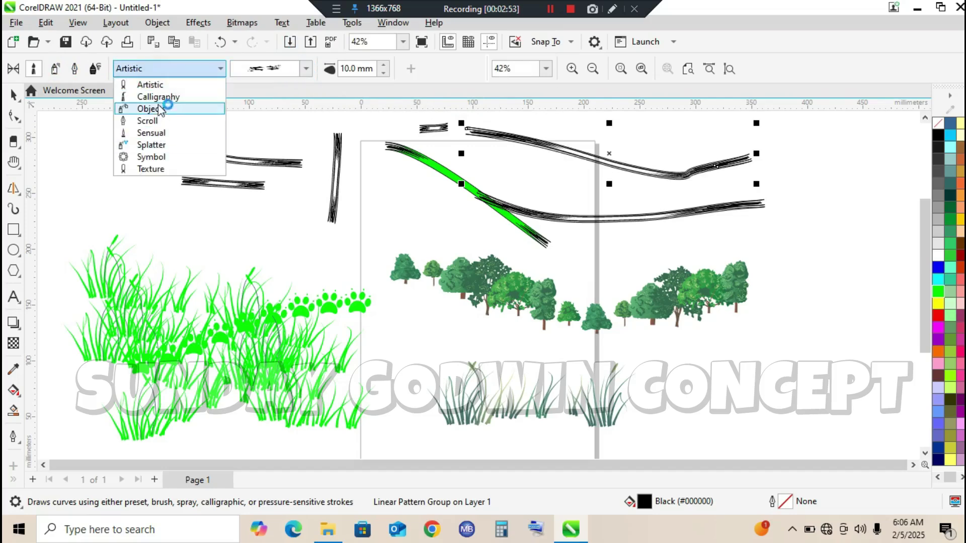
left_click(63, 74)
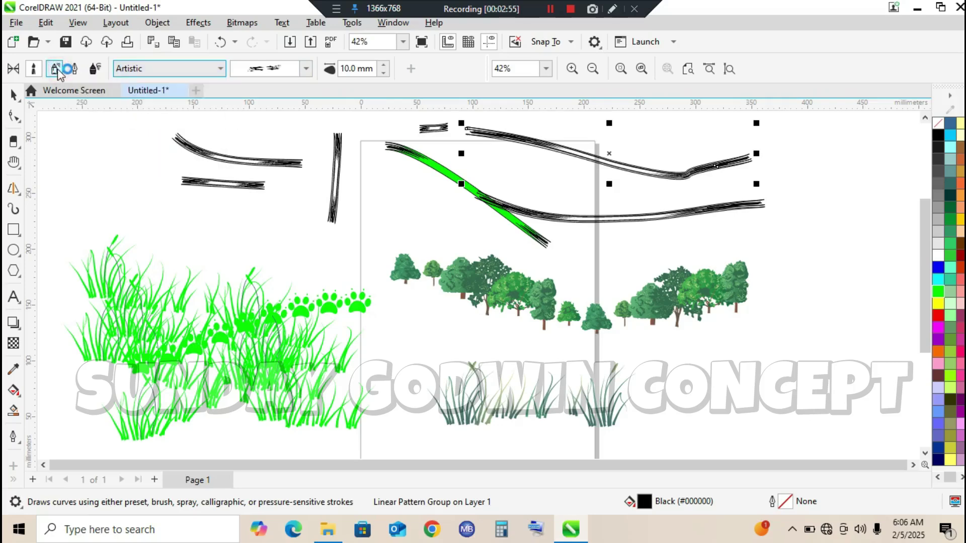
left_click(221, 69)
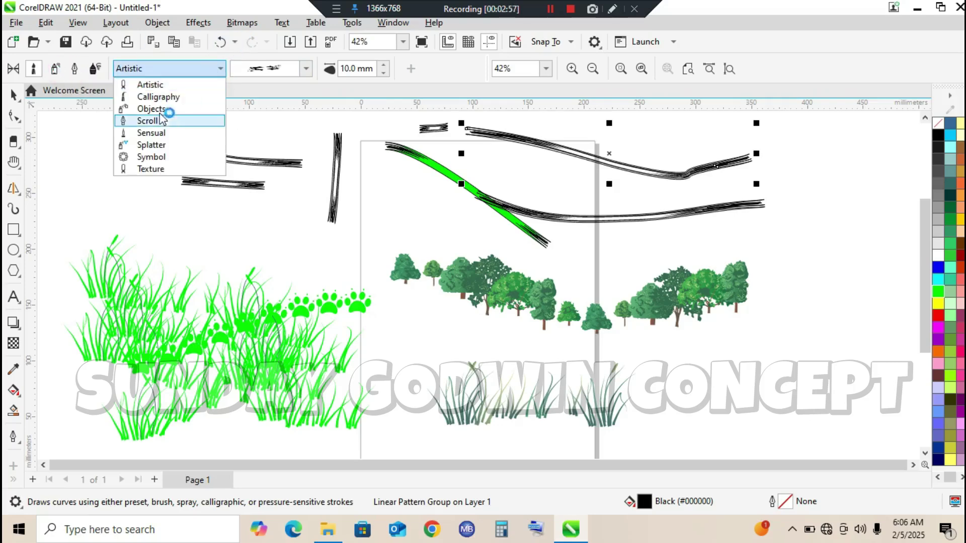
left_click(57, 73)
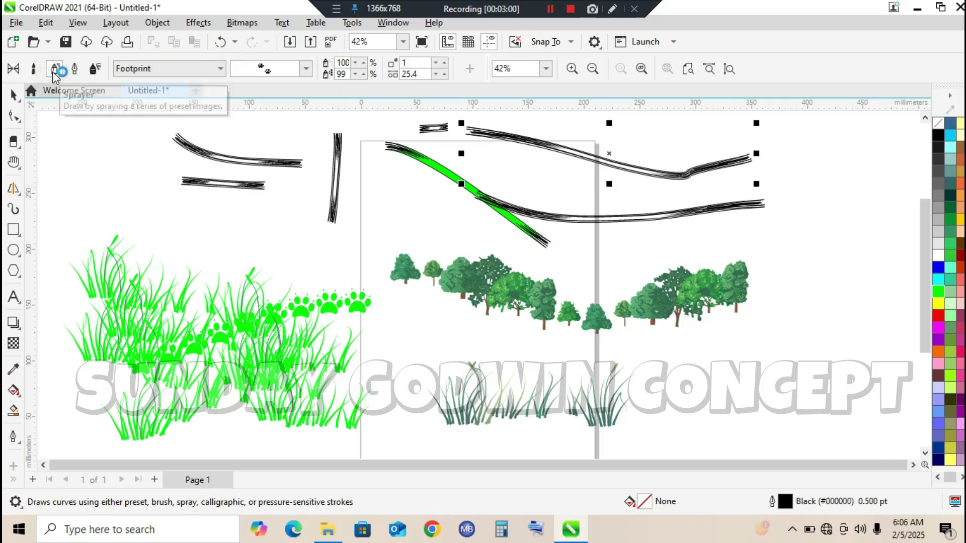
left_click(259, 80)
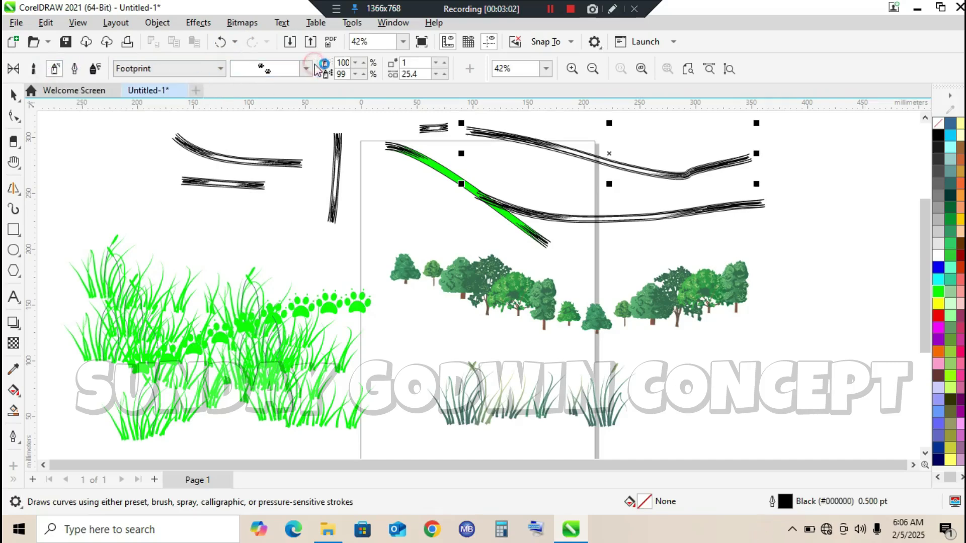
left_click_drag(246, 284, 379, 238)
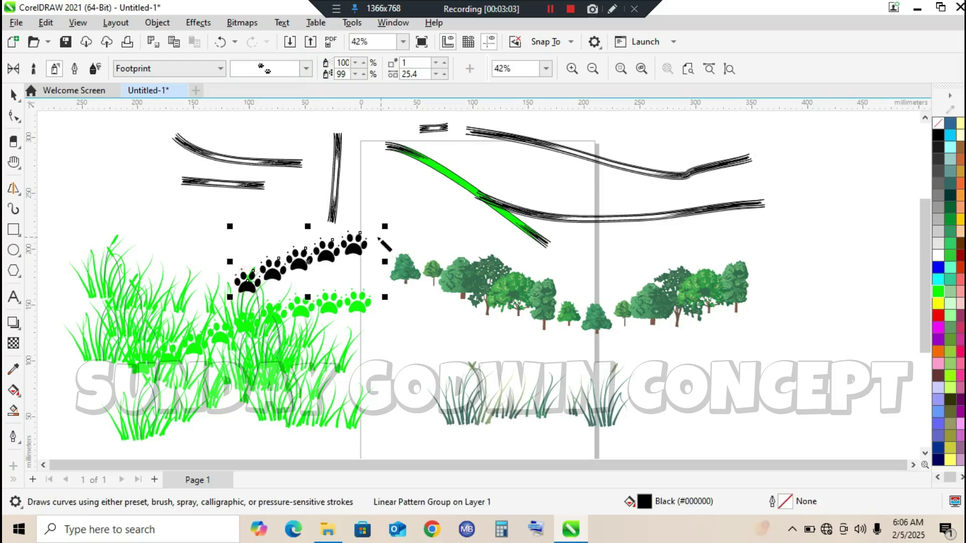
left_click_drag(420, 182, 518, 195)
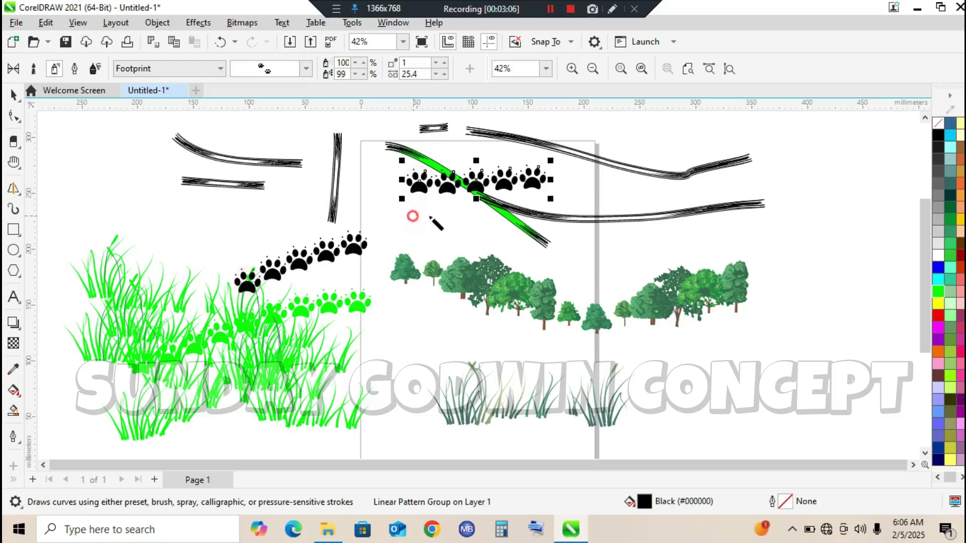
left_click_drag(413, 216, 548, 211)
Change the lower paw-print row on the page to the Misc cloud pattern and spray more clouds diagonally across the area right of the page.
left_click(306, 70)
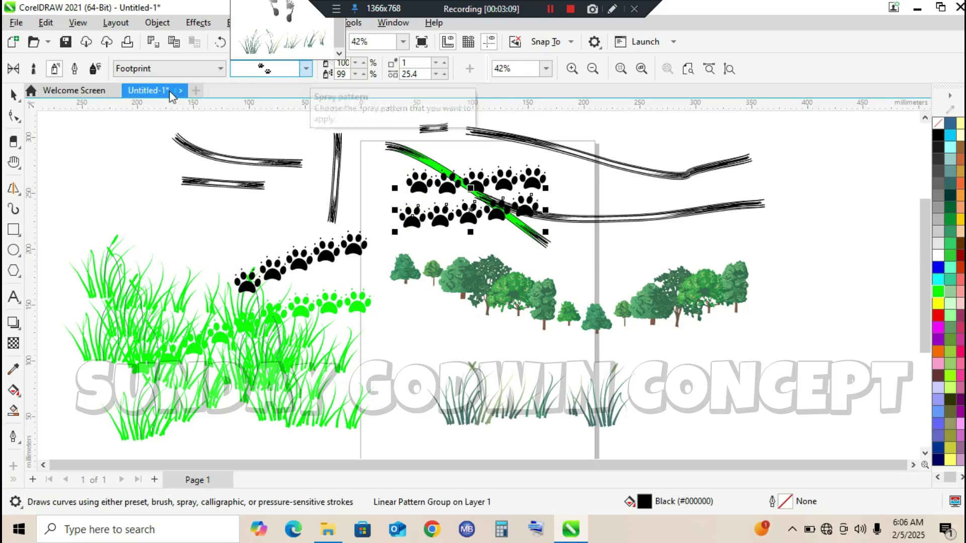
left_click(158, 71)
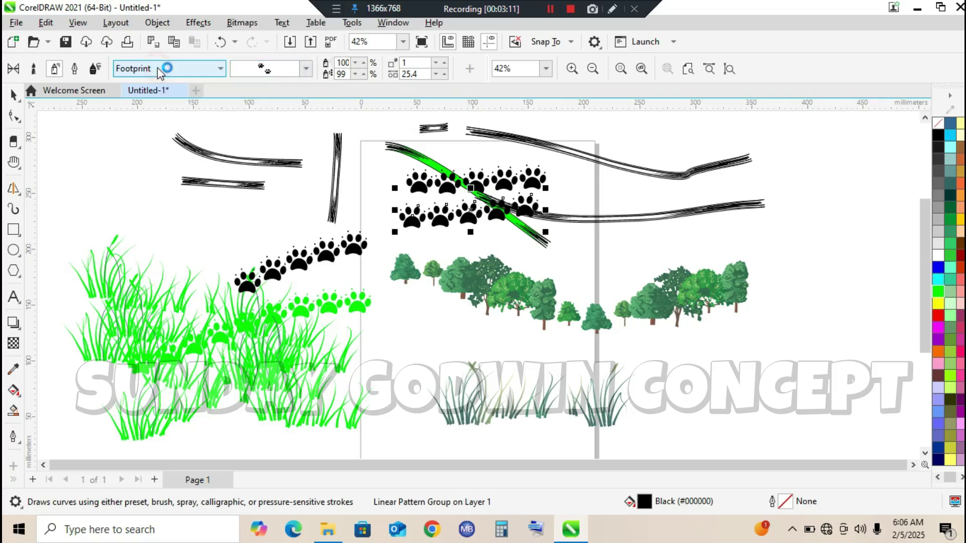
left_click(176, 69)
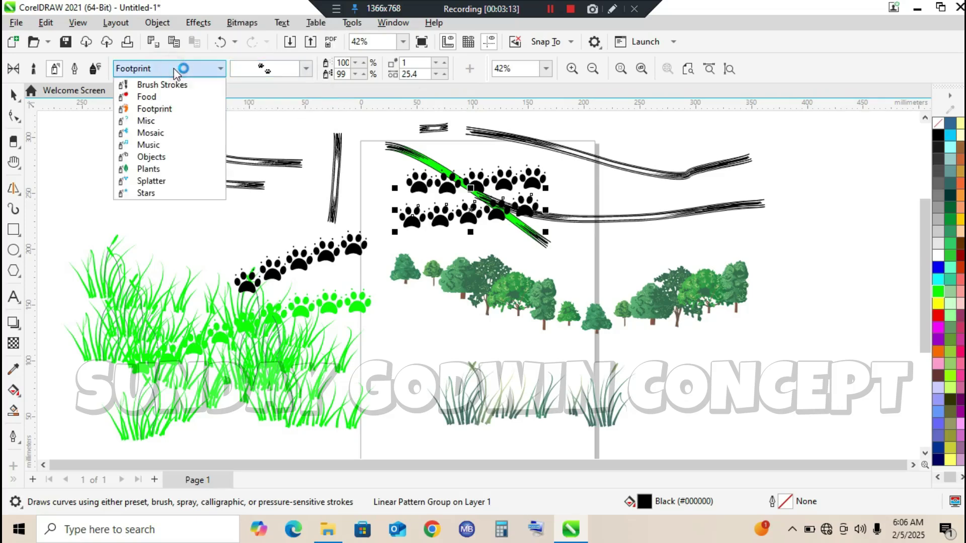
left_click(169, 121)
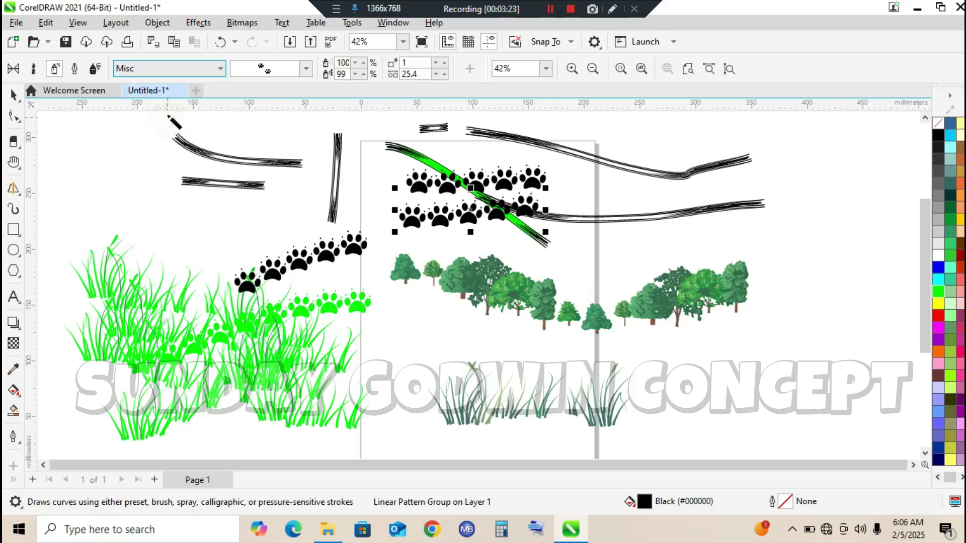
left_click(306, 68)
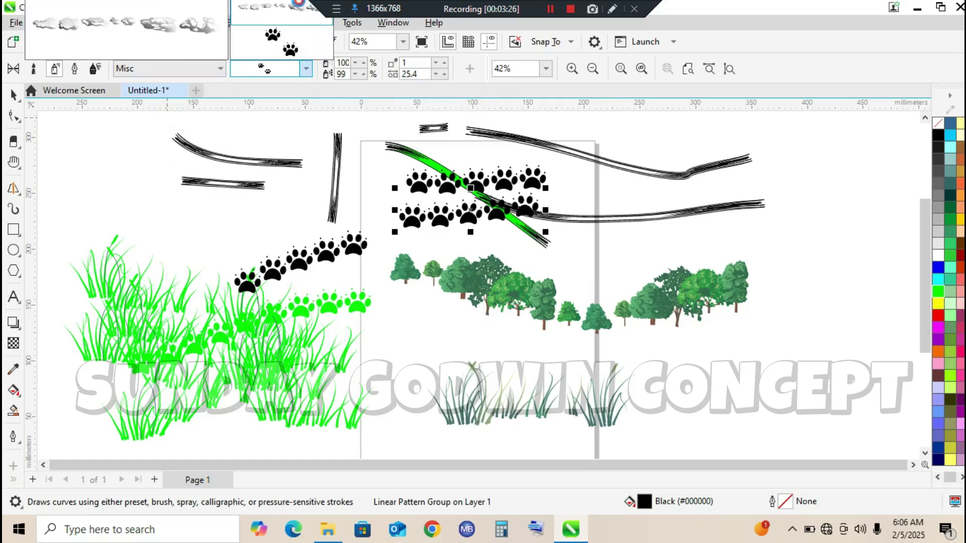
left_click(301, 7)
mouse_move(655, 190)
left_mouse_down()
mouse_move(761, 215)
mouse_move(929, 309)
mouse_move(918, 305)
left_mouse_up()
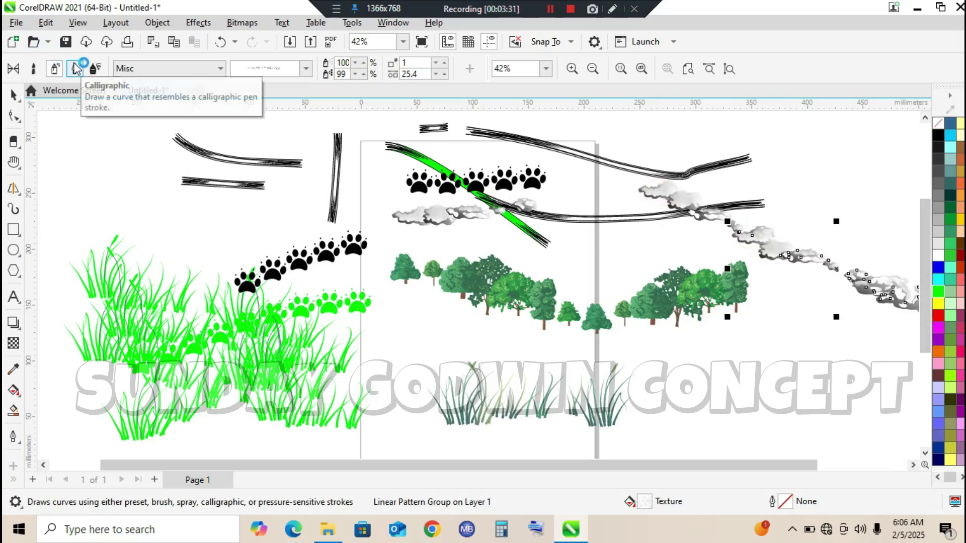
Restyle the selected cloud stroke right of the page with the pink flower pattern from the Plants spray category.
left_click(181, 73)
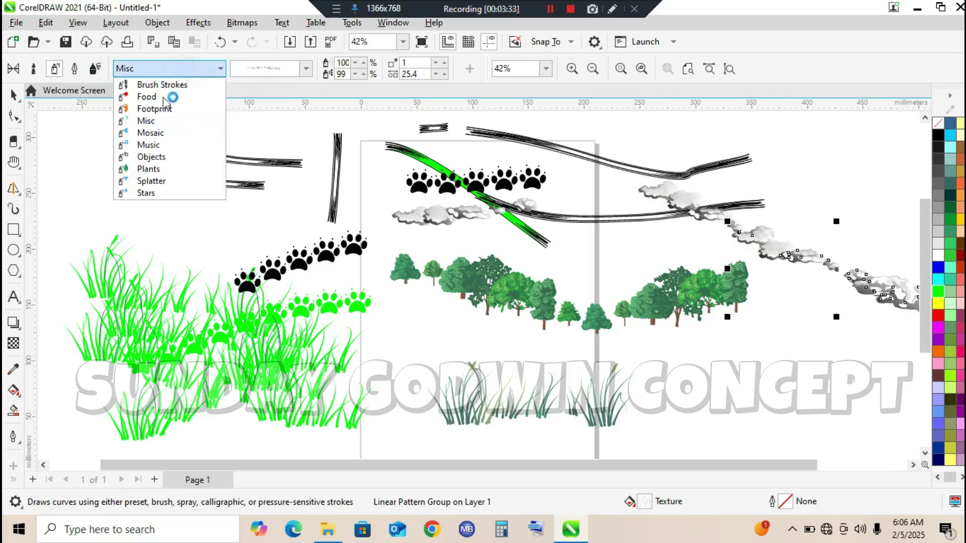
left_click(173, 168)
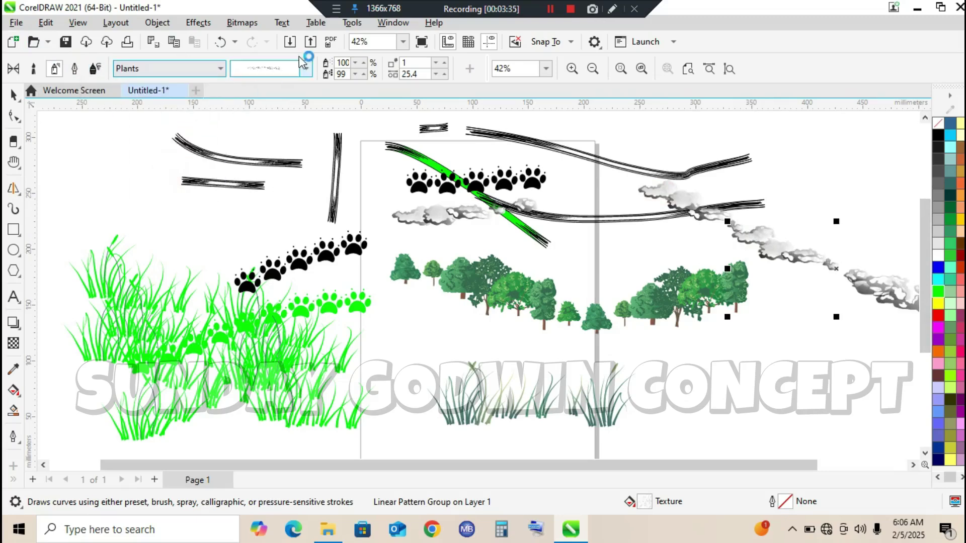
left_click(306, 69)
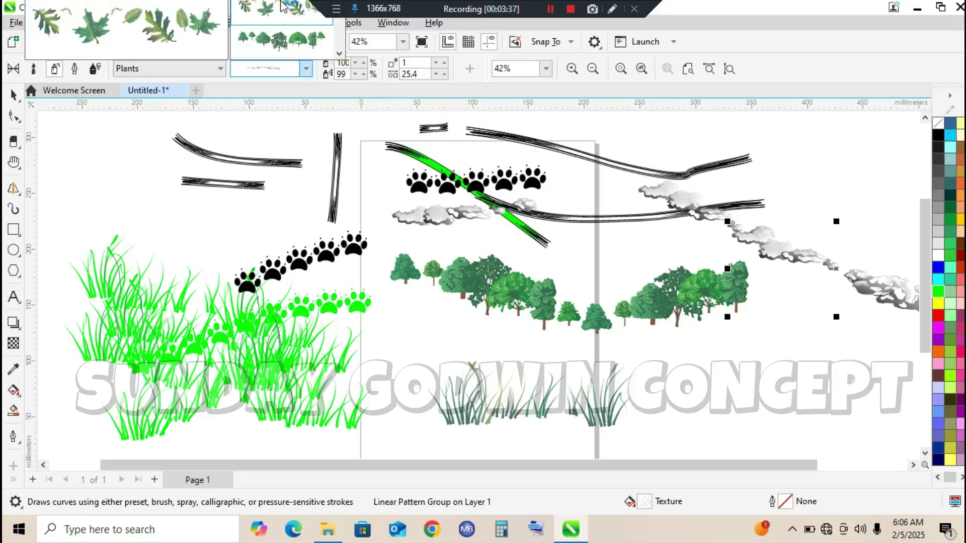
left_click(339, 54)
left_click(339, 54)
left_click(339, 54)
left_click(338, 54)
left_click(339, 54)
left_click(338, 54)
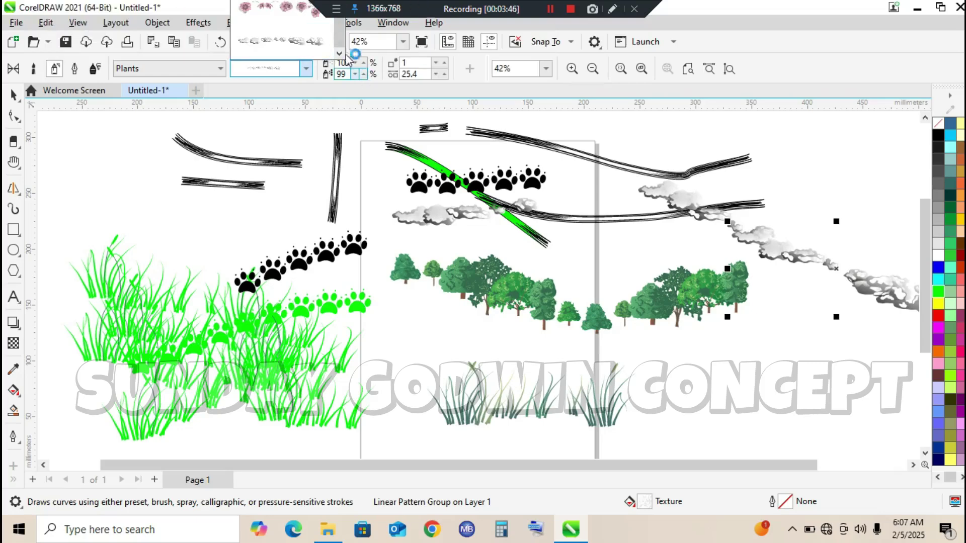
left_click(293, 7)
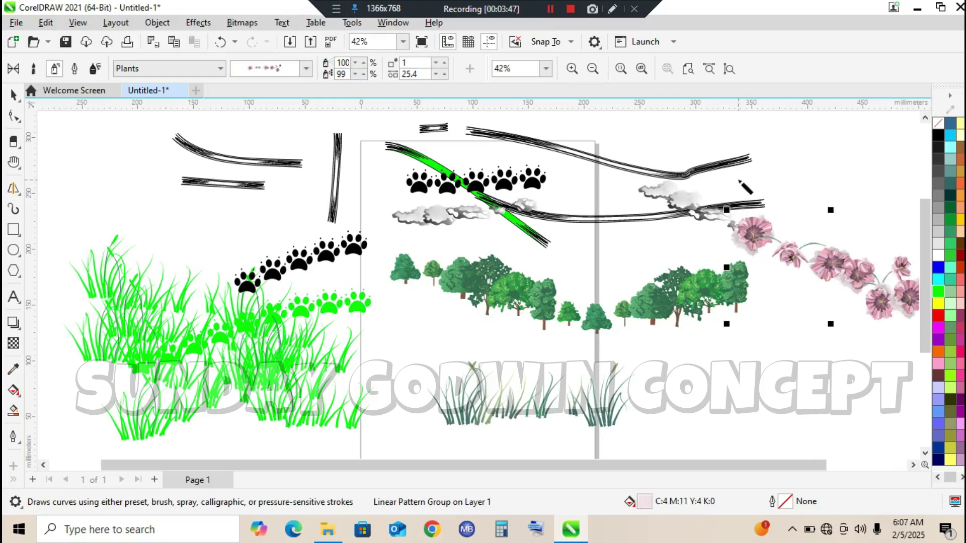
Spray several more rising rows of pink flowers over the area right of the page.
left_click_drag(618, 250, 840, 182)
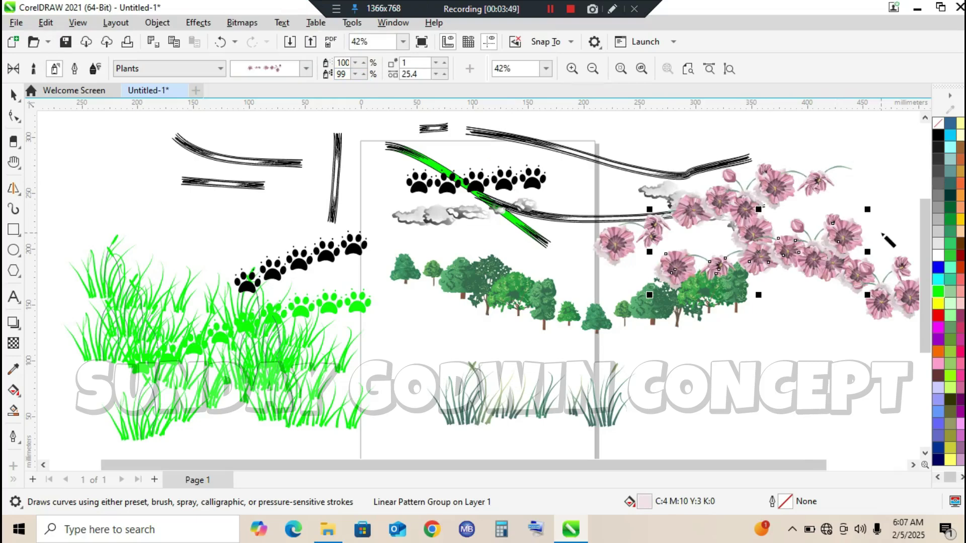
left_click_drag(674, 370, 825, 269)
mouse_move(775, 382)
left_mouse_down()
mouse_move(820, 342)
mouse_move(883, 314)
left_mouse_up()
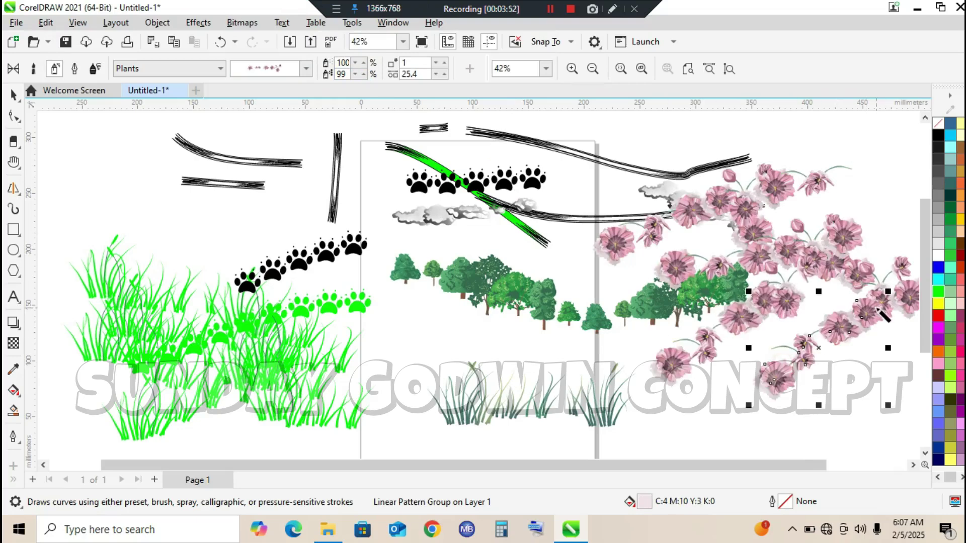
Select all the strokes and sprayed objects on and around the page and delete them.
left_click(13, 95)
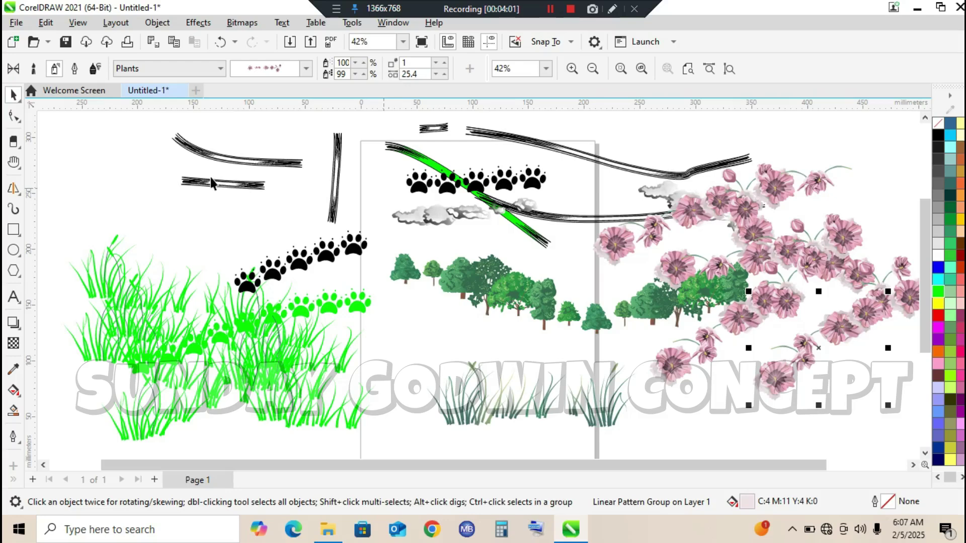
scroll(210, 177, "down", 2)
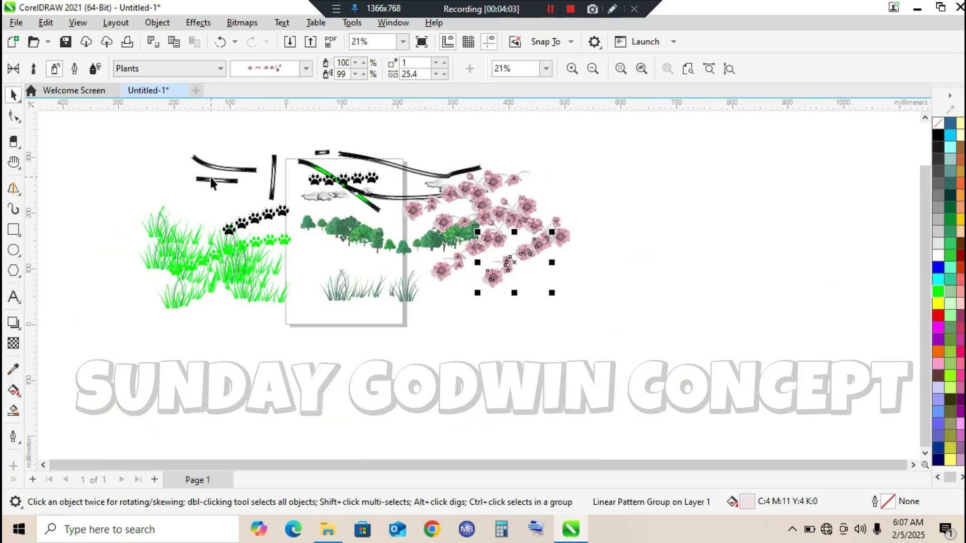
left_click_drag(138, 143, 624, 359)
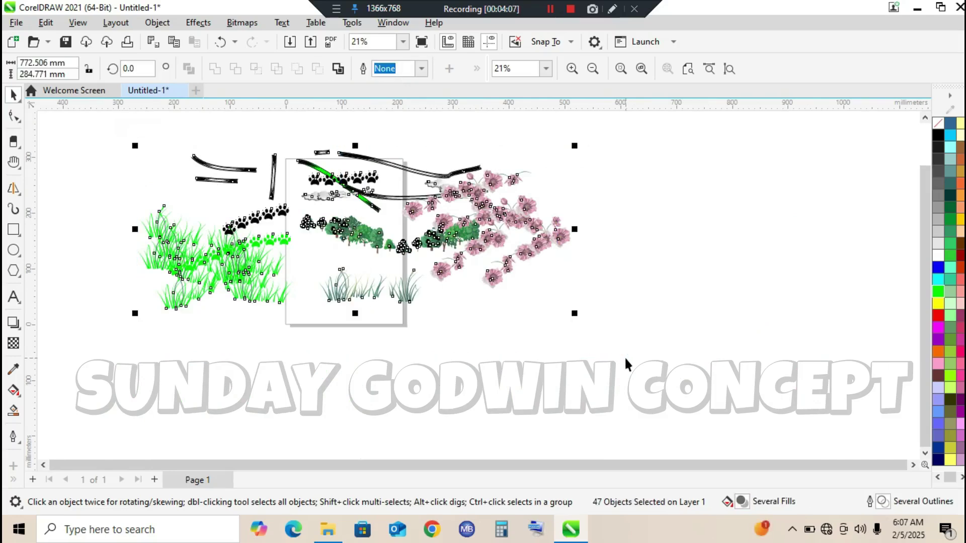
key("Delete")
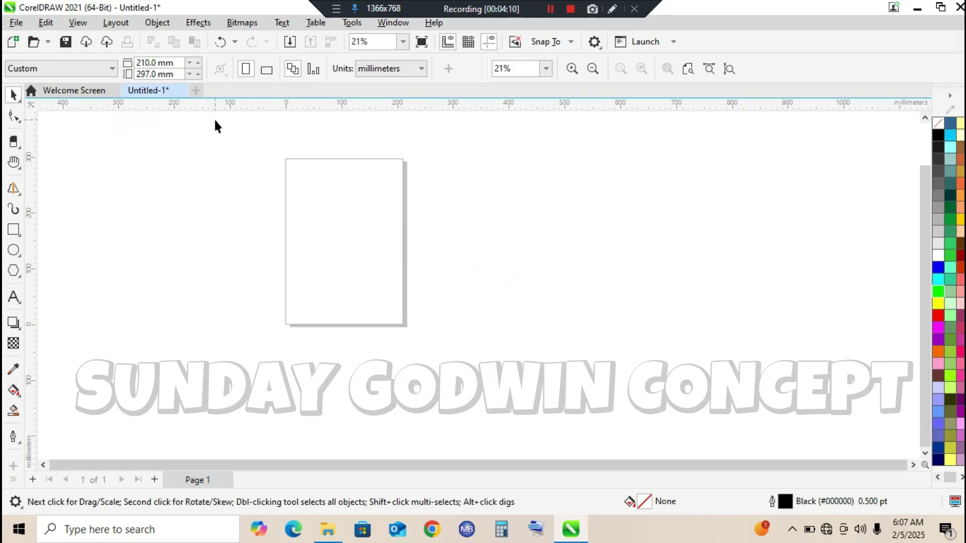
Draw a rectangle about 171 mm wide and 125 mm high in the empty area left of the page and select it.
key("shift+F4")
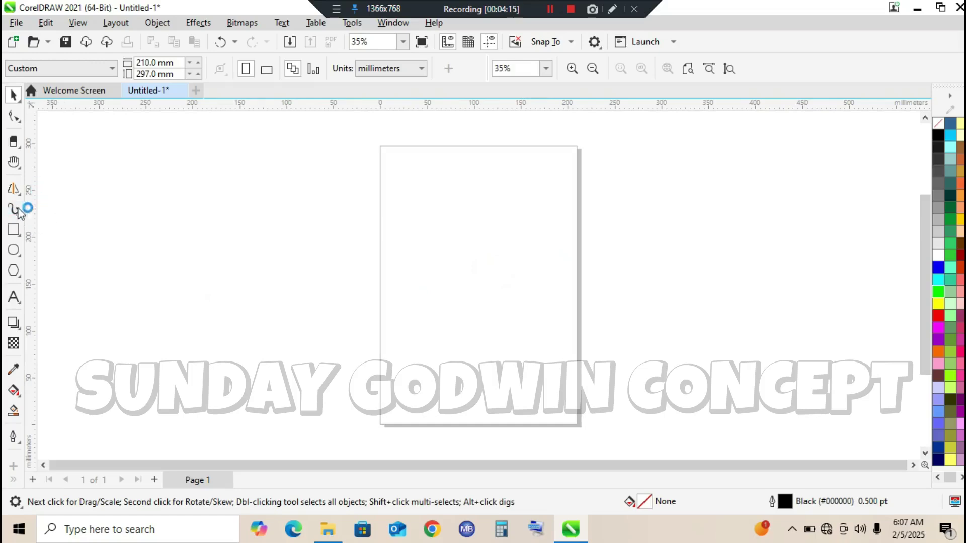
left_click(23, 240)
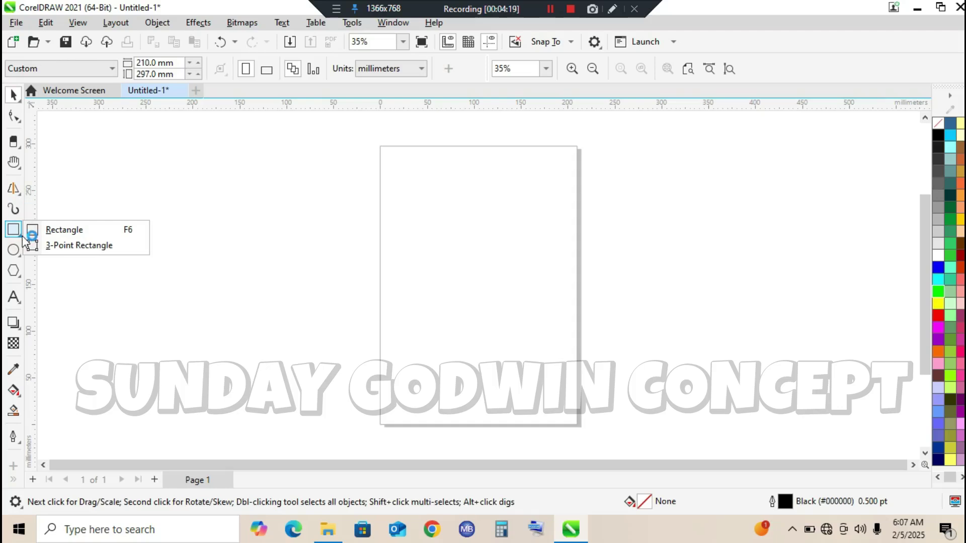
left_click(69, 231)
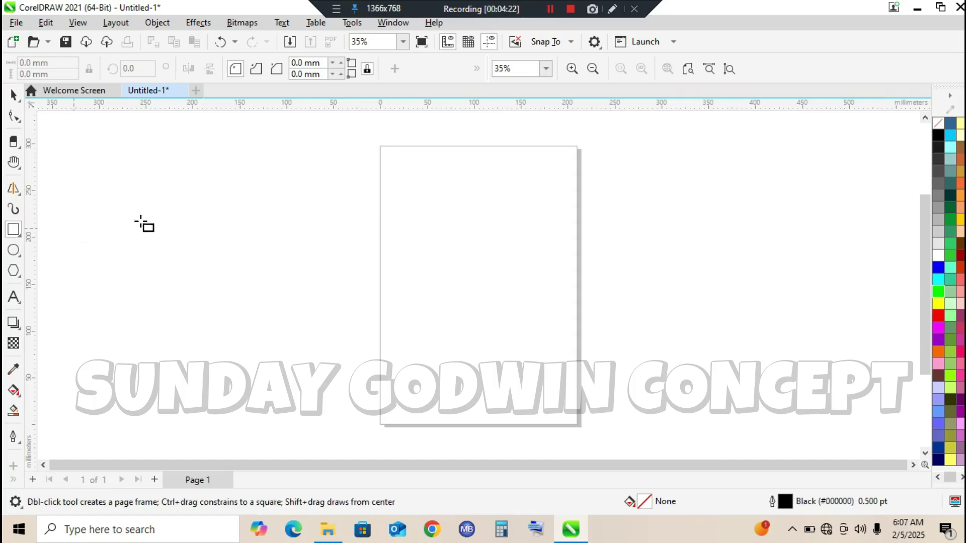
left_click_drag(177, 191, 337, 308)
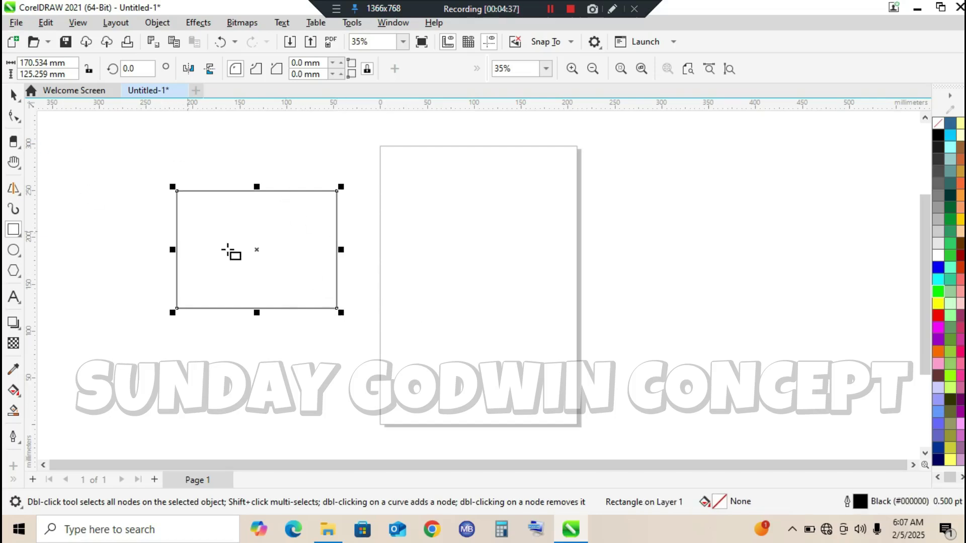
left_click(152, 188)
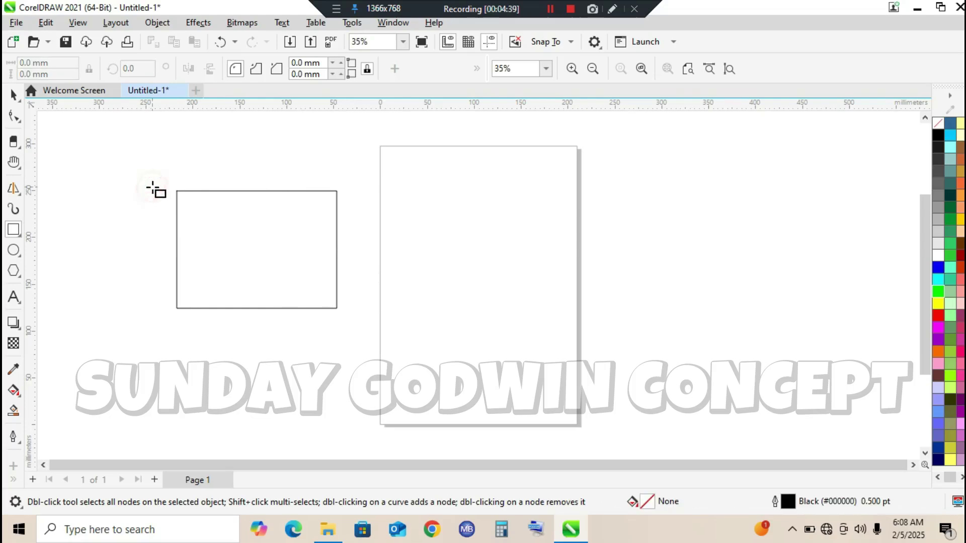
left_click(14, 95)
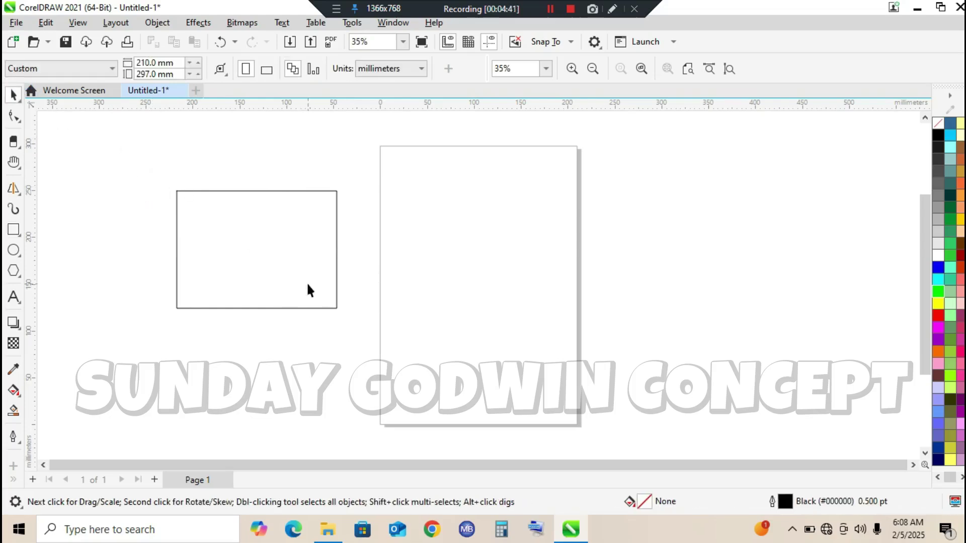
left_click(308, 283)
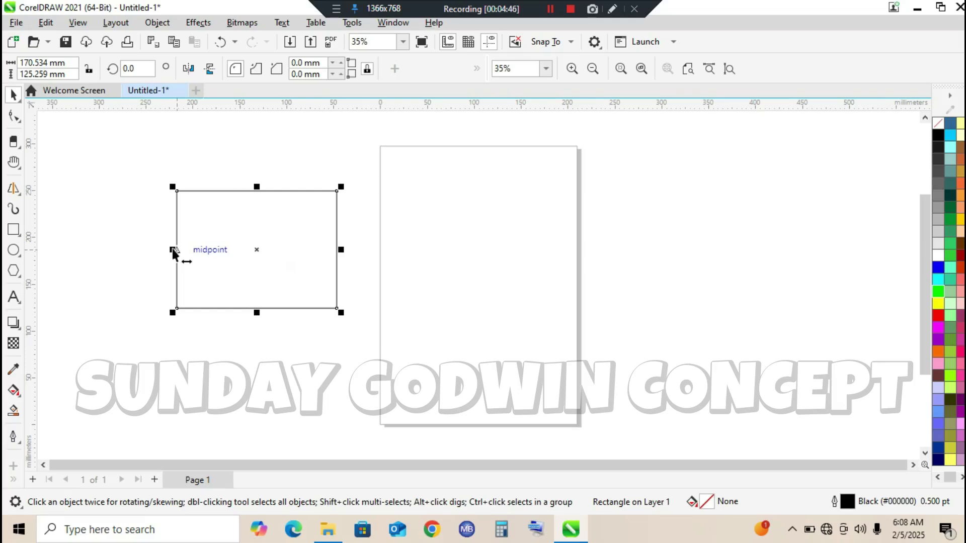
Draw a tilted rectangle about 266 mm wide and 268 mm high across the page with the 3-Point Rectangle tool.
left_click(14, 233)
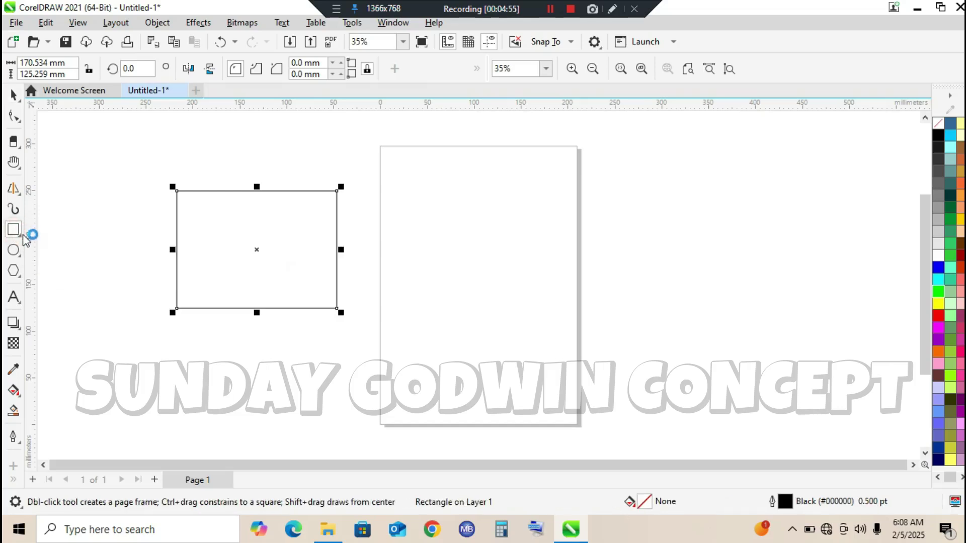
left_click(22, 238)
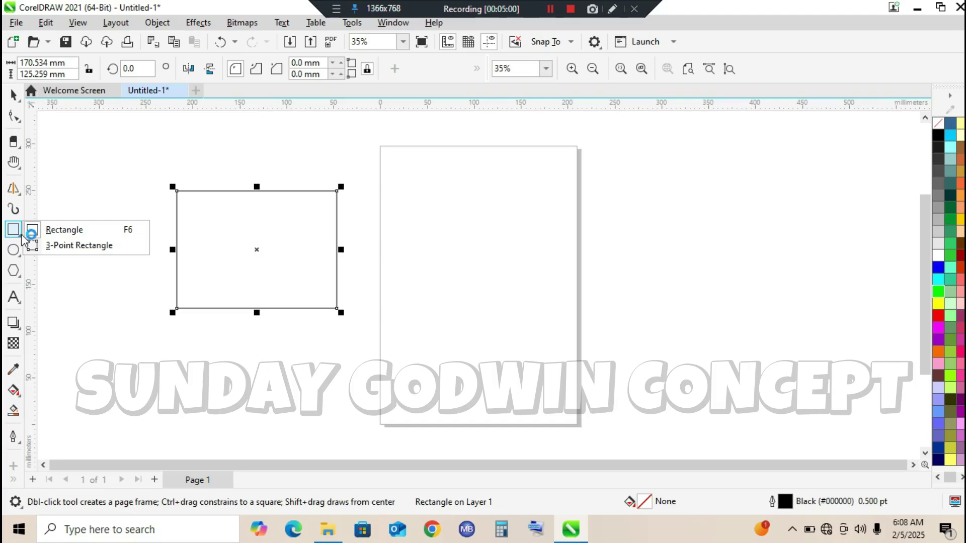
left_click(88, 246)
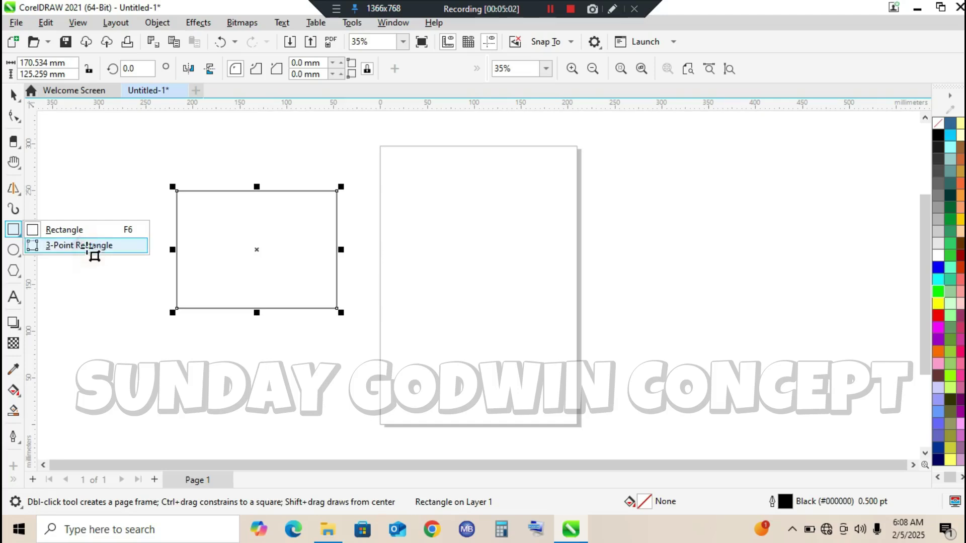
left_click_drag(385, 189, 518, 296)
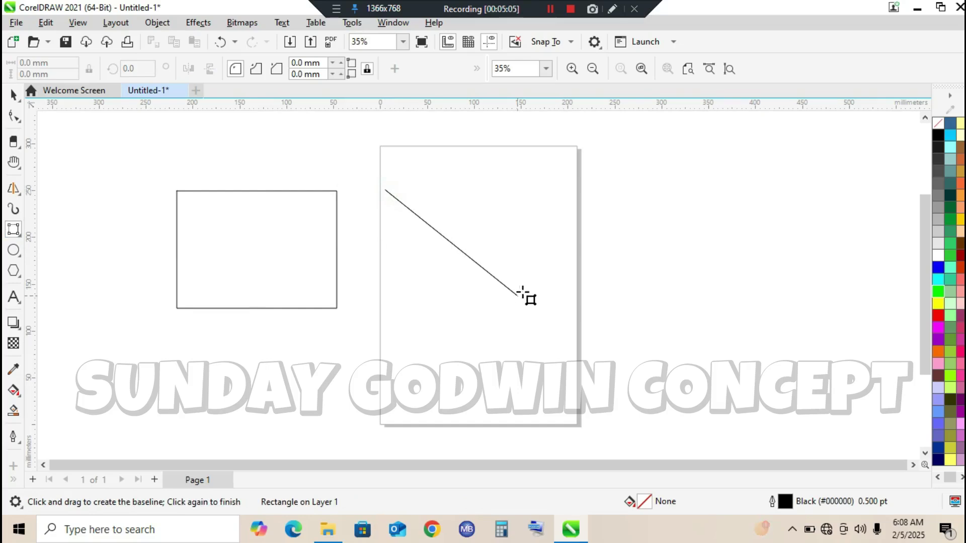
left_click(669, 180)
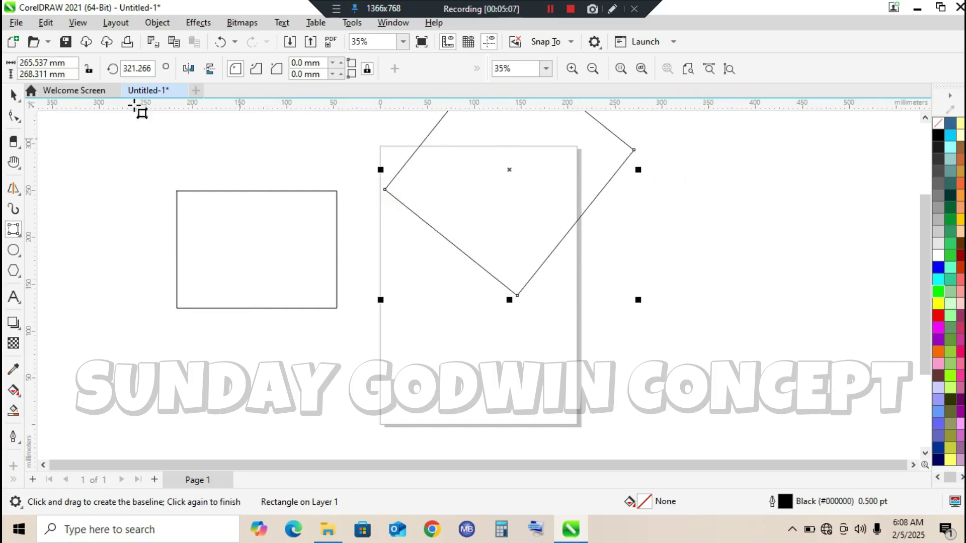
left_click(13, 94)
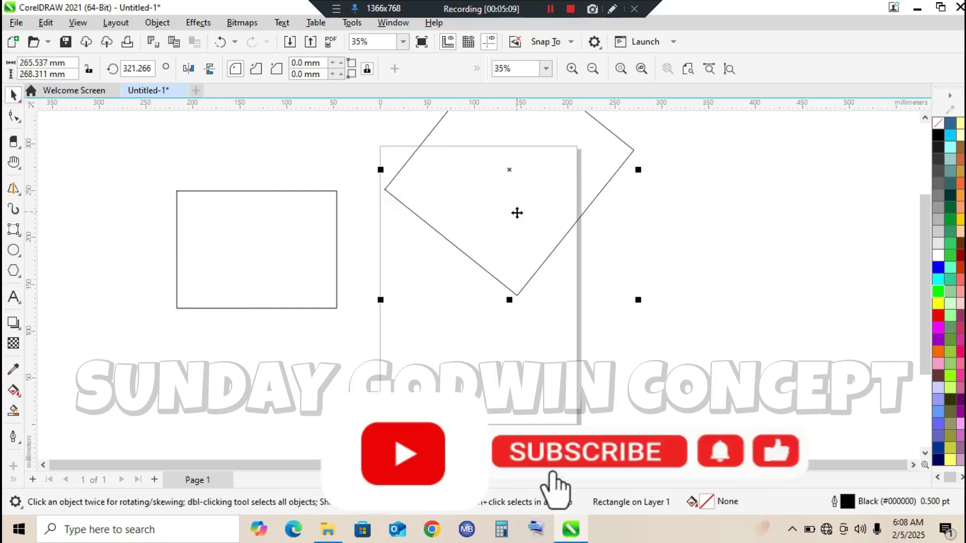
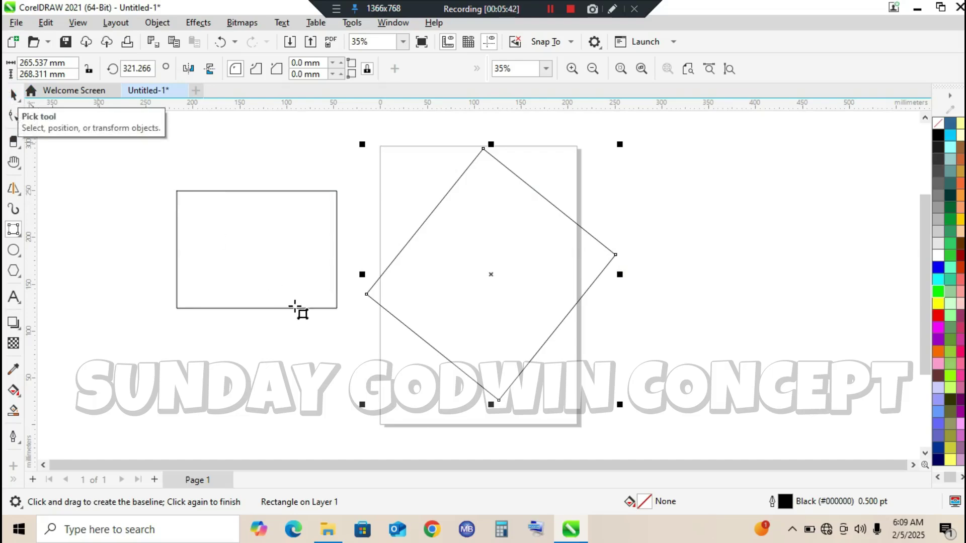
Draw an ellipse about 117 mm by 64 mm and a circle about 128 mm across in the area left of the page.
left_click(18, 256)
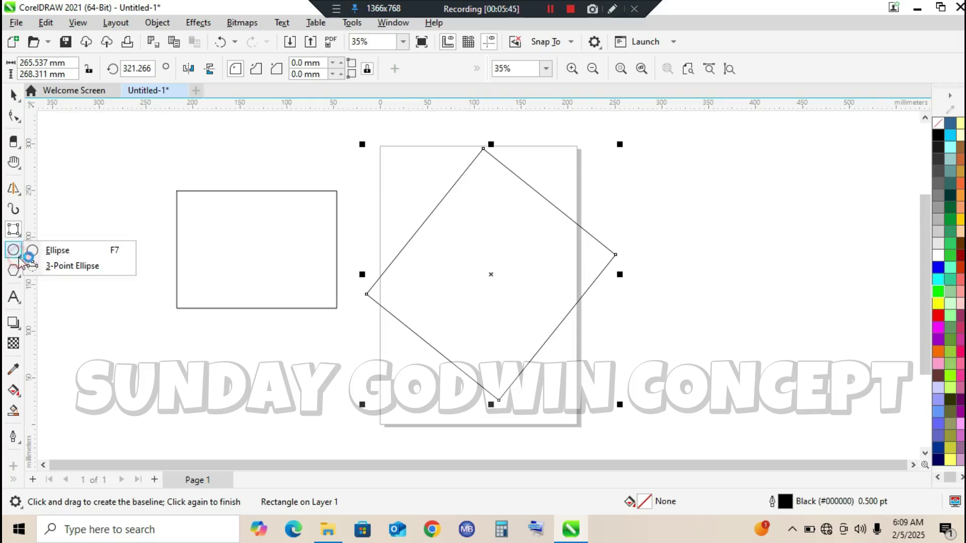
left_click(53, 255)
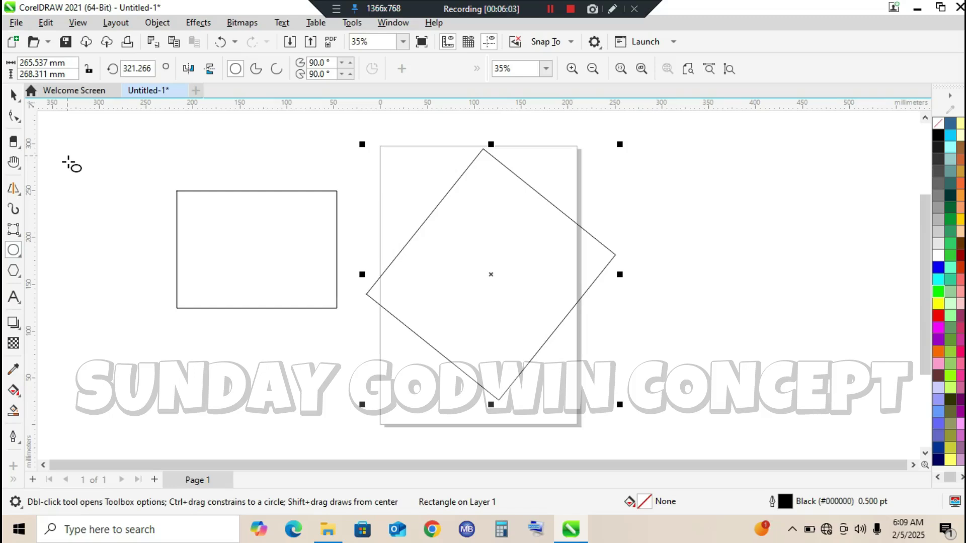
left_click_drag(53, 163, 162, 223)
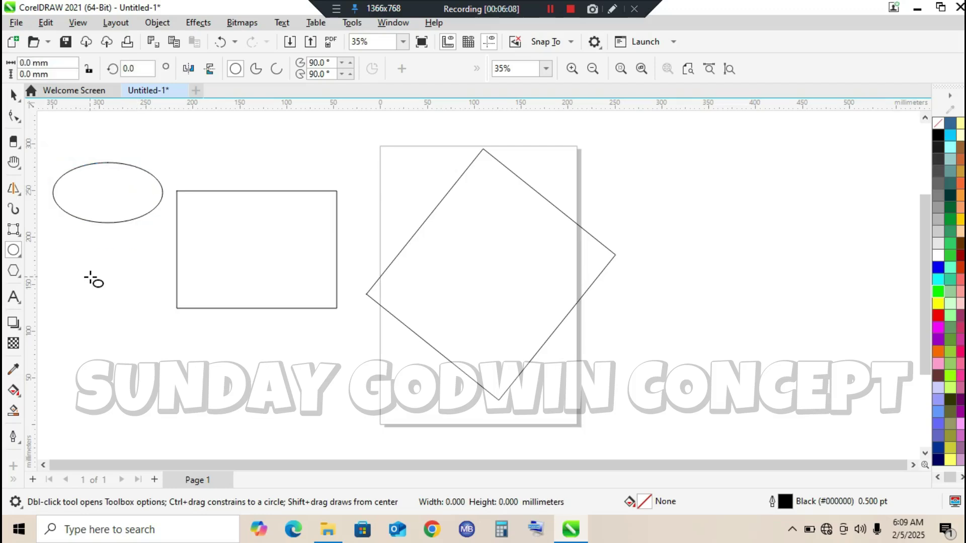
left_click_drag(88, 276, 150, 398)
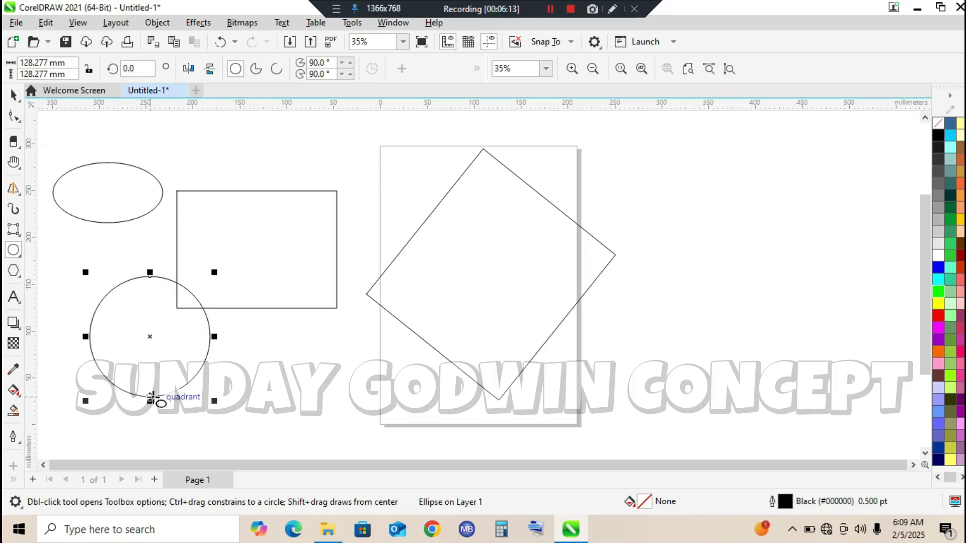
Draw a small ellipse about 66 mm by 59 mm and move it onto the upright rectangle's upper-left corner.
mouse_move(238, 117)
left_mouse_down()
mouse_move(299, 177)
mouse_move(312, 169)
mouse_move(300, 176)
left_mouse_up()
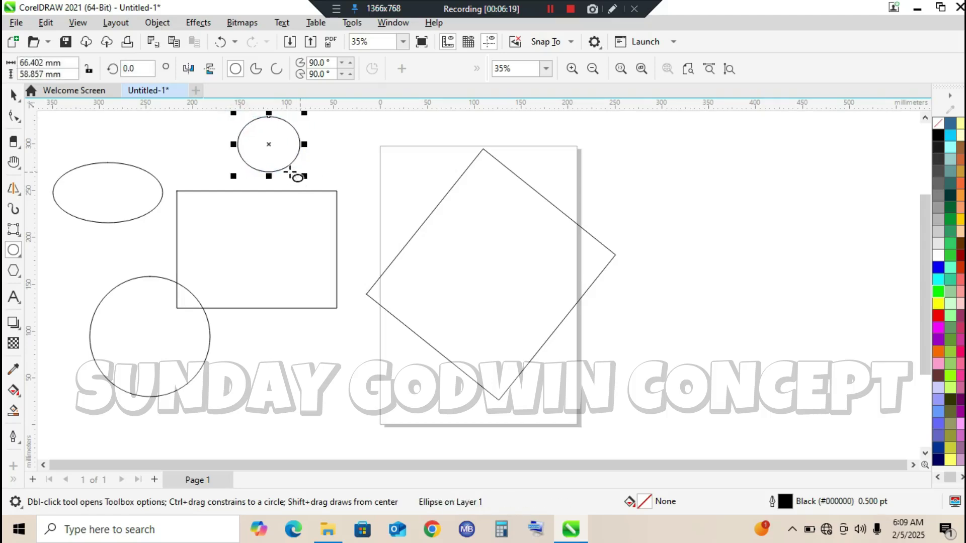
left_click(12, 94)
left_click_drag(268, 144, 202, 166)
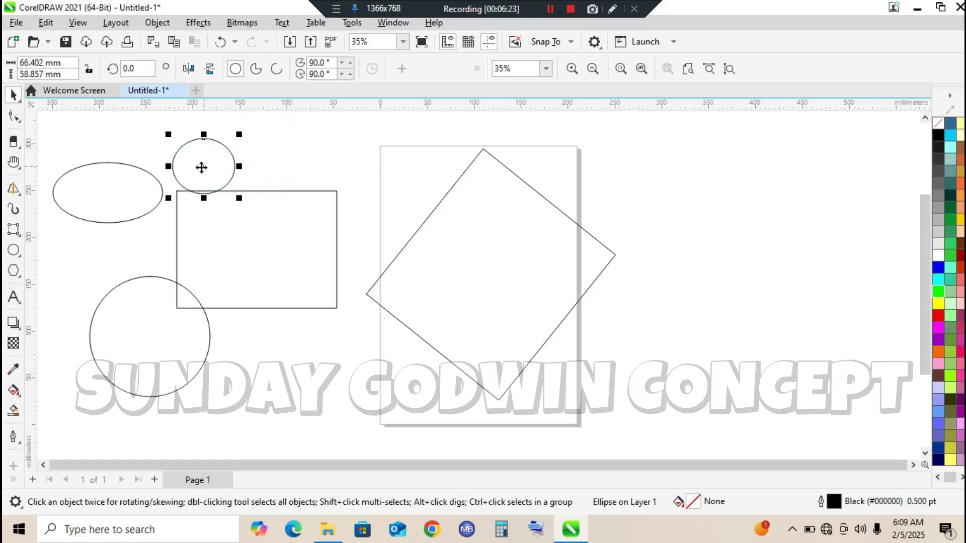
left_click(86, 204)
Draw a large tilted ellipse about 193 mm by 128 mm right of the page with the 3-Point Ellipse tool.
left_click(21, 251)
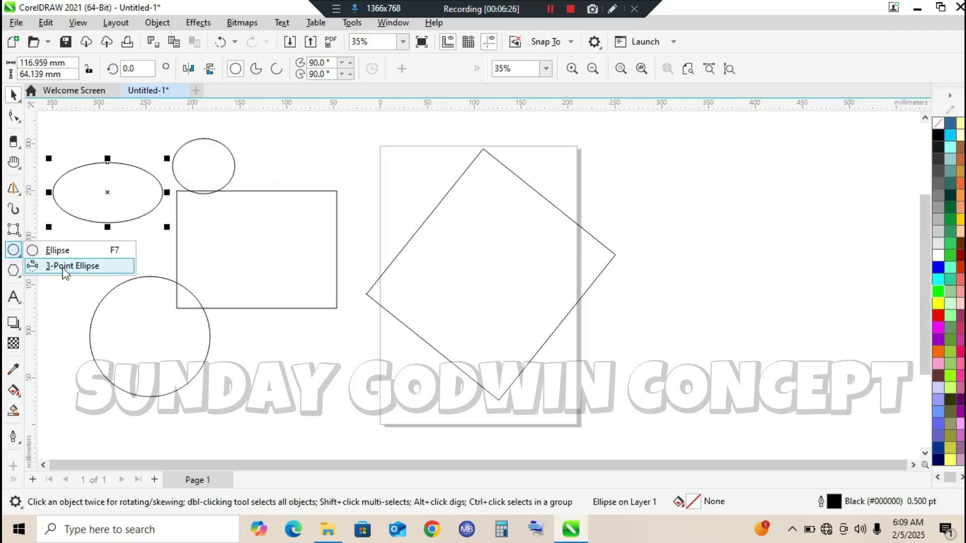
left_click(62, 267)
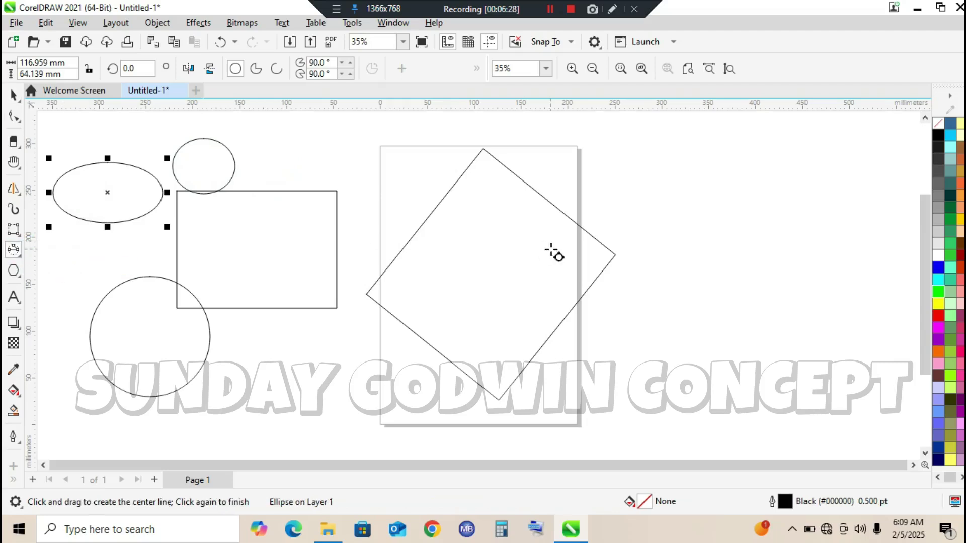
left_click(677, 159)
left_click_drag(676, 159, 722, 255)
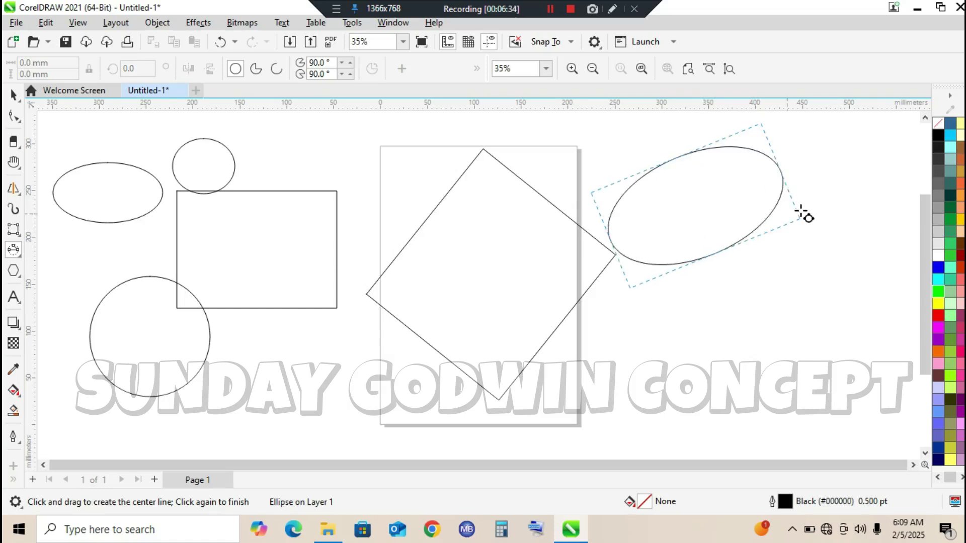
left_click(803, 214)
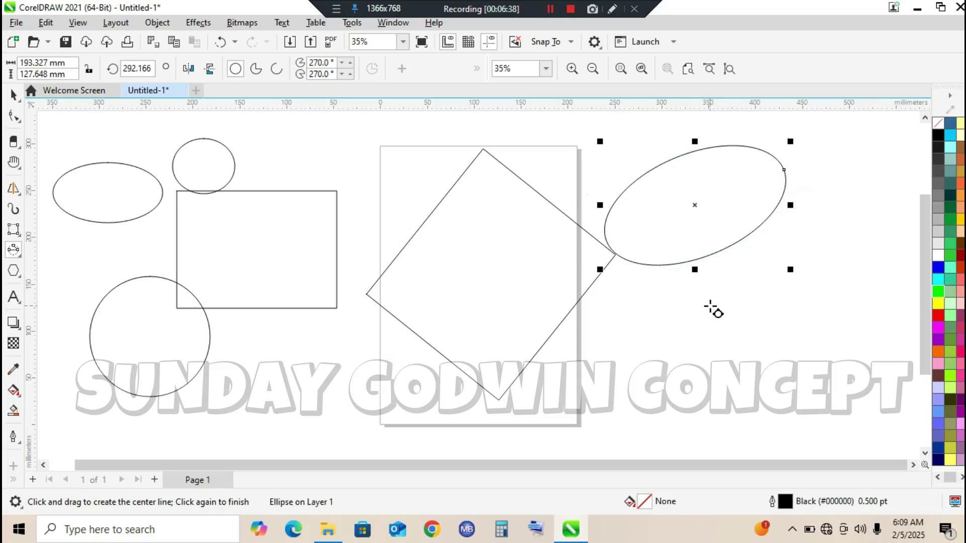
Draw a narrow tilted 3-point ellipse about 76 mm wide and 101 mm high below the large one and deselect it.
left_click_drag(714, 289, 782, 381)
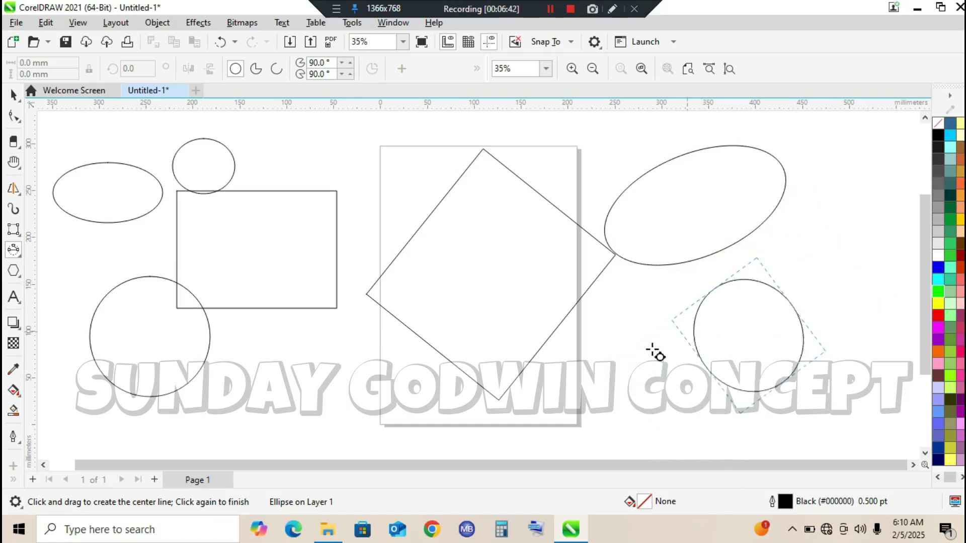
left_click(743, 347)
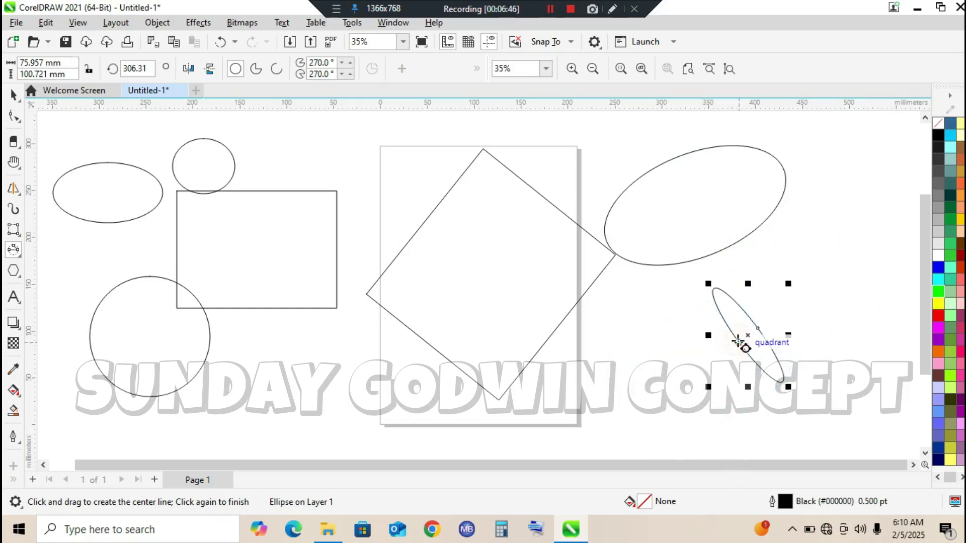
left_click(13, 94)
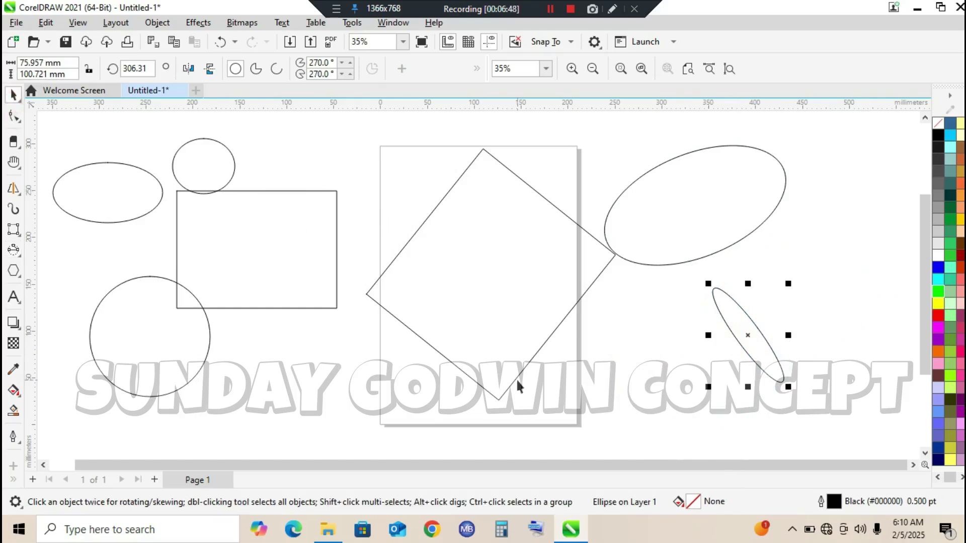
left_click(634, 375)
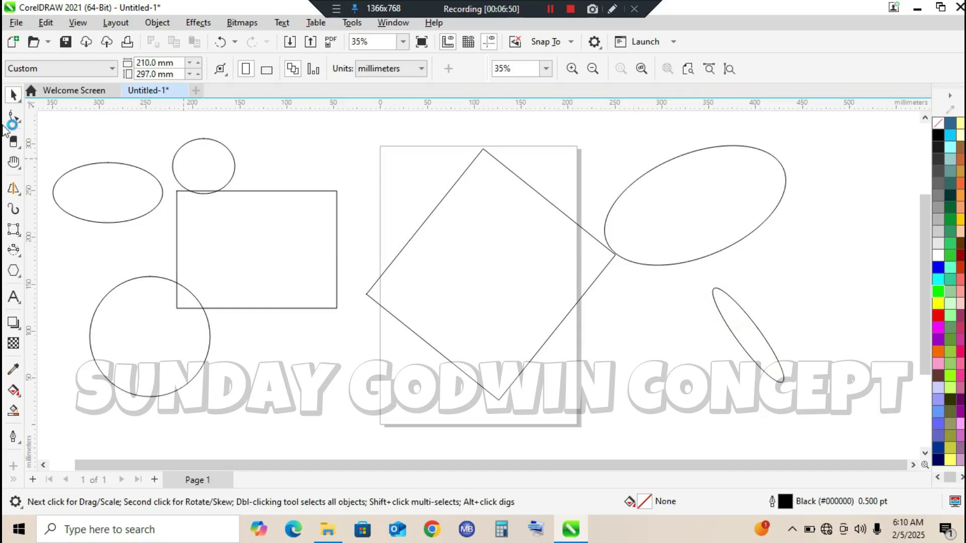
Draw a flat horizontal 3-point ellipse beside the page's lower right corner and deselect it.
left_click(13, 249)
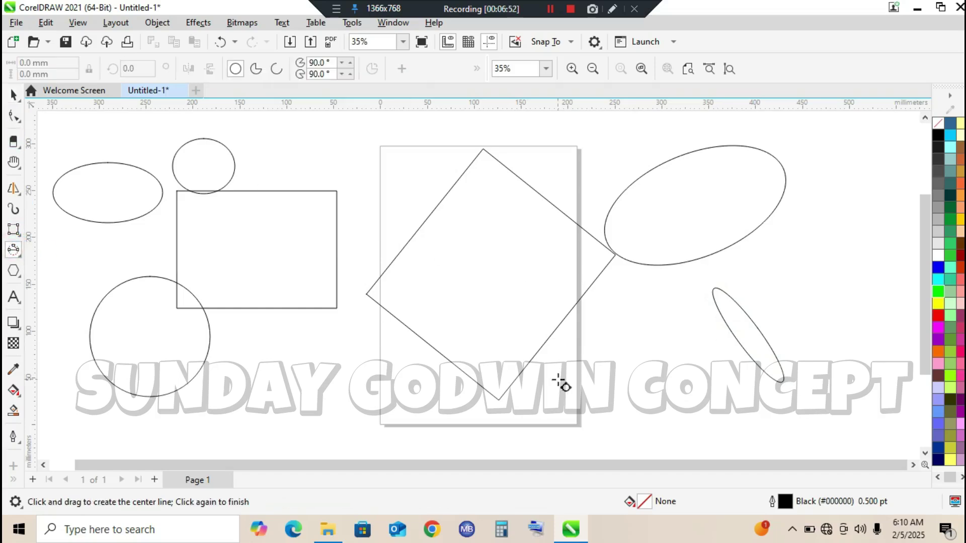
left_click_drag(599, 379, 705, 379)
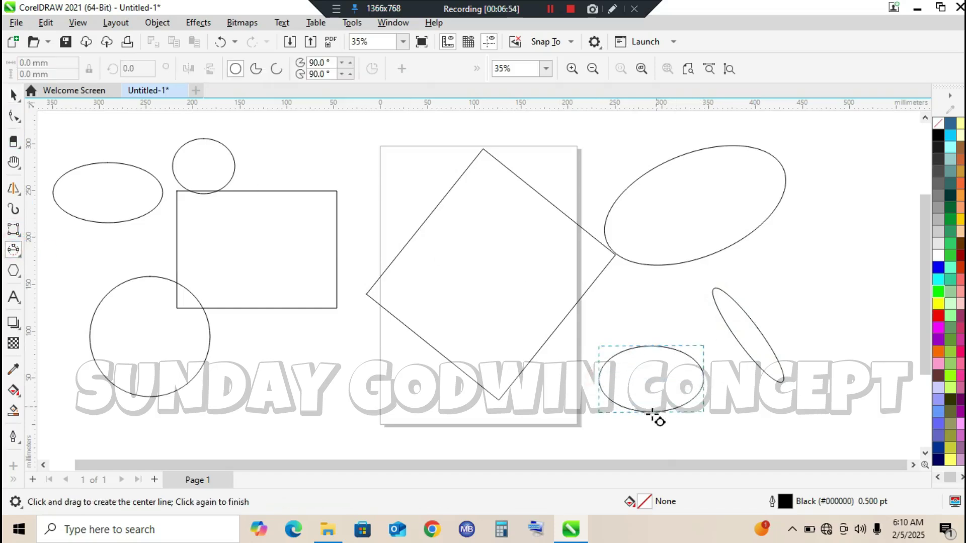
left_click(651, 395)
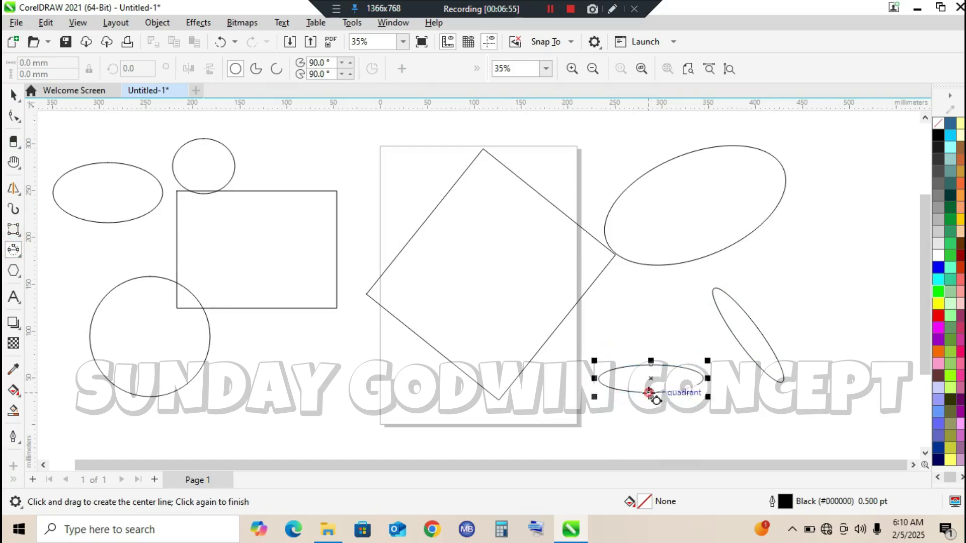
left_click(14, 95)
left_click(658, 304)
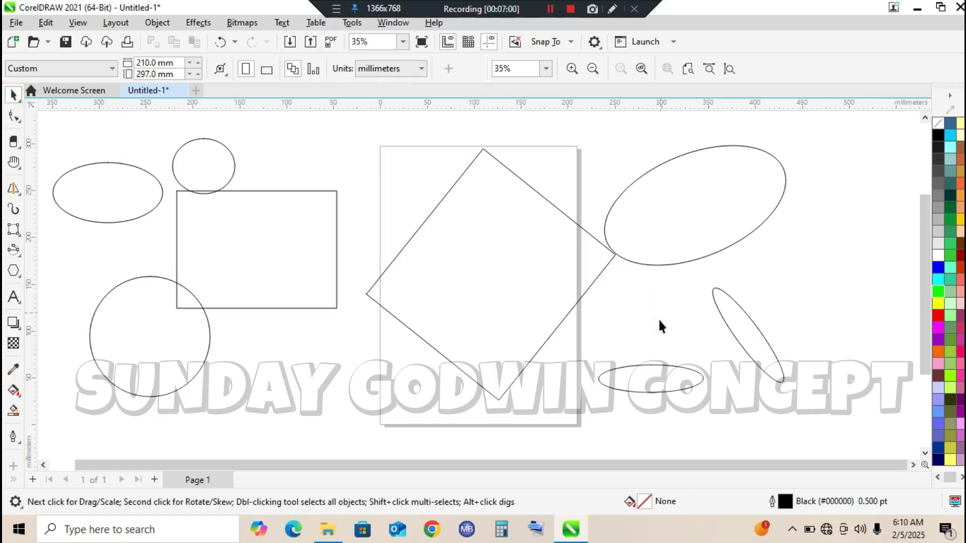
Select the 3-point ellipses right of the page one after another to point them out.
left_click(650, 366)
left_click(746, 332)
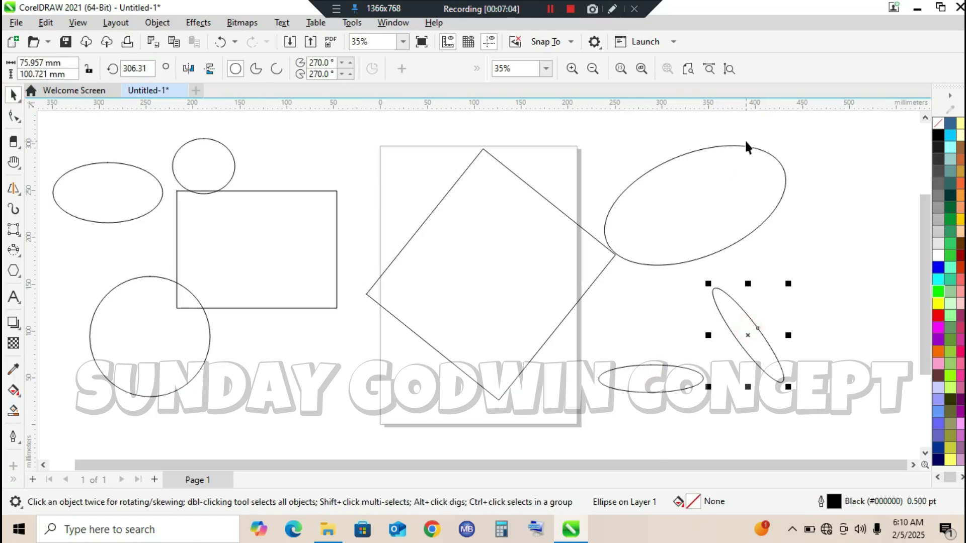
left_click(678, 198)
Select all the rectangles, circles and ellipses on and around the page and delete them.
left_click_drag(29, 132, 415, 362)
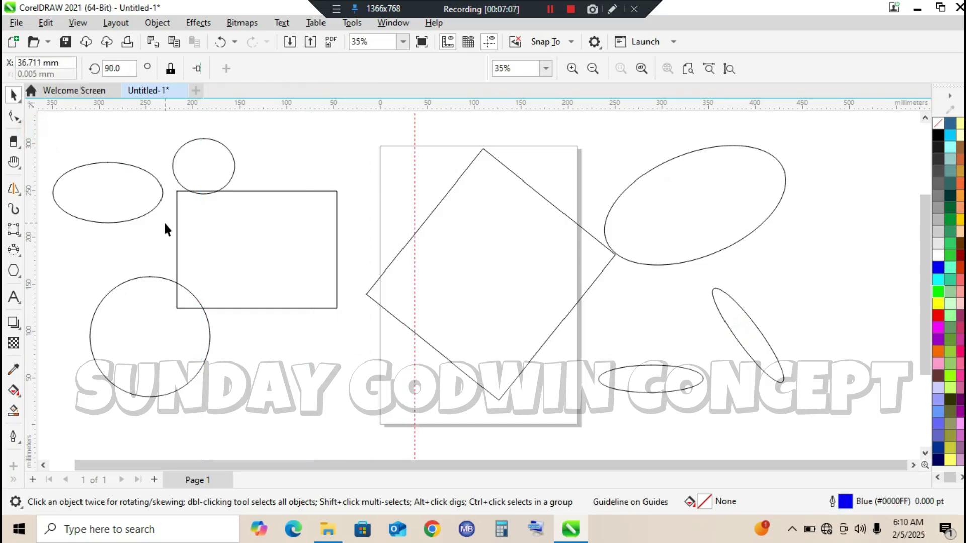
key("Delete")
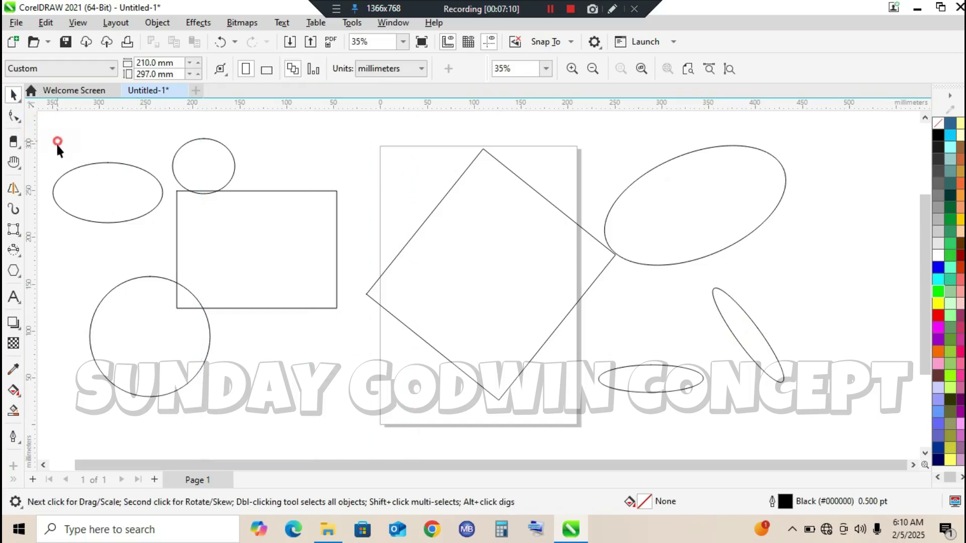
left_click_drag(55, 143, 763, 399)
left_click_drag(835, 409, 837, 412)
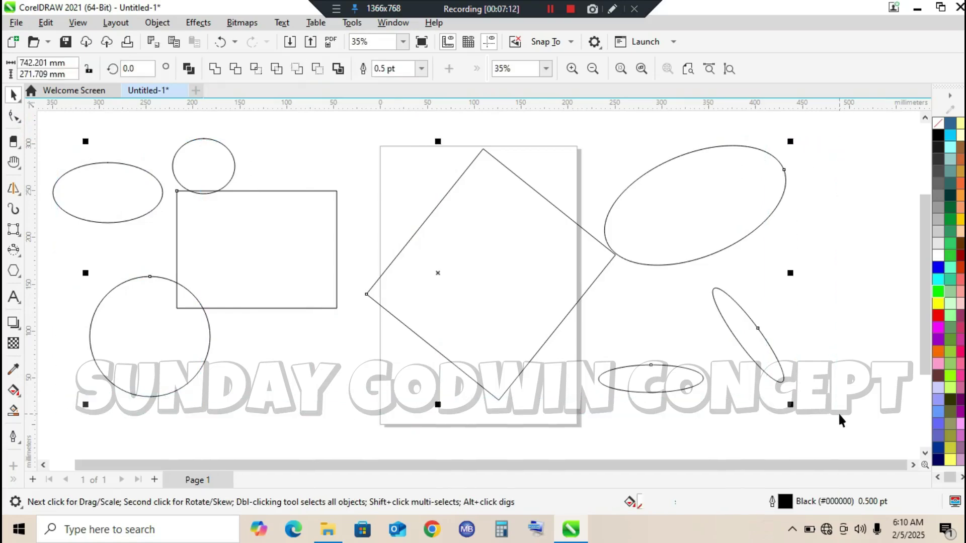
key("Delete")
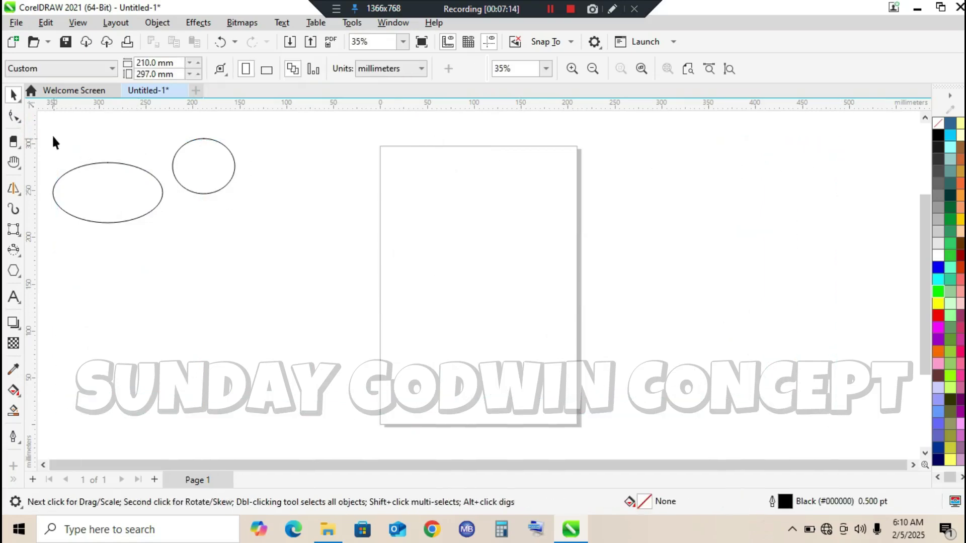
left_click_drag(196, 245, 287, 259)
key("Delete")
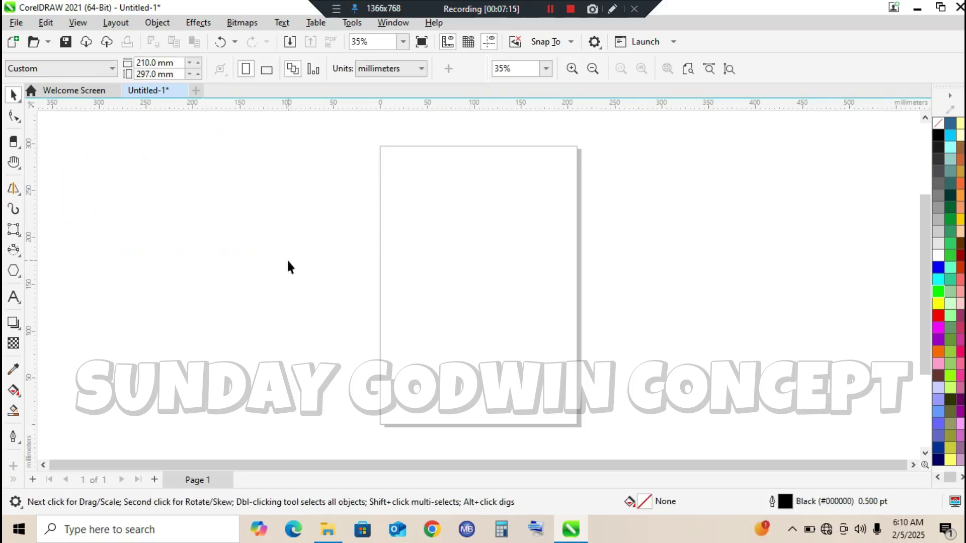
Draw a tilted five-sided polygon about 284 mm wide and 277 mm high overlapping the page's upper left with the Polygon tool.
left_click(14, 272)
left_click(22, 278)
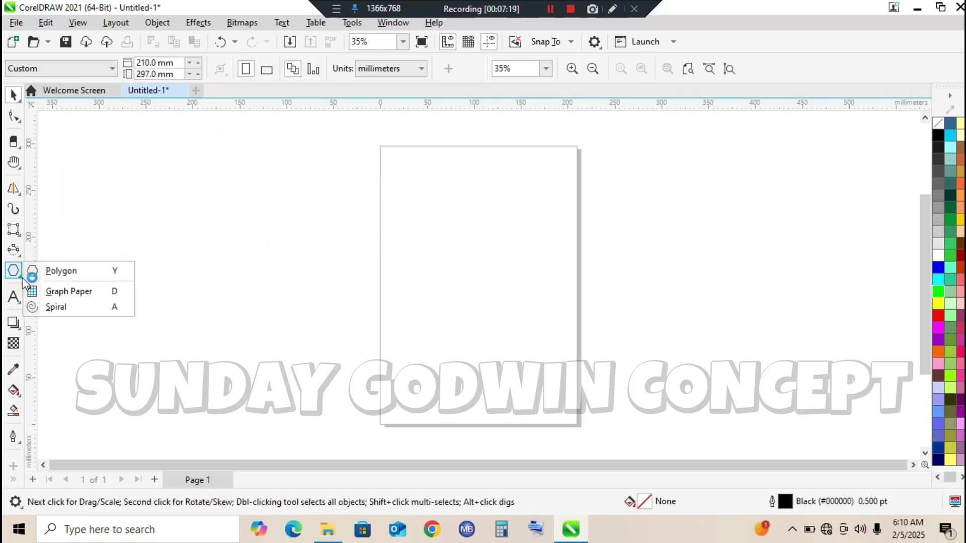
left_click(79, 273)
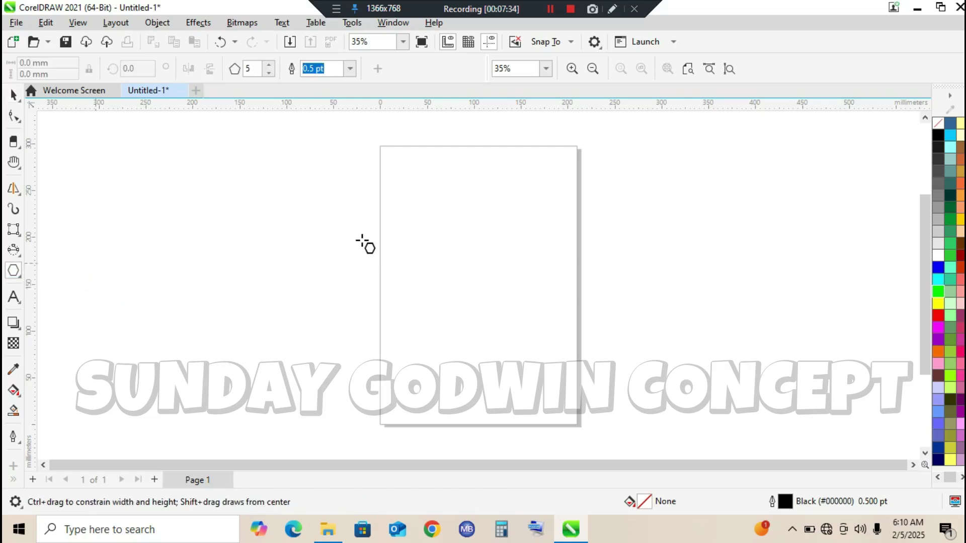
left_click_drag(291, 182, 388, 294)
Move the pentagon onto the page and scale it down to about 197 mm wide and 191 mm high.
left_click(10, 96)
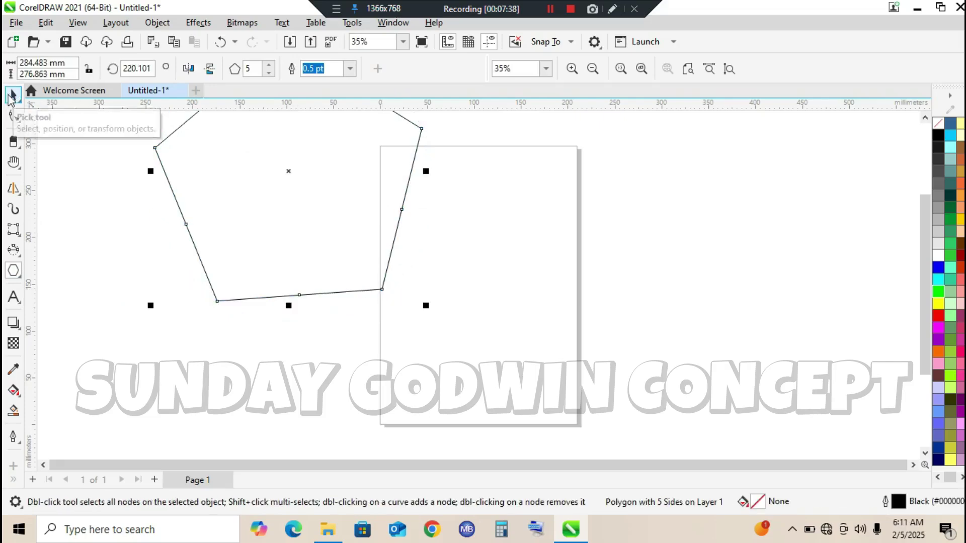
left_click_drag(298, 183, 439, 300)
left_click_drag(567, 156, 547, 238)
left_click_drag(397, 303, 463, 235)
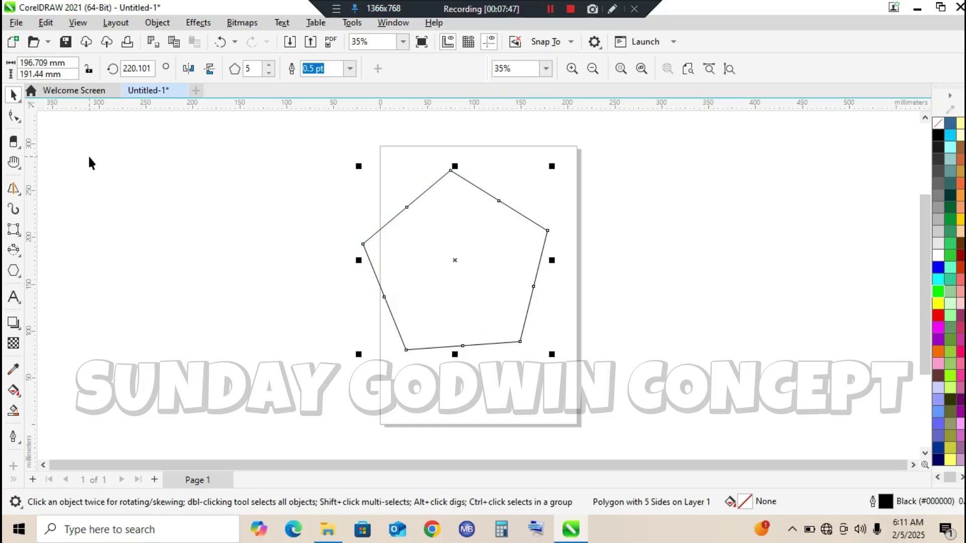
Reshape the pentagon into a five-pointed star about 159 mm wide by pulling its top node inward with the Shape tool, and delete the star.
left_click(13, 120)
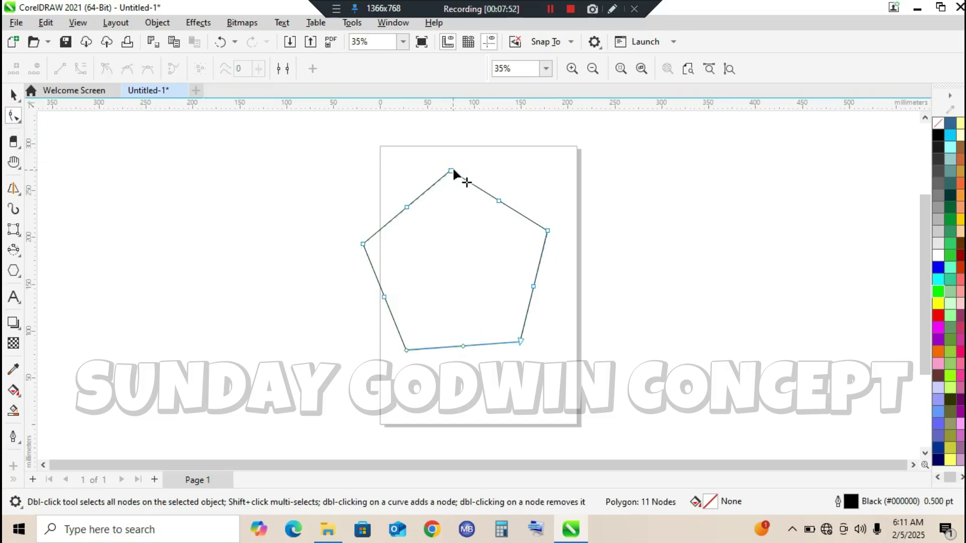
left_click_drag(450, 171, 452, 233)
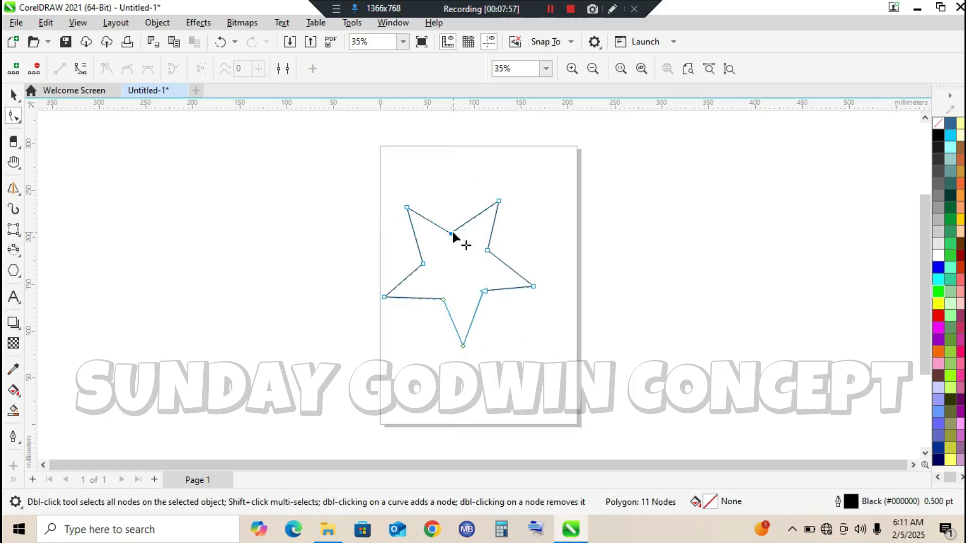
left_click(10, 98)
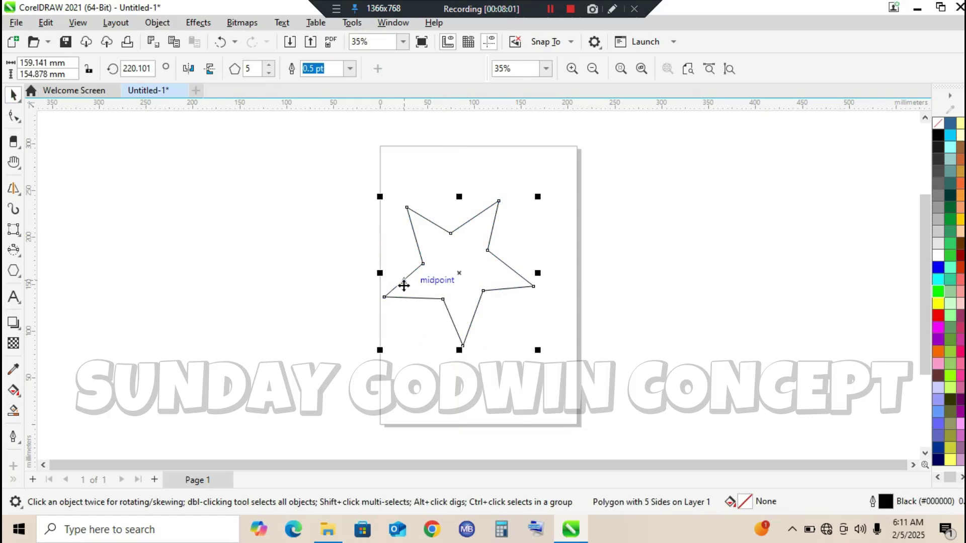
key("Delete")
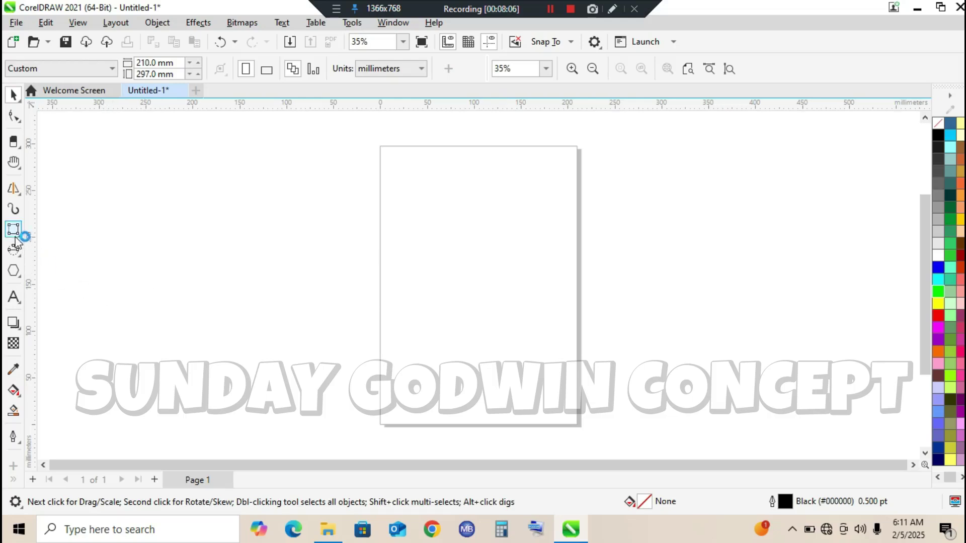
Draw a tilted five-sided polygon about 133 mm wide and high with the Polygon tool and move it fully onto the page.
left_click(13, 272)
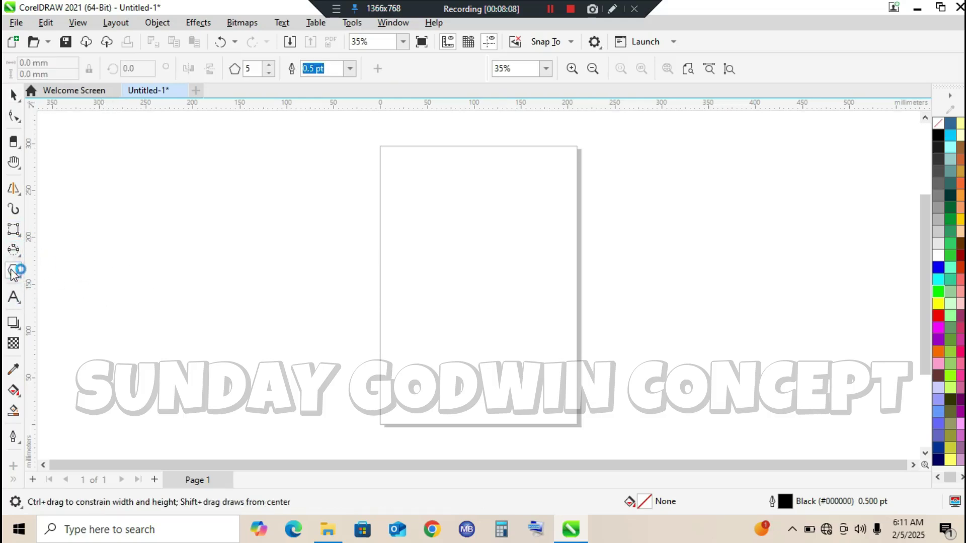
key("F2")
left_click_drag(347, 180, 441, 274)
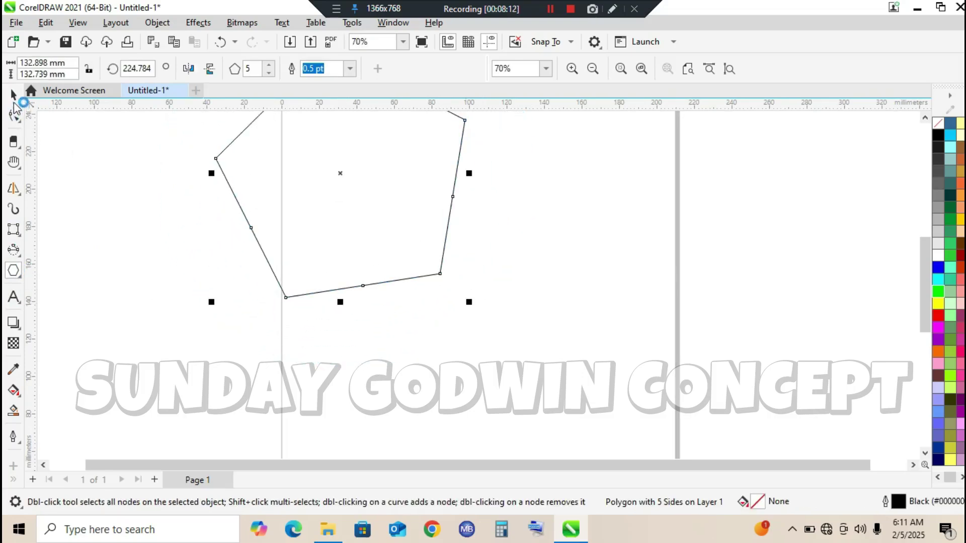
left_click(13, 95)
left_click_drag(289, 162, 461, 289)
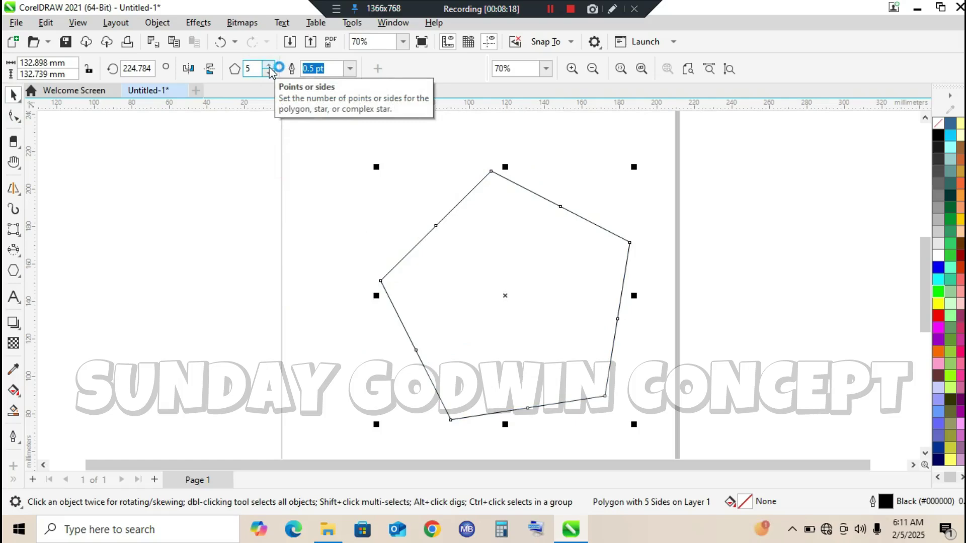
Set the polygon's number of sides to 6 and reposition the hexagon on the page.
left_click(269, 66)
left_click_drag(507, 255, 582, 190)
left_click(469, 262)
left_click_drag(570, 224, 474, 284)
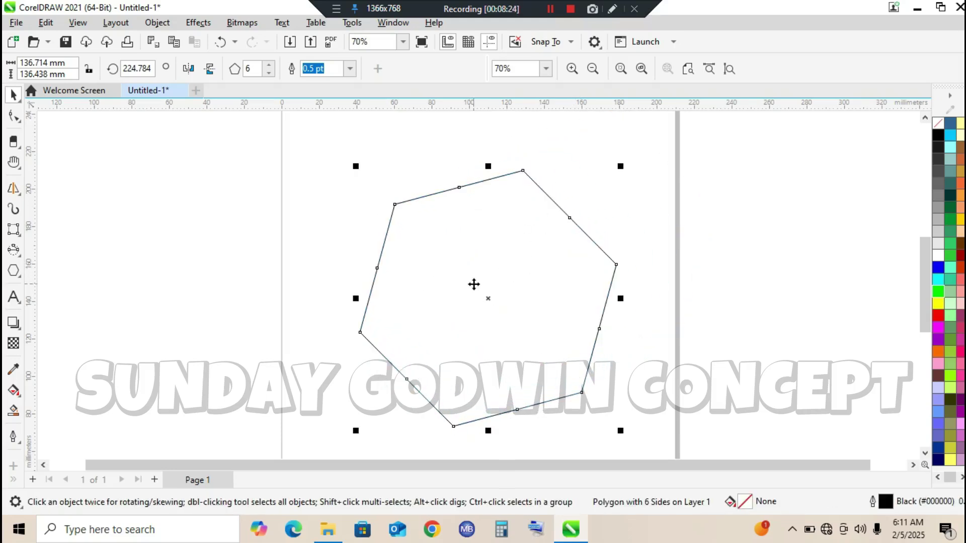
Raise the polygon's number of sides one at a time up to 36.
left_click(271, 65)
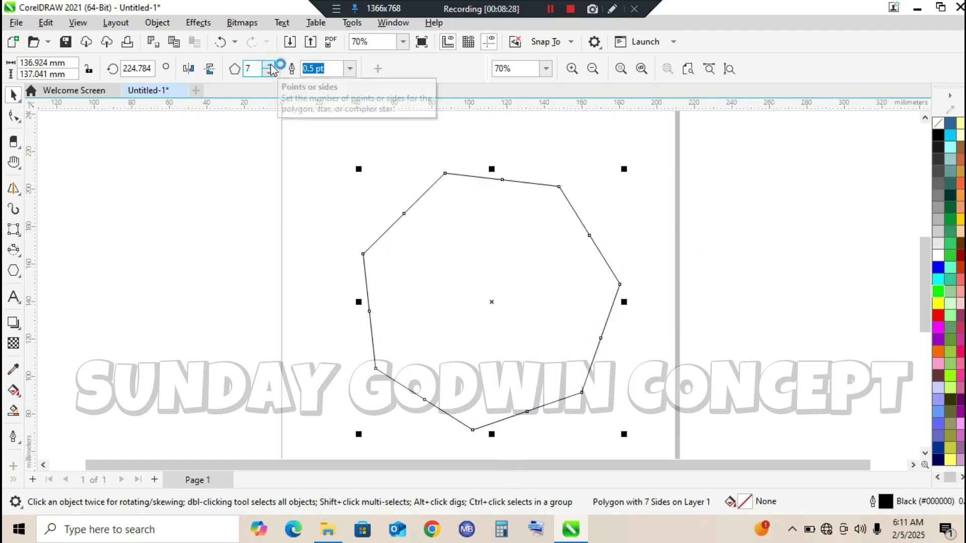
left_click(270, 64)
left_click(270, 64)
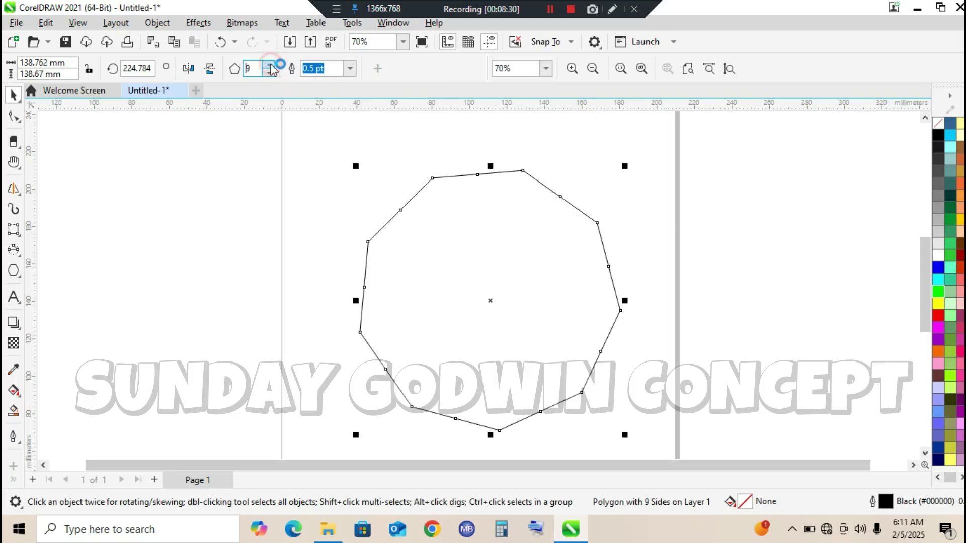
left_click(270, 65)
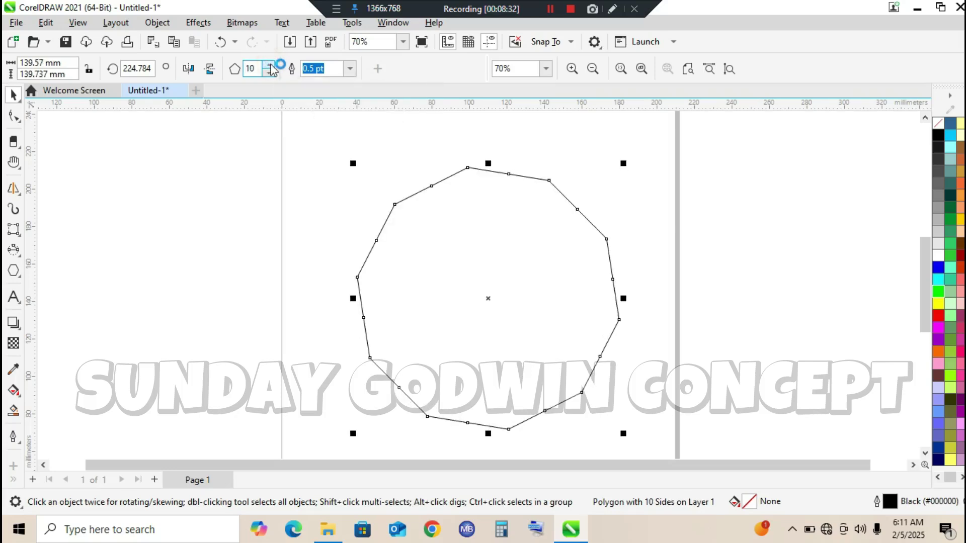
left_click(270, 65)
left_click(271, 65)
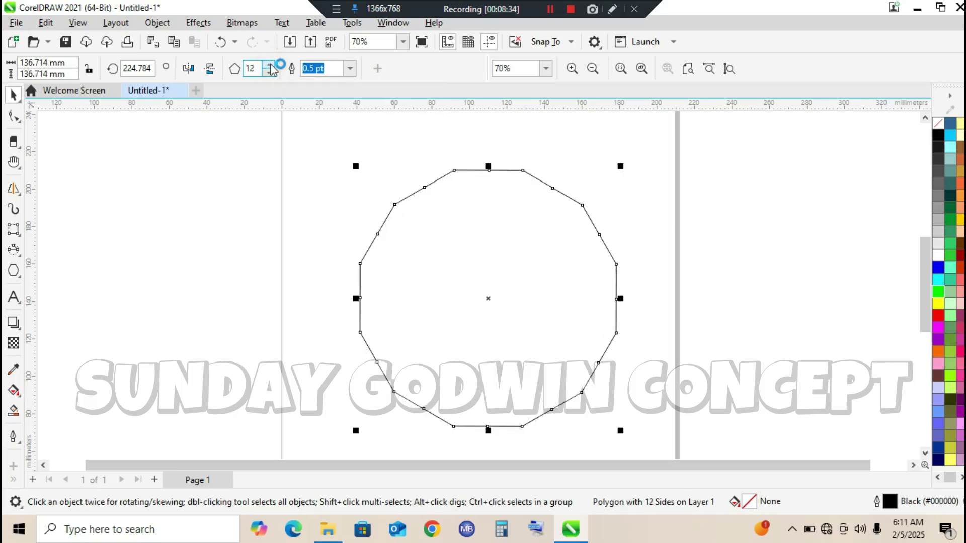
left_click(271, 65)
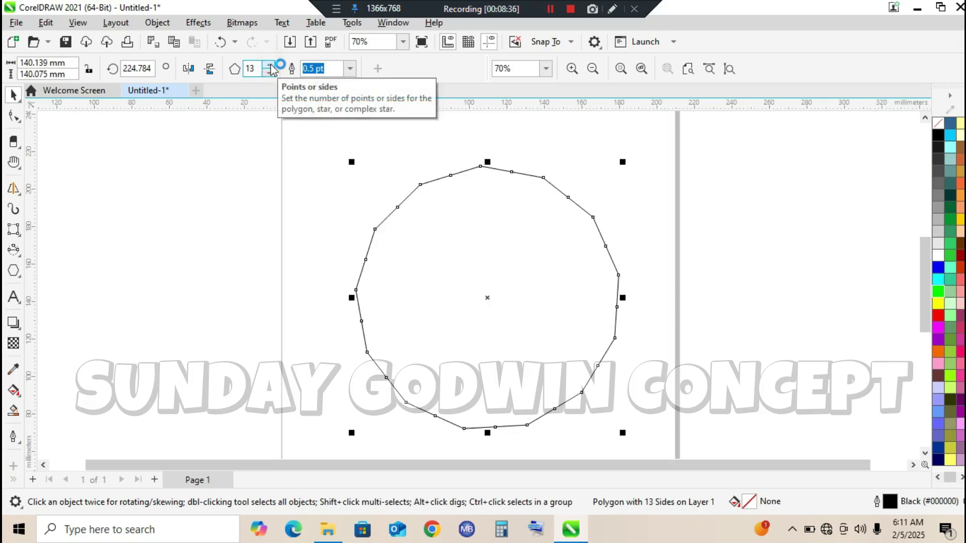
left_click(271, 64)
left_click(270, 65)
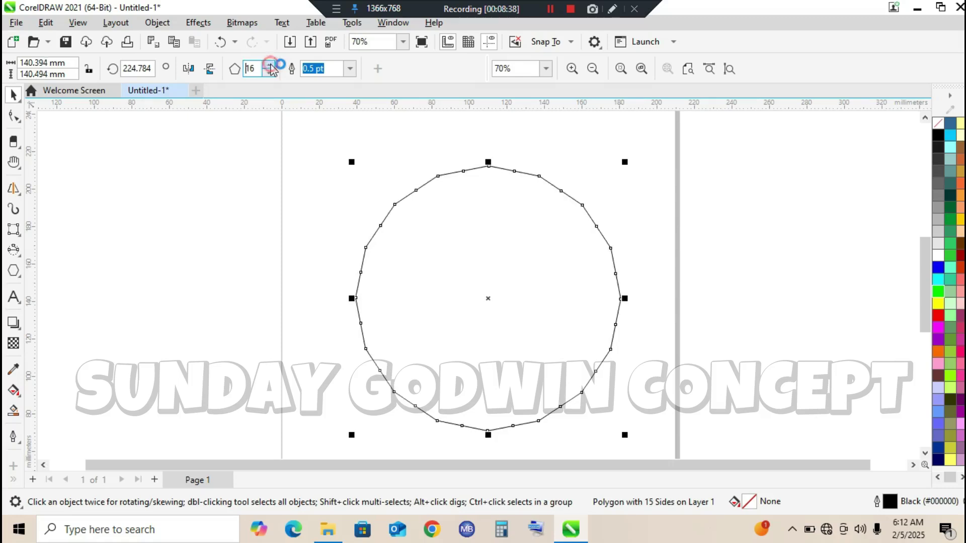
left_click(270, 65)
left_click(271, 65)
left_click(270, 65)
left_click(271, 65)
left_click(271, 65)
left_click(270, 65)
left_click(271, 64)
left_click(271, 64)
left_click(270, 65)
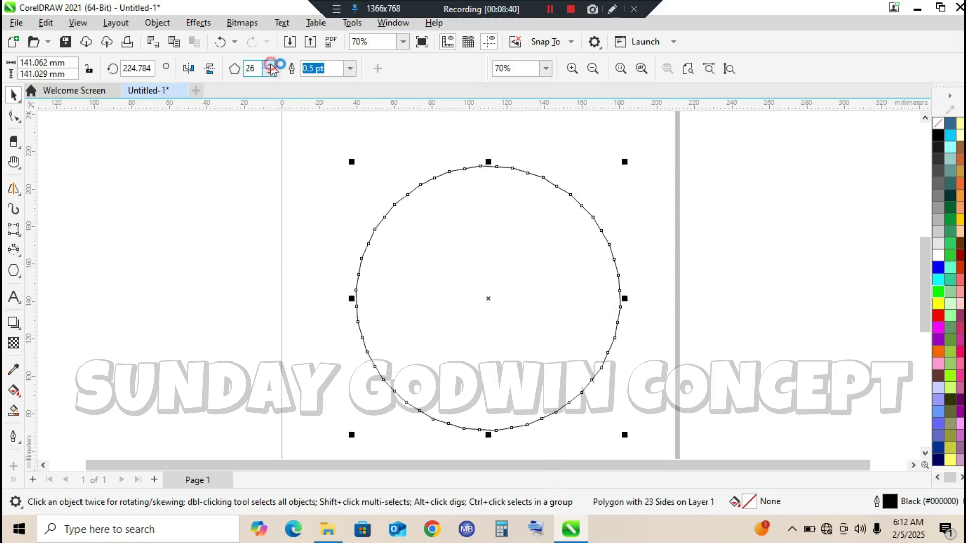
left_click(270, 64)
left_click(271, 65)
left_click(271, 65)
left_click(270, 65)
left_click(270, 65)
left_click(271, 65)
left_click(271, 64)
left_click(271, 65)
left_click(271, 65)
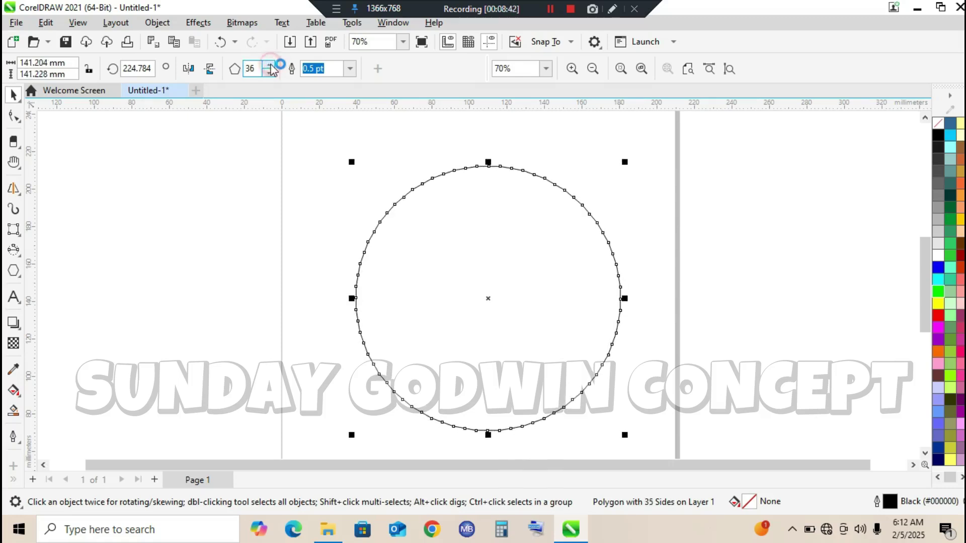
Pull the 36-sided polygon's top node slightly inward with the Shape tool to form a spiky starburst, and fill it red.
left_click(14, 115)
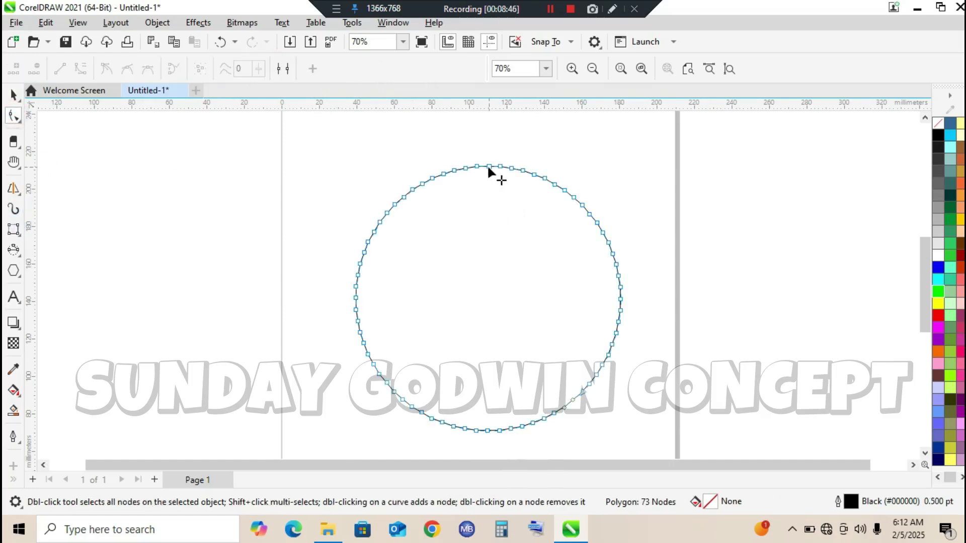
left_click_drag(488, 166, 488, 189)
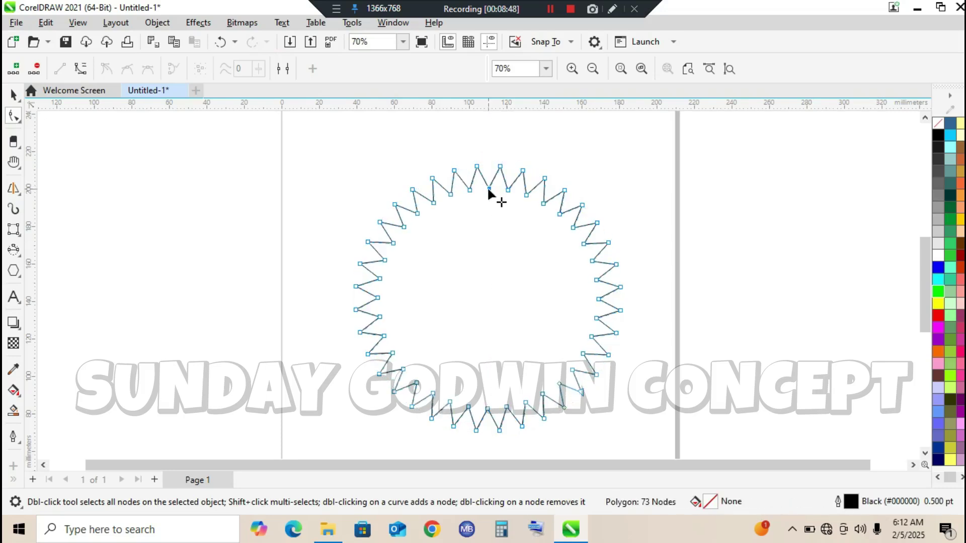
left_click(938, 315)
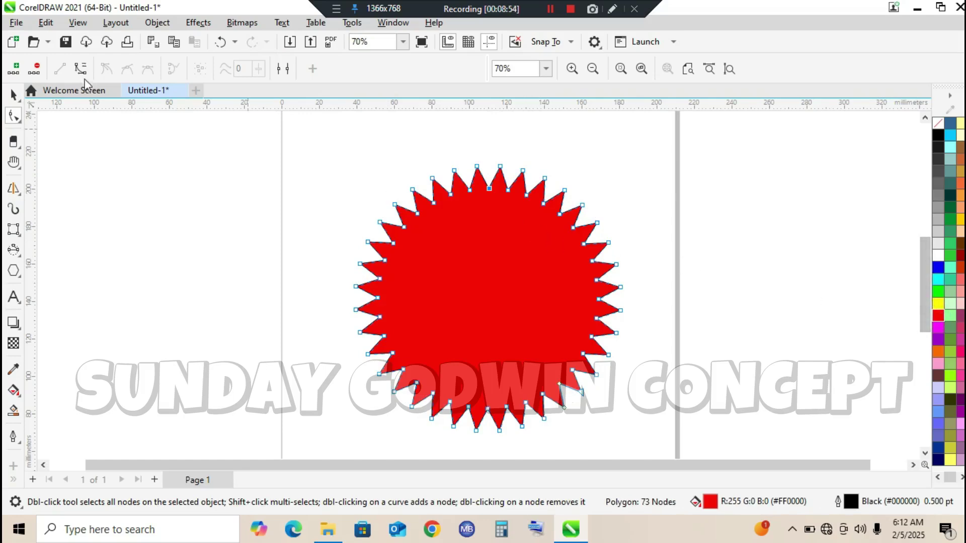
Delete the red starburst and activate the Graph Paper tool.
left_click(12, 95)
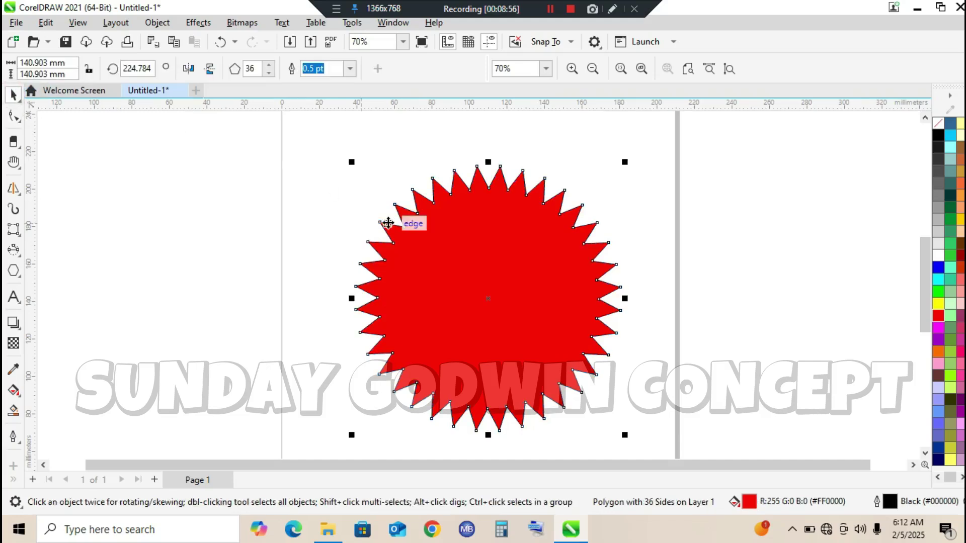
key("Delete")
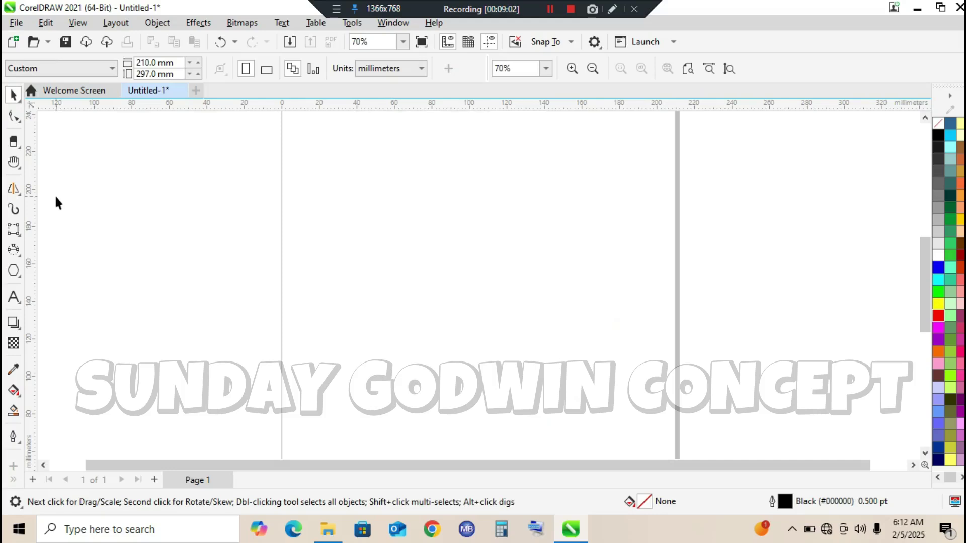
left_click(15, 301)
left_click(22, 277)
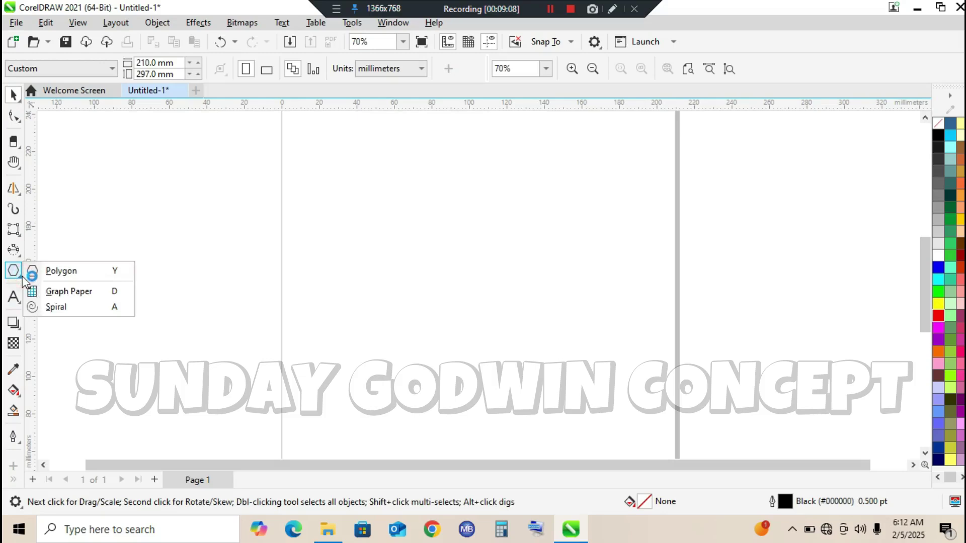
left_click(59, 292)
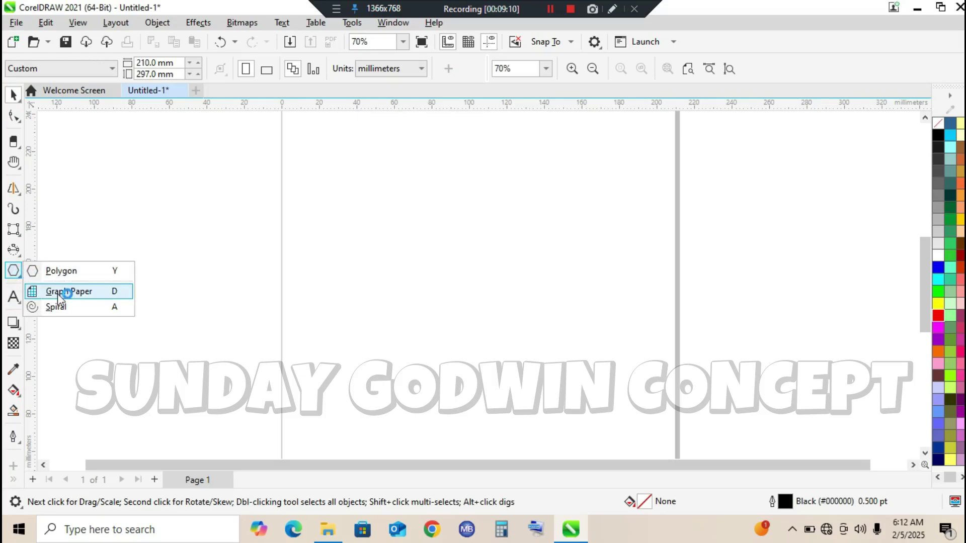
left_click(59, 294)
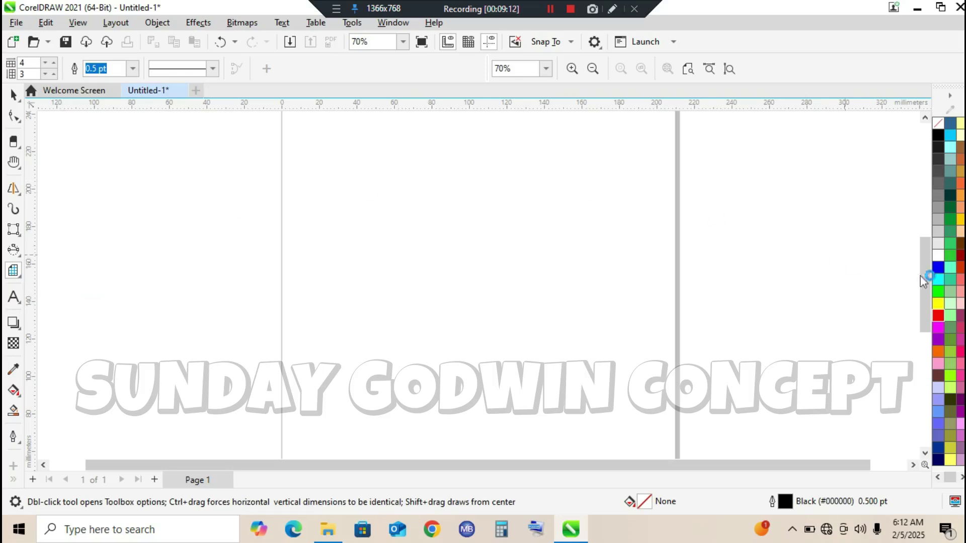
Draw a trial graph paper grid of 4 columns and 3 rows from the page's upper-left corner and delete it.
left_click_drag(925, 276, 919, 219)
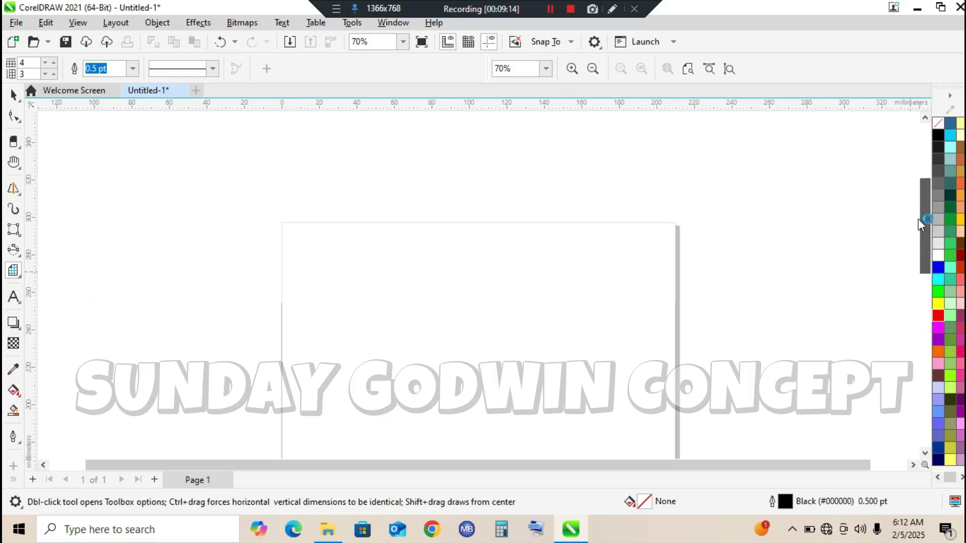
scroll(916, 220, "down", 1)
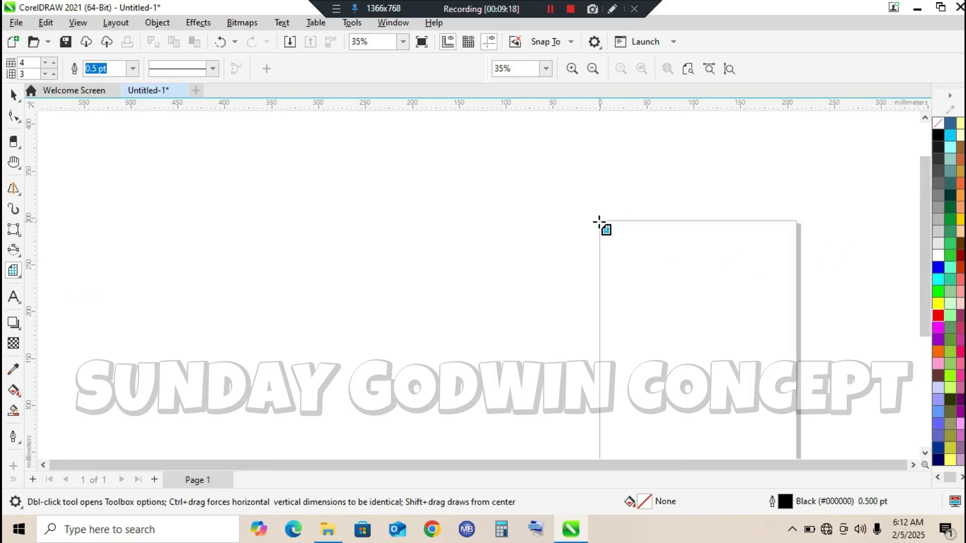
left_click_drag(599, 221, 745, 379)
key("Delete")
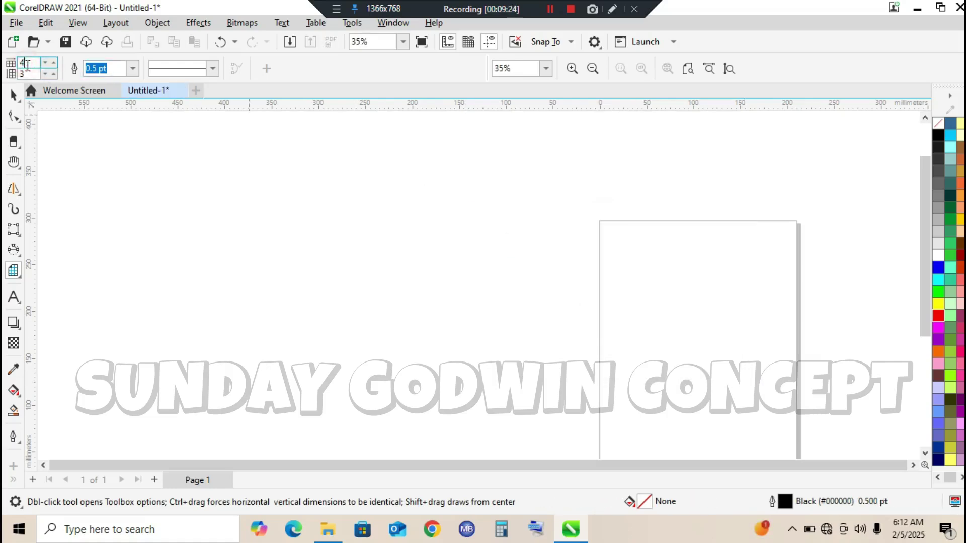
Set the graph paper to 44 columns and 44 rows and draw the grid over the whole page.
left_click_drag(27, 65, 6, 67)
left_click_drag(30, 62, 11, 63)
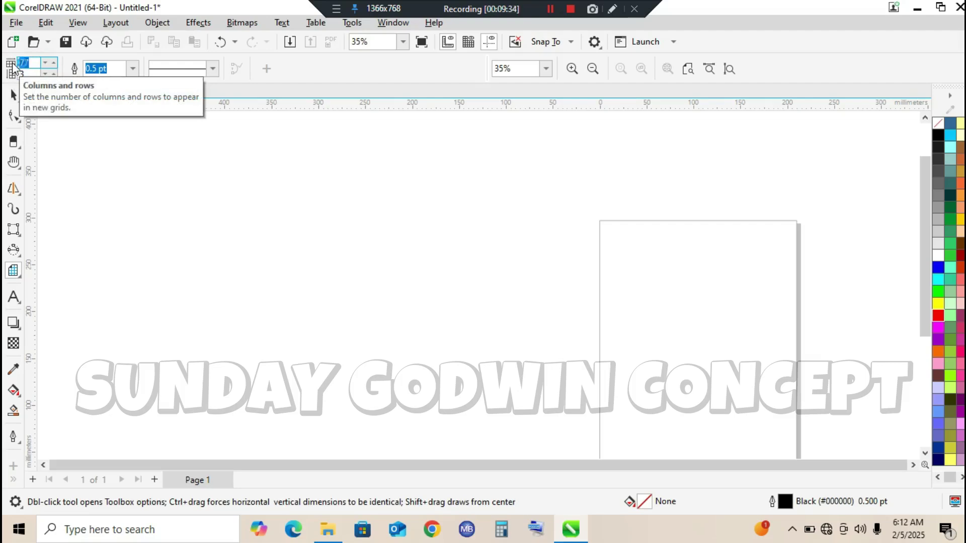
type("44")
key("Tab")
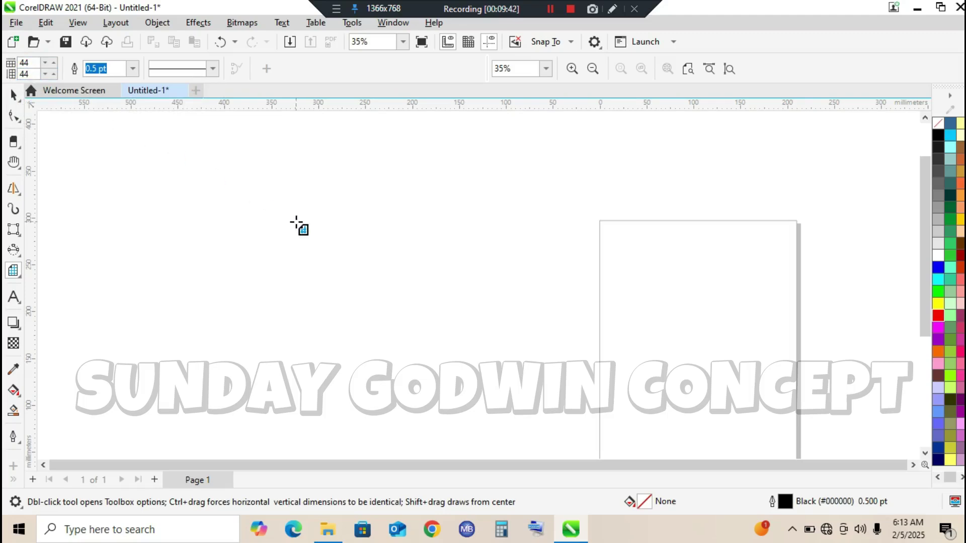
left_click_drag(600, 222, 797, 426)
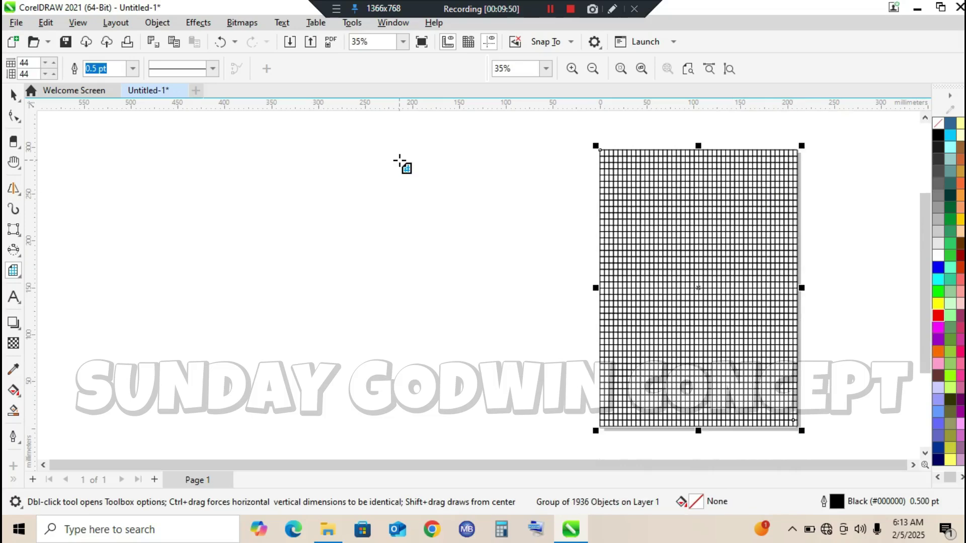
key("shift+F4")
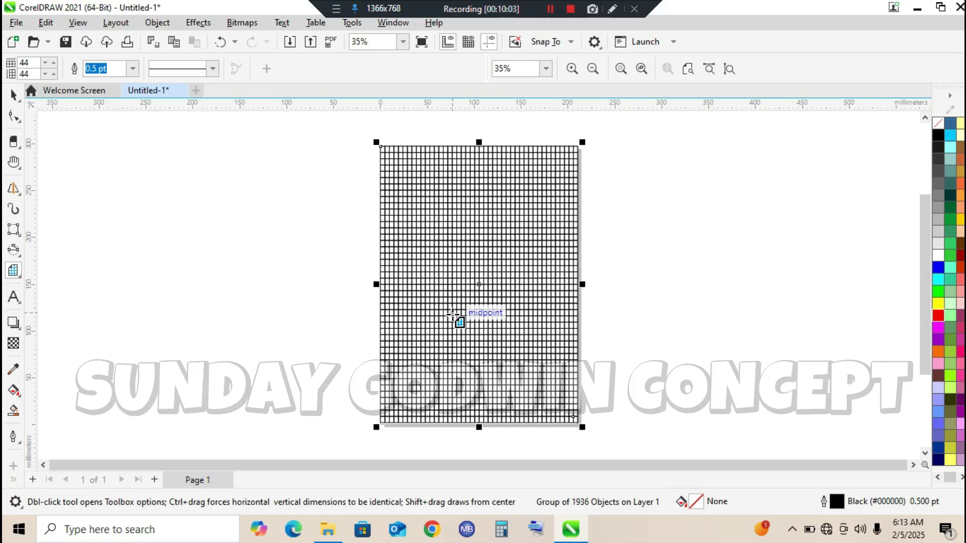
Zoom in on the grid's upper-left corner in two stages with the Zoom tool to examine its cells.
left_click(19, 170)
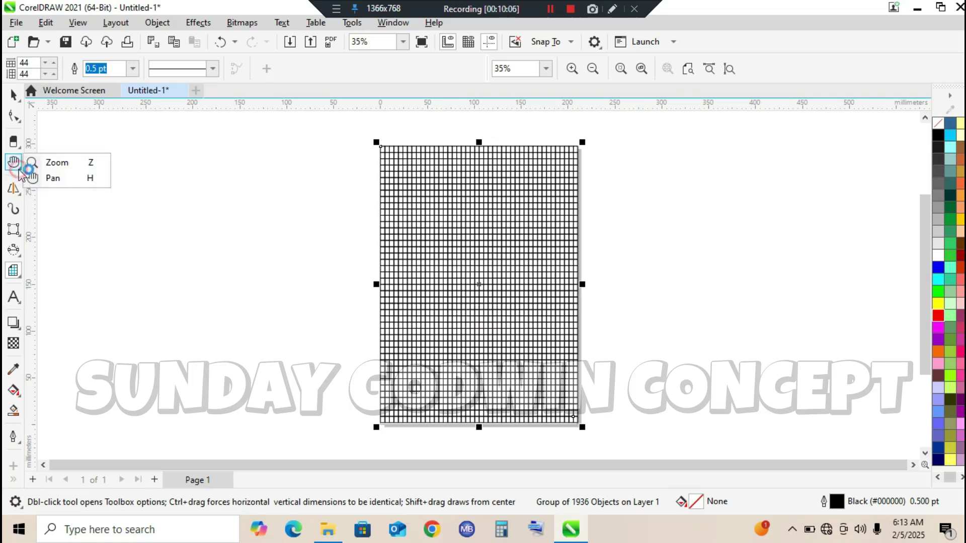
left_click(55, 162)
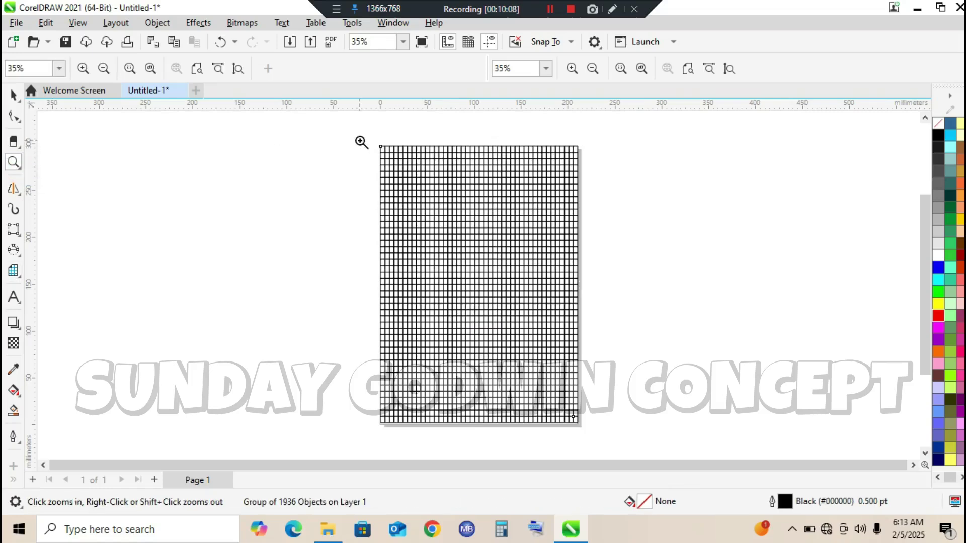
left_click_drag(361, 143, 612, 222)
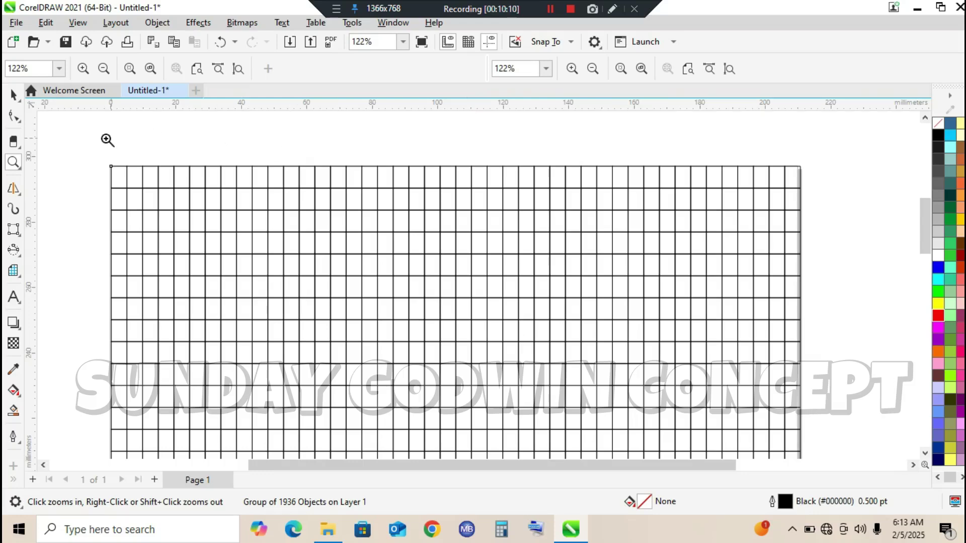
left_click_drag(96, 148, 312, 283)
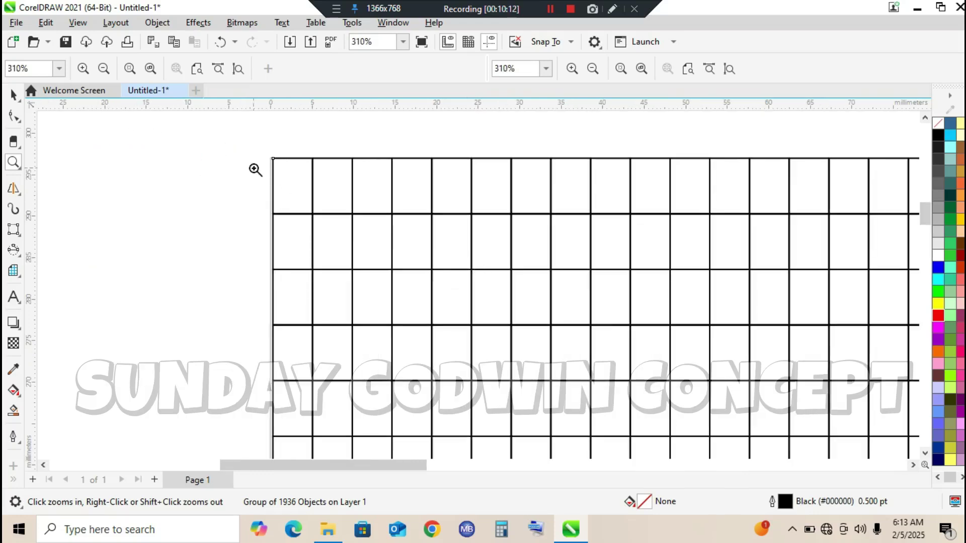
Set the graph paper to 77 columns and 77 rows and draw a grid about 199 by 306 mm to the right of the page.
left_click(13, 95)
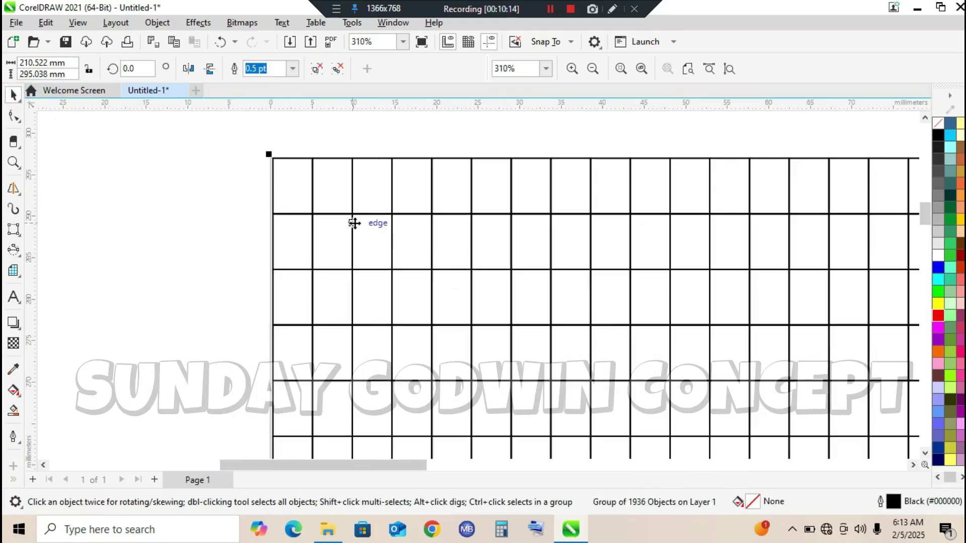
left_click(13, 270)
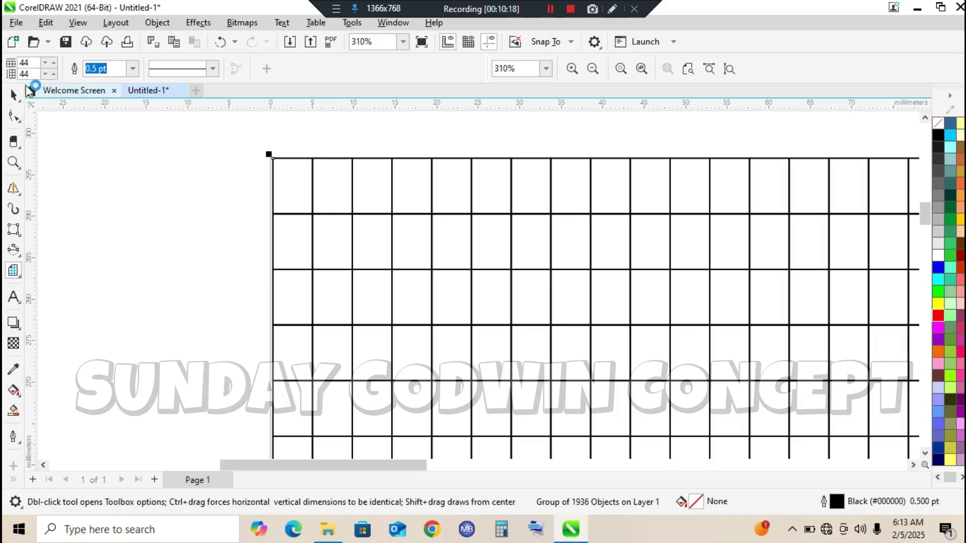
left_click(34, 63)
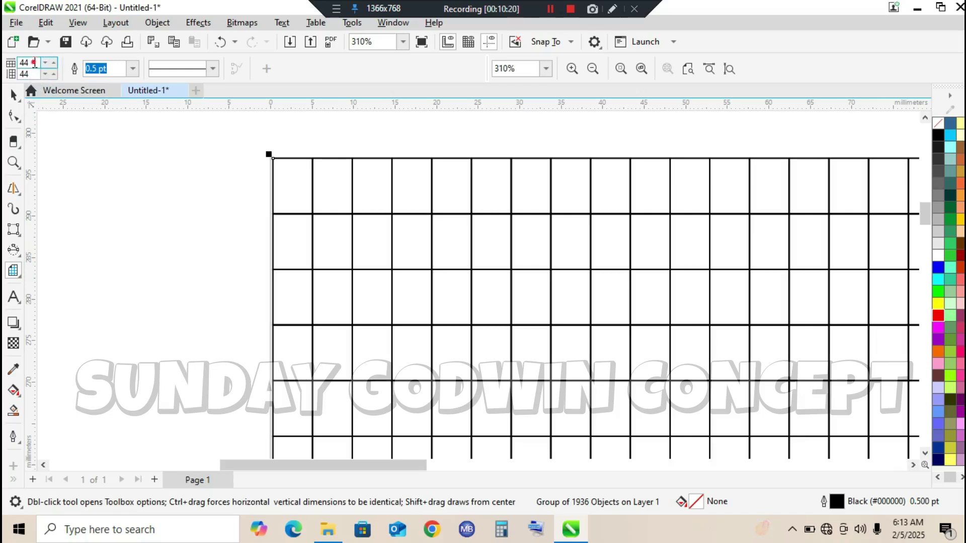
double_click(34, 63)
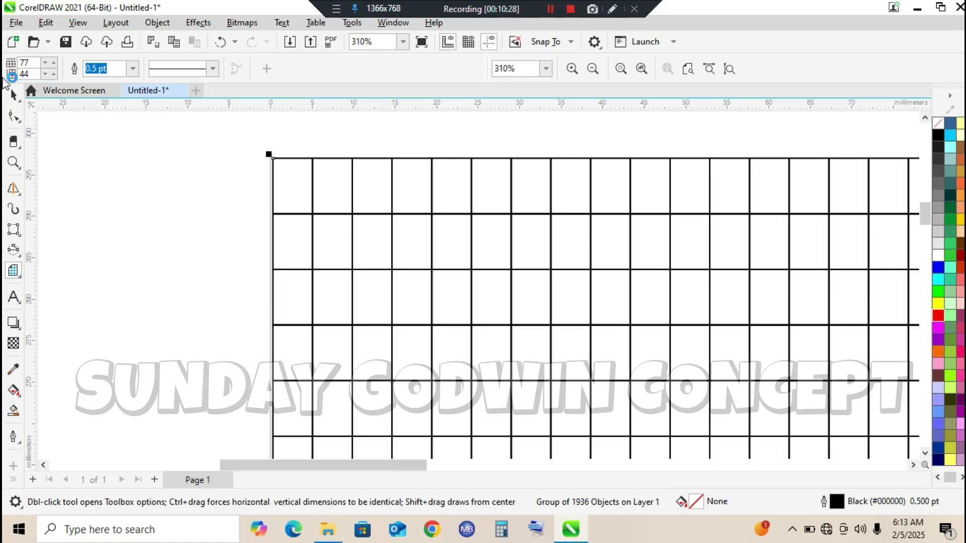
left_click_drag(25, 74, 4, 80)
type("77")
key("F3")
key("F3")
key("F3")
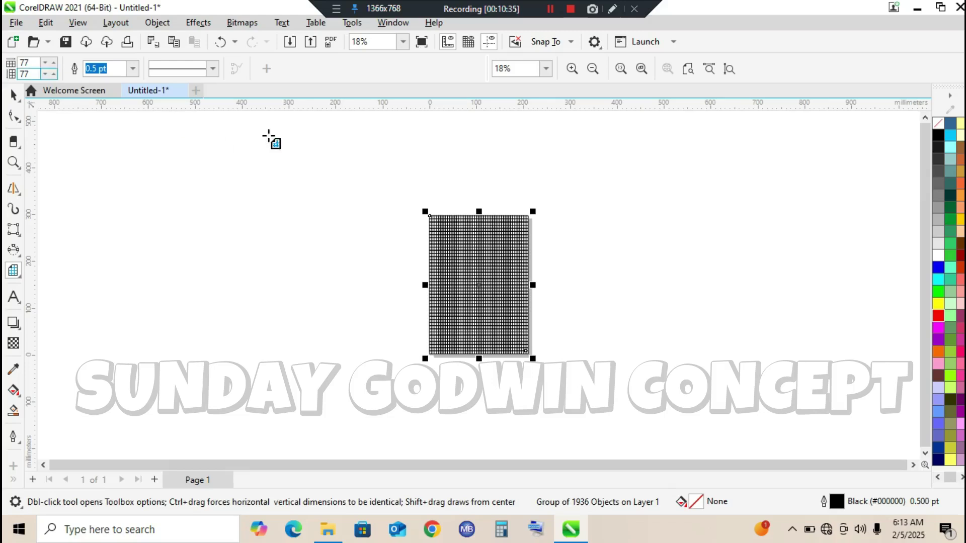
left_click(542, 217)
left_click_drag(564, 255, 636, 359)
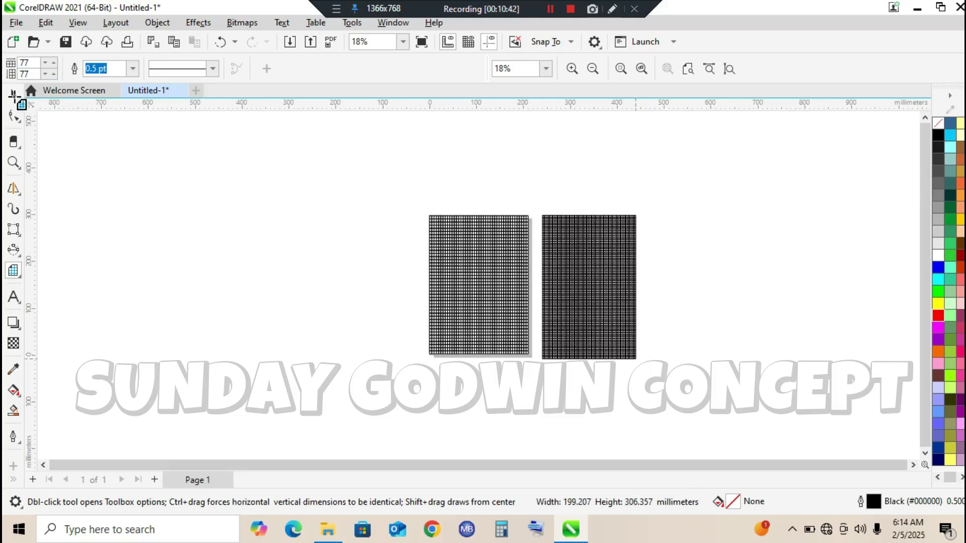
Zoom in on the upper parts of both grids to compare their cell density.
left_click(14, 95)
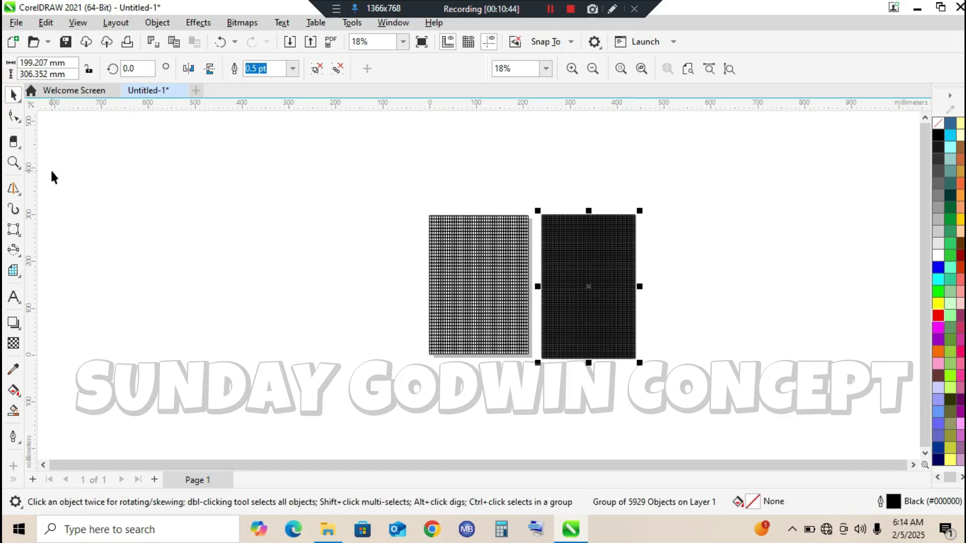
left_click(14, 162)
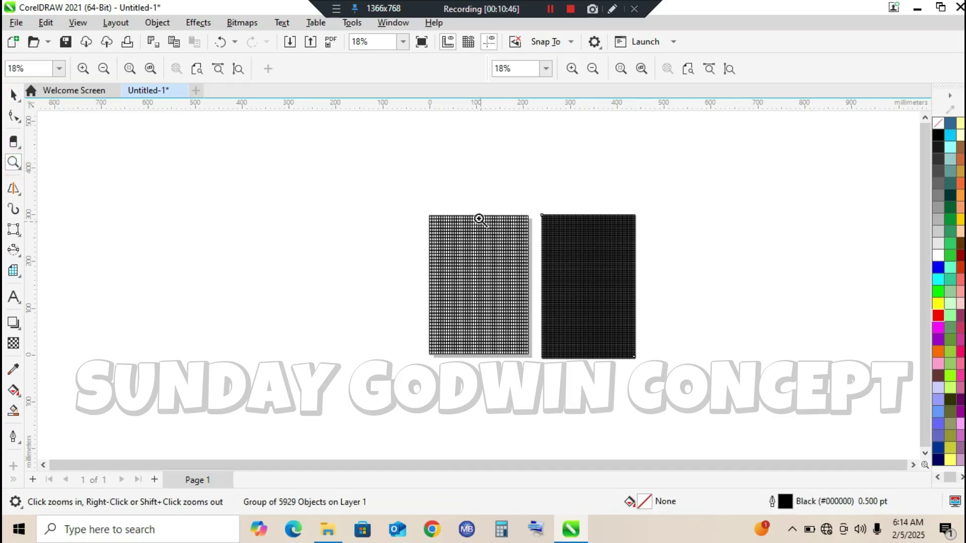
left_click_drag(479, 215, 606, 257)
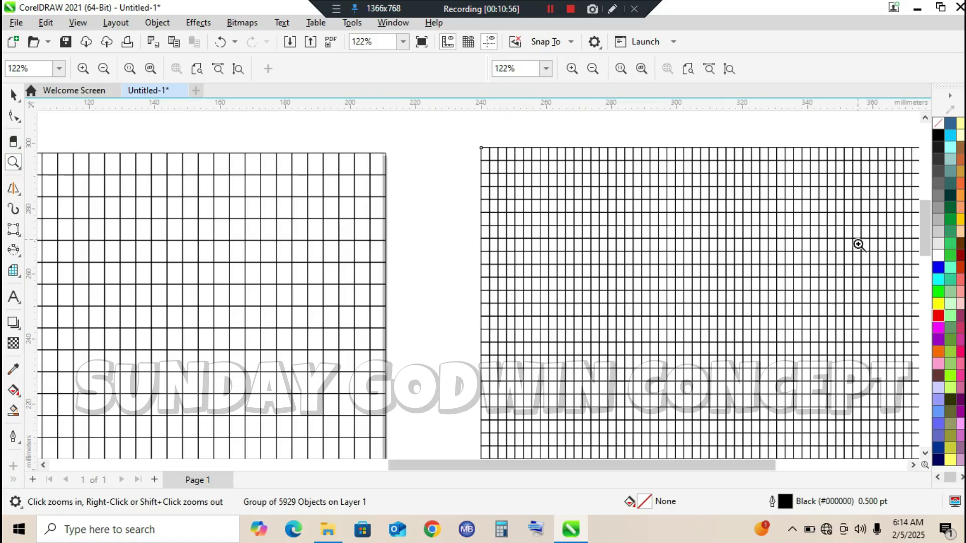
left_click_drag(690, 464, 758, 464)
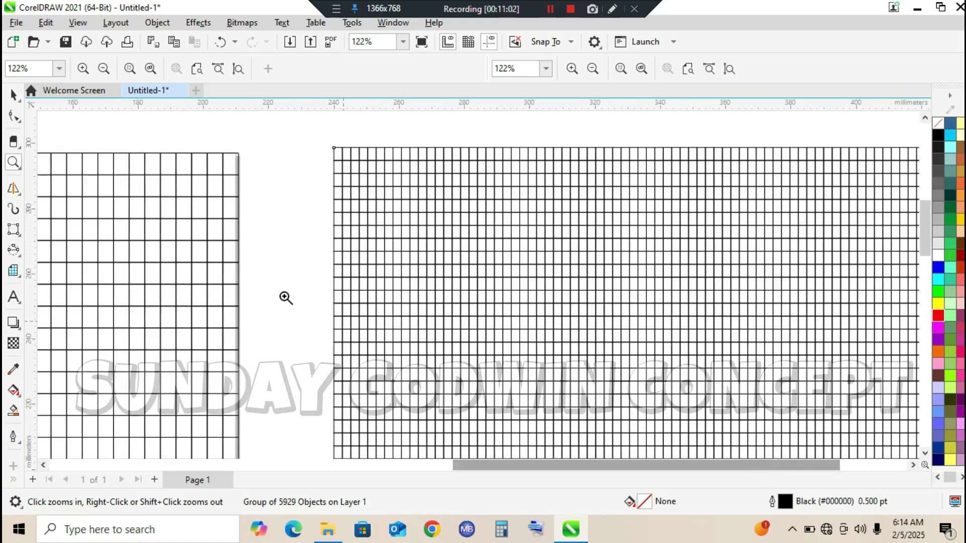
Try red and blue outlines on the 77-by-77 grid and settle on a green outline (#33CC33).
left_click(8, 97)
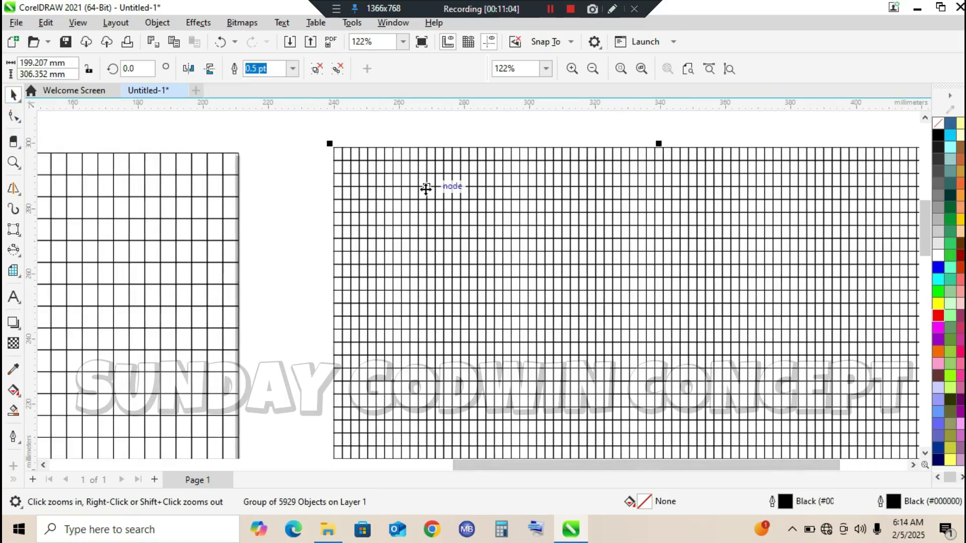
left_click(425, 188)
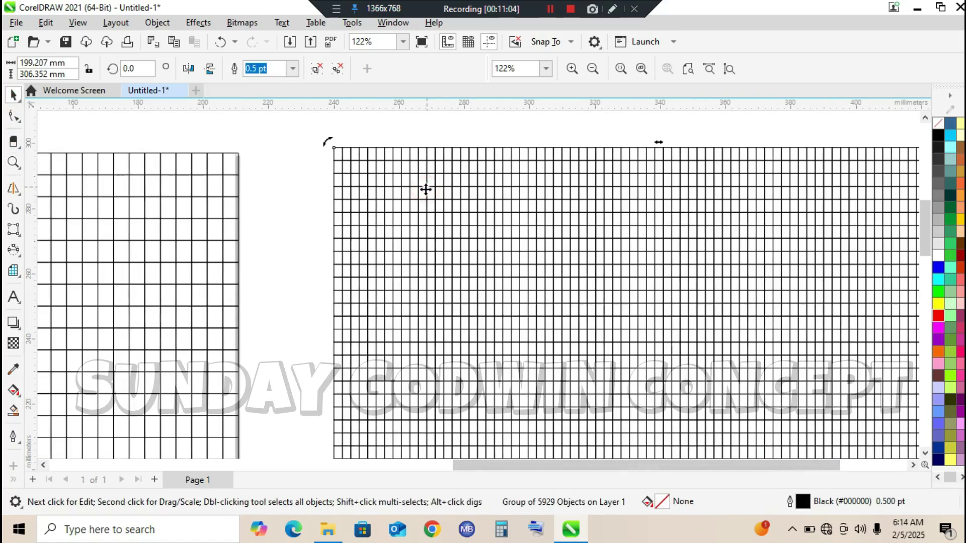
right_click(939, 314)
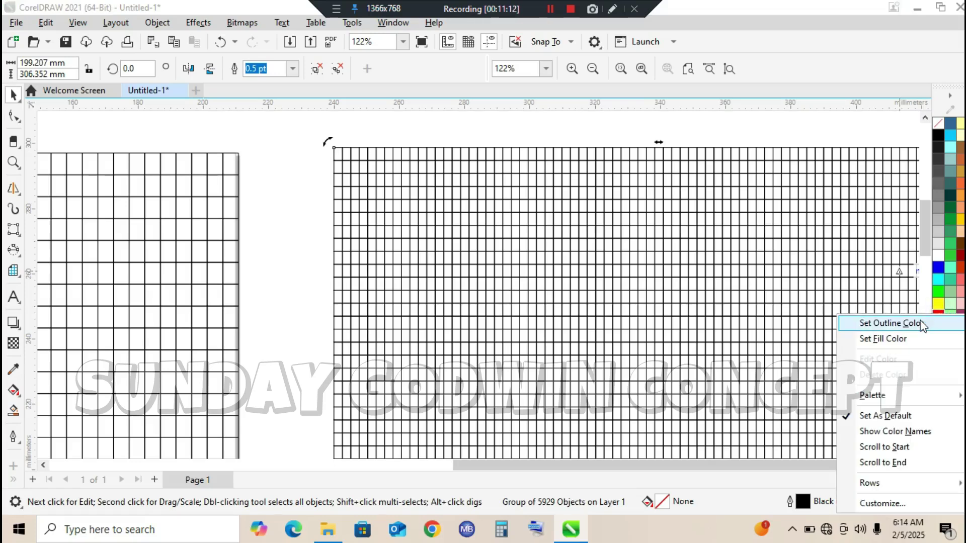
left_click(890, 323)
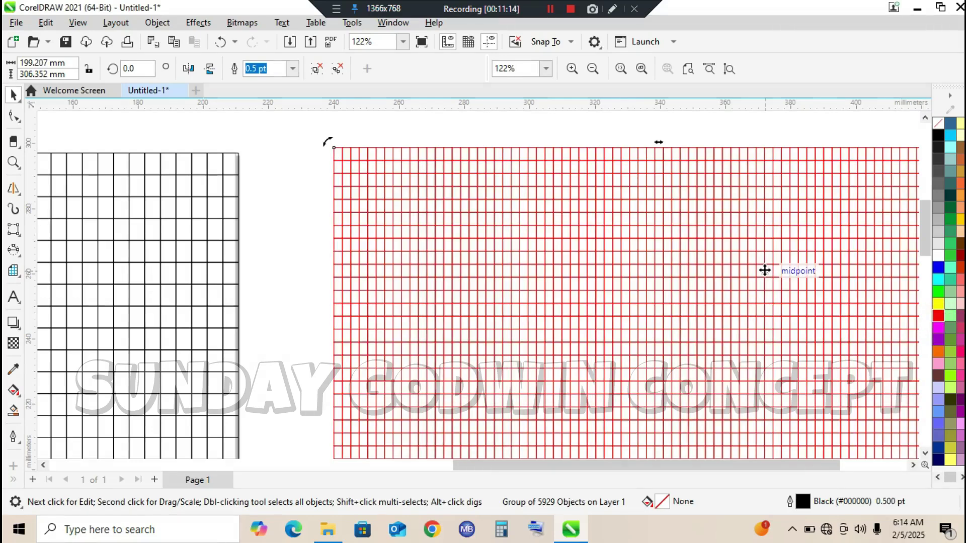
right_click(935, 267)
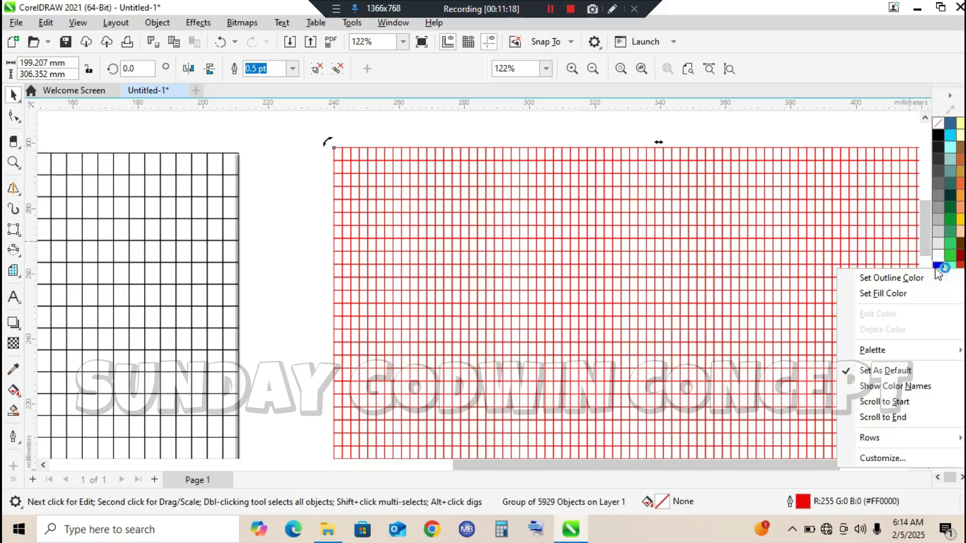
left_click(907, 279)
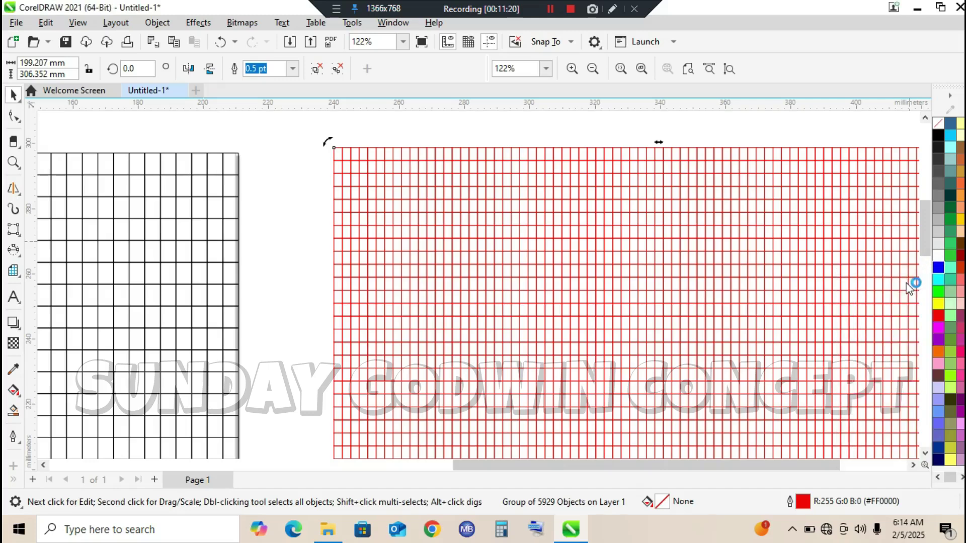
right_click(954, 261)
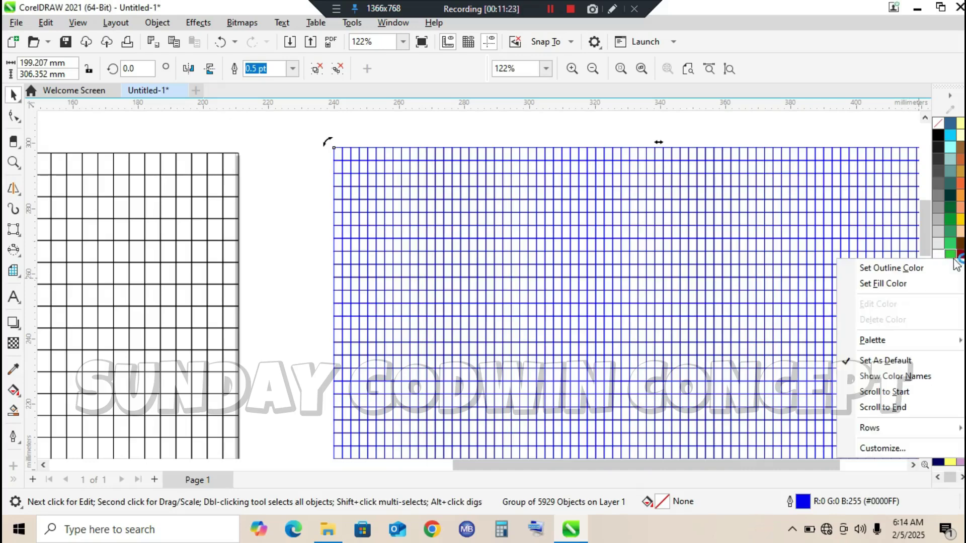
left_click(926, 269)
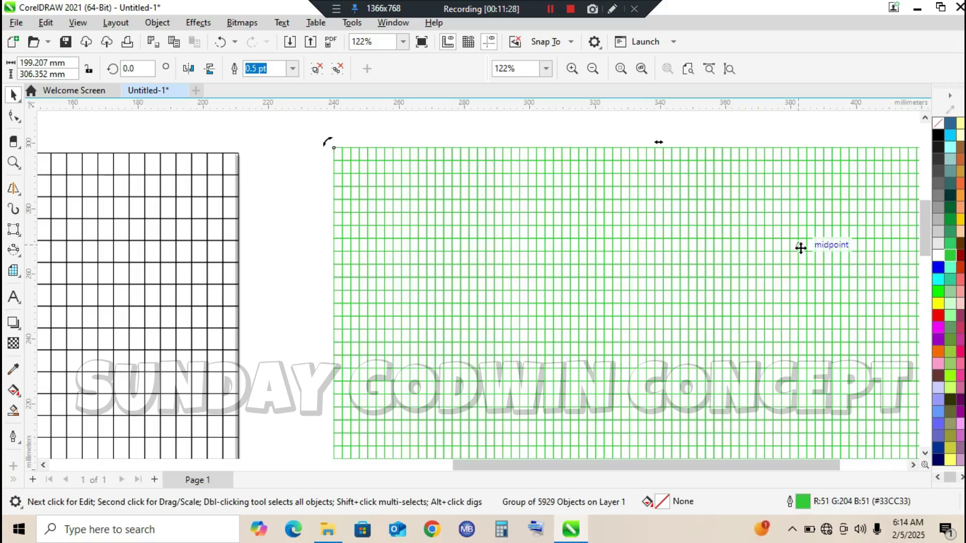
Select both graph paper grids together and delete them.
key("F4")
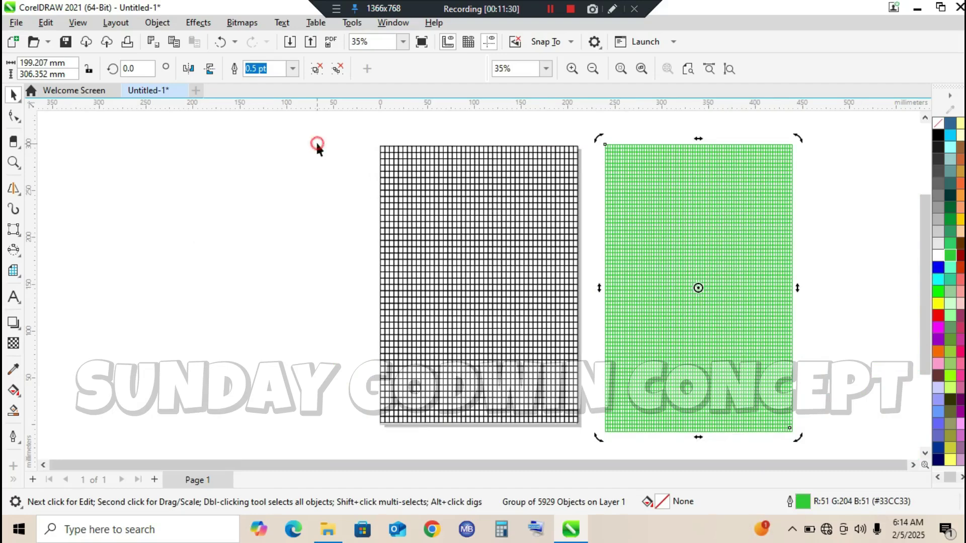
left_click_drag(287, 131, 822, 440)
left_click(823, 439)
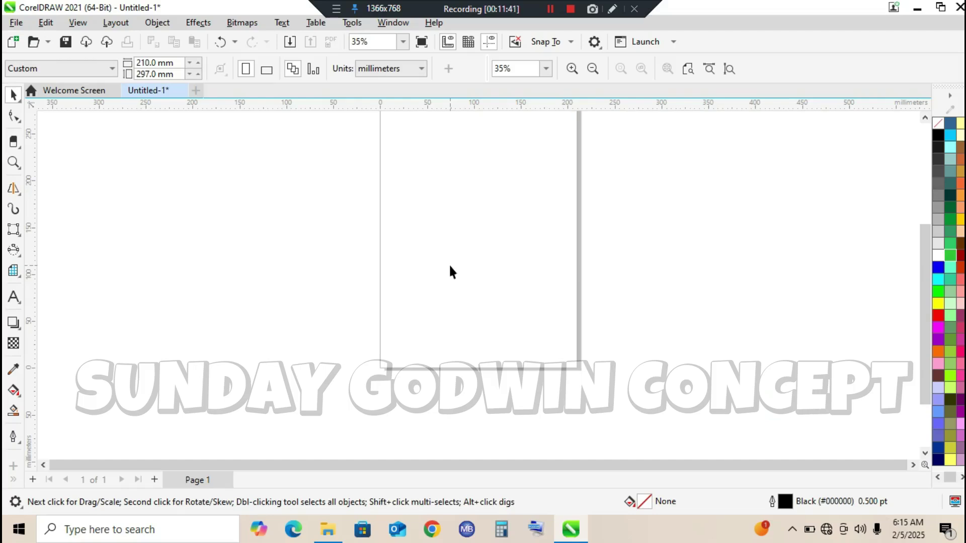
Draw a symmetrical spiral with 4 revolutions across the page's left edge using the Spiral tool.
left_click(19, 277)
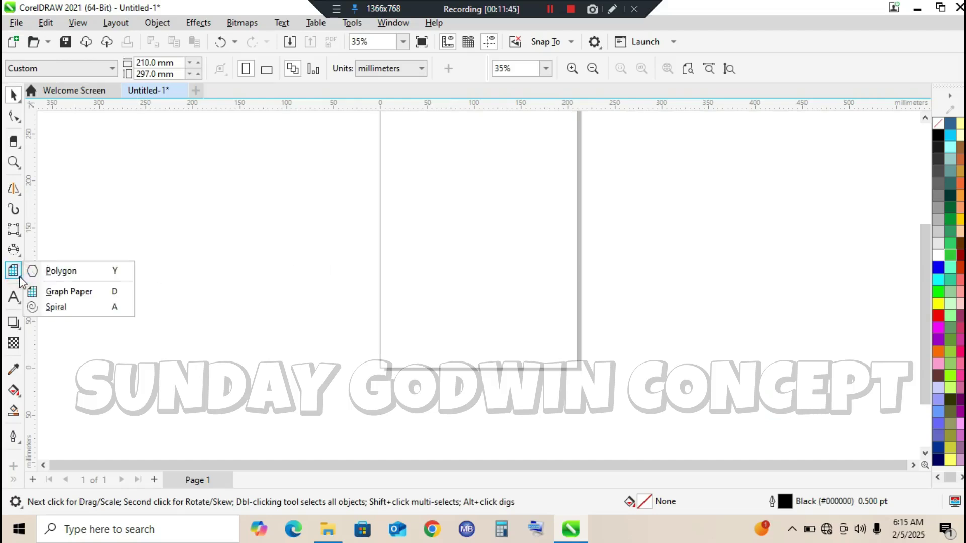
left_click(58, 305)
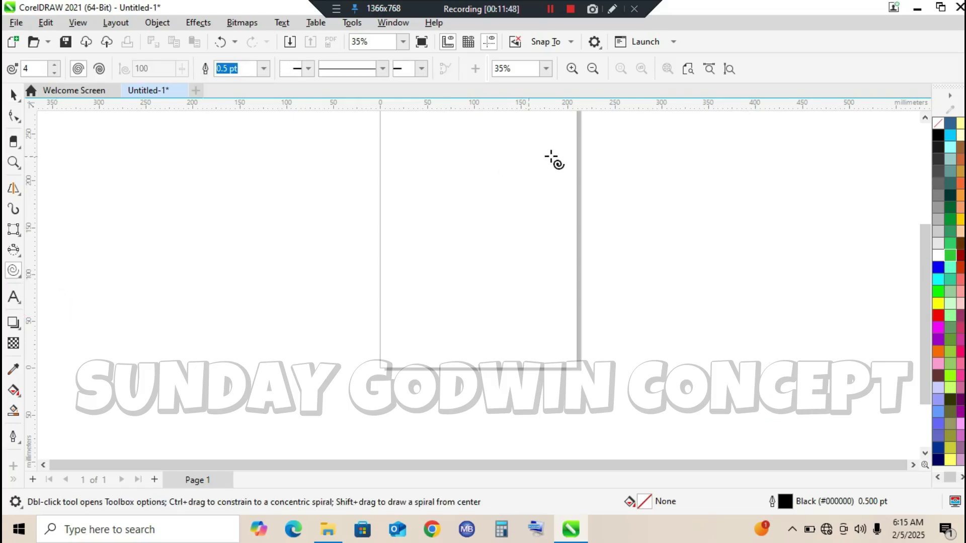
left_click_drag(345, 151, 547, 315)
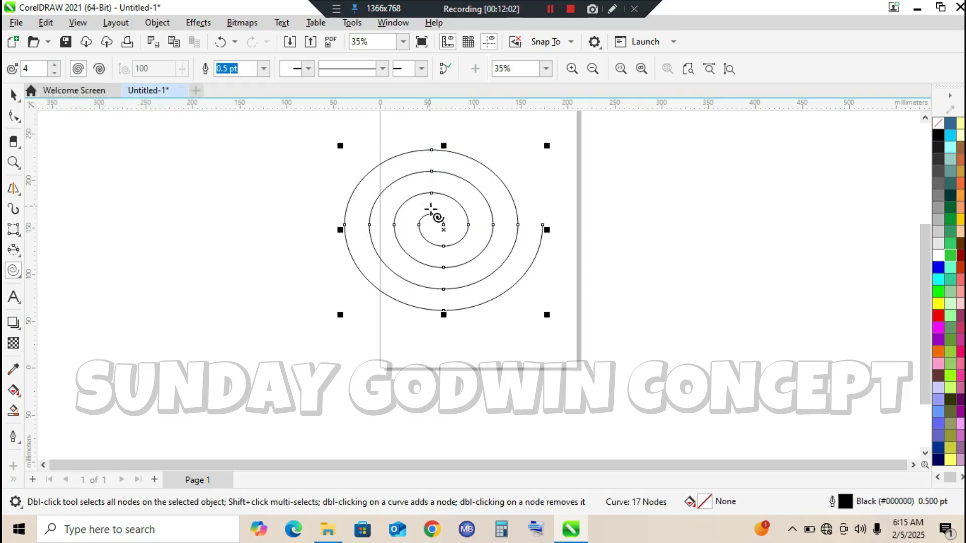
Draw a single-turn spiral left of the page and a 3-revolution spiral about 137 by 112 mm to its right.
left_click(55, 74)
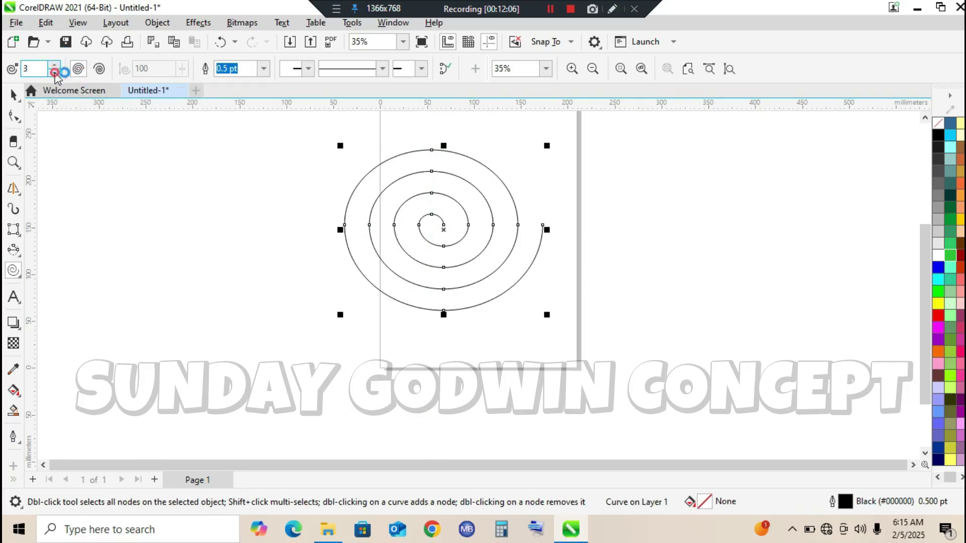
left_click_drag(147, 198, 289, 304)
left_click(55, 64)
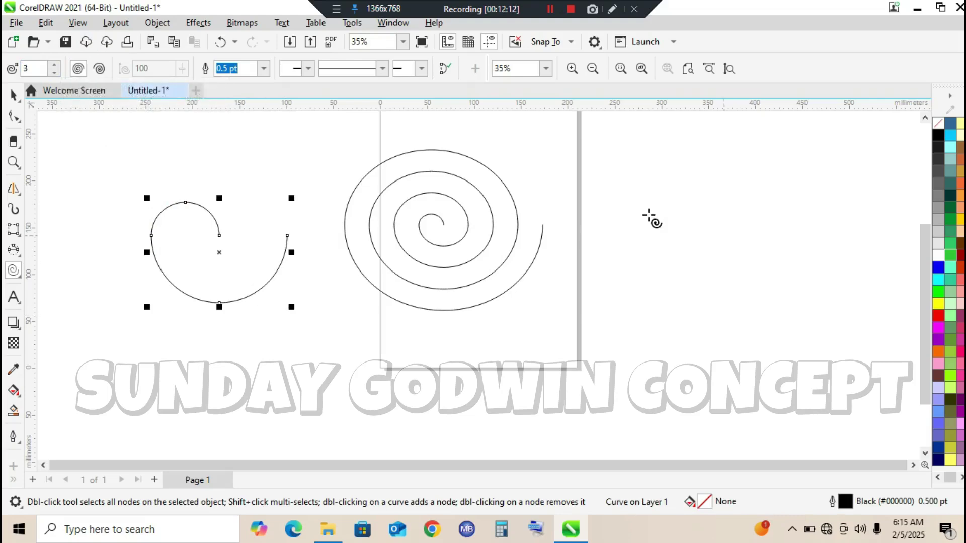
left_click_drag(647, 213, 779, 321)
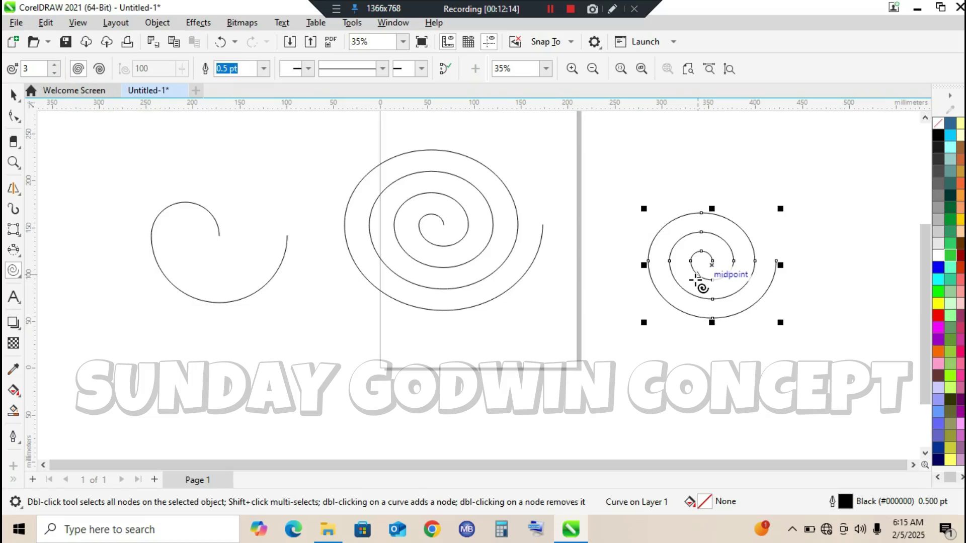
Select all three spirals and delete them.
left_click(12, 92)
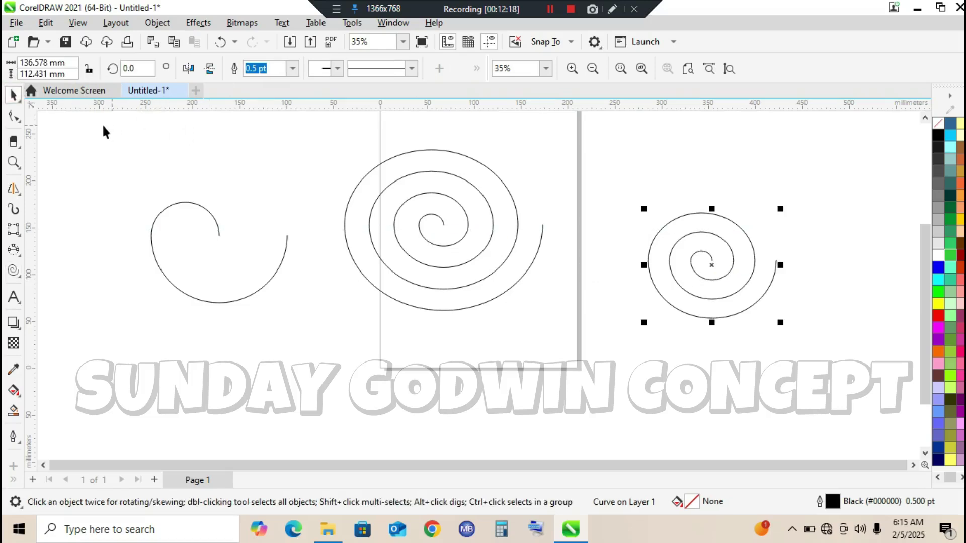
left_click_drag(103, 126, 728, 368)
key("ctrl+a")
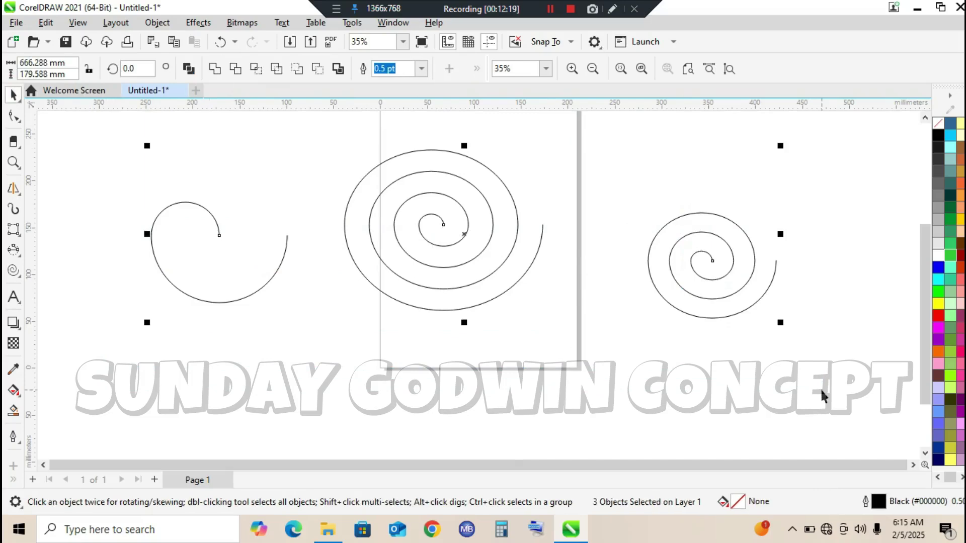
key("Delete")
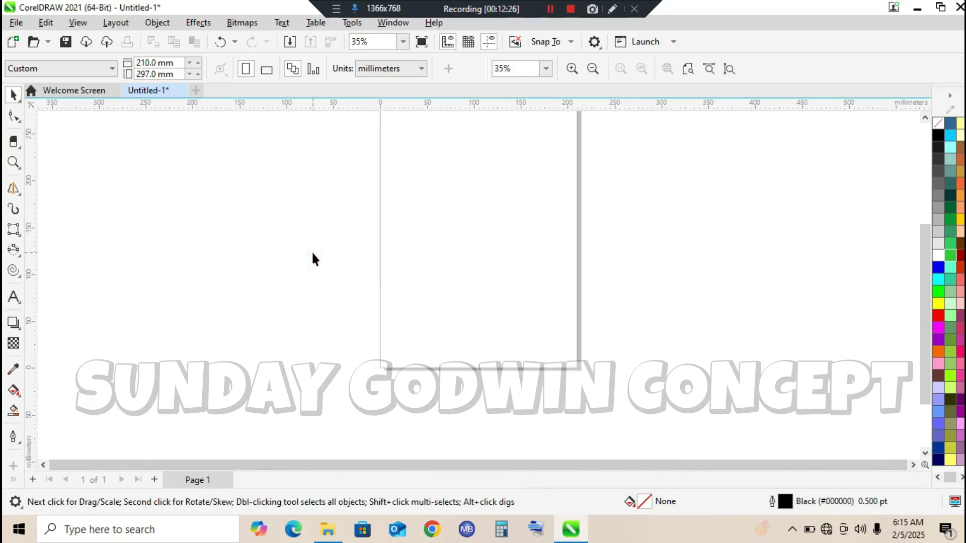
Start artistic text left of the page with the lines dddddd, dhdhddd, dddbd, dnddd and a long dgsg line continued with repeated b's.
left_click(12, 297)
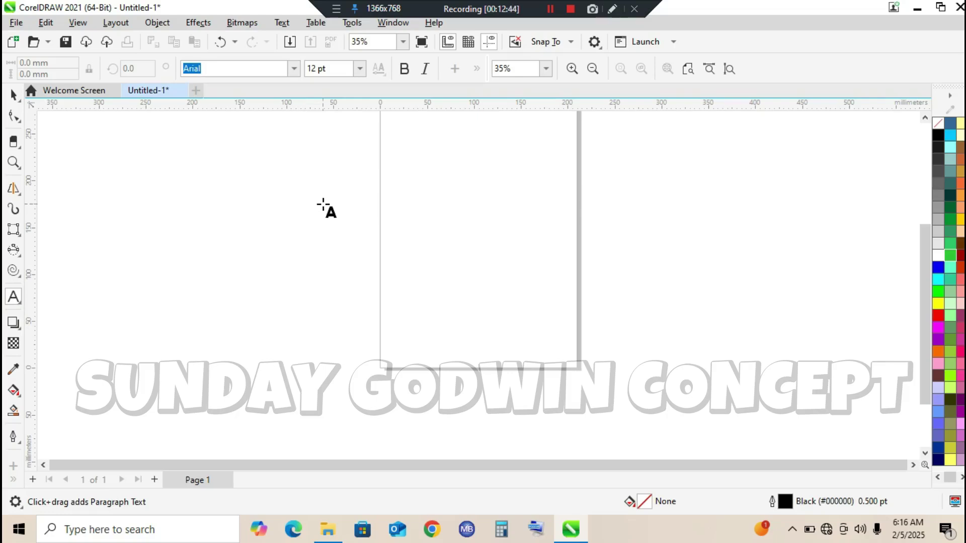
left_click(133, 170)
type("ddd")
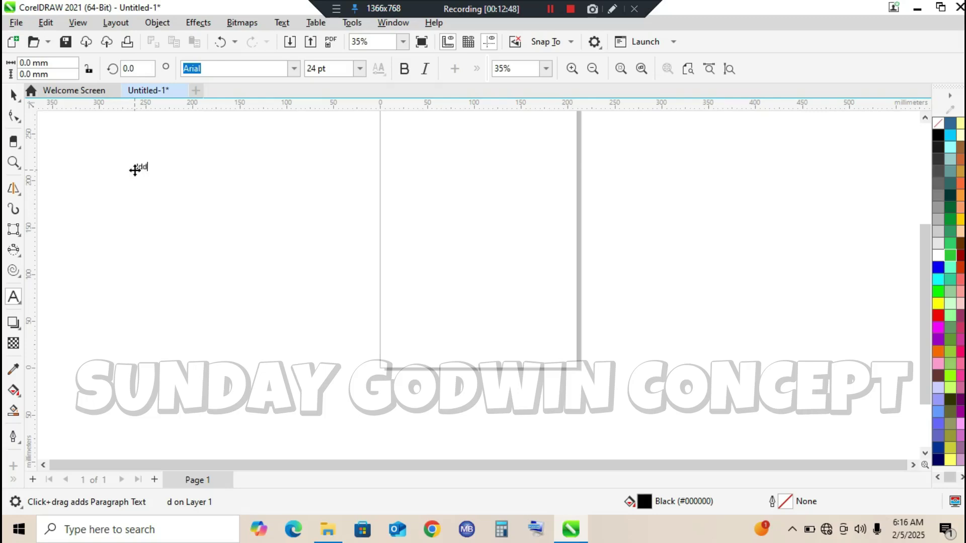
type("ddd")
key("Return")
type("and")
type("hddd")
key("Return")
type("bbbbbbbbbbbbbbbbbbbbbbbbbbbbbbbbbbbbbbbbbb")
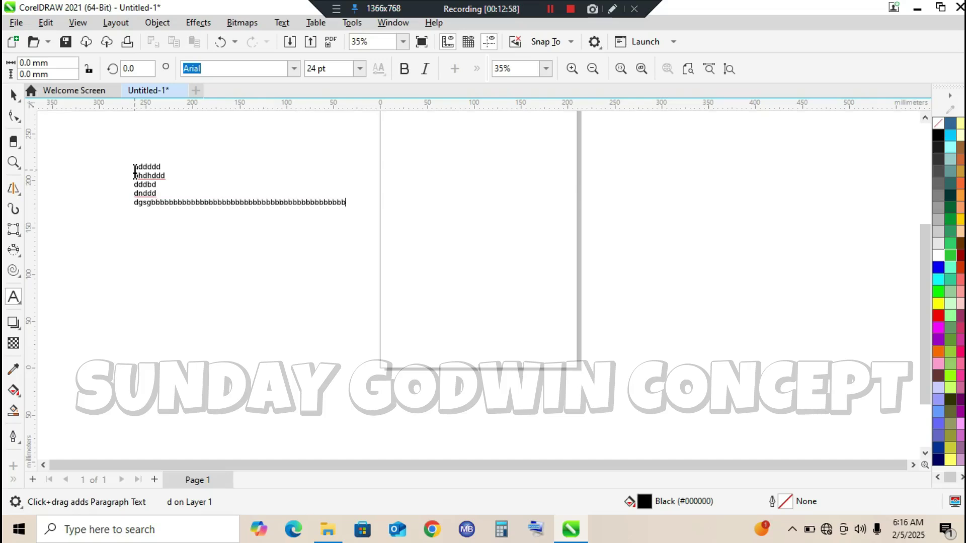
type("bbbbbbbbbbbbbbbbbb")
key("Return")
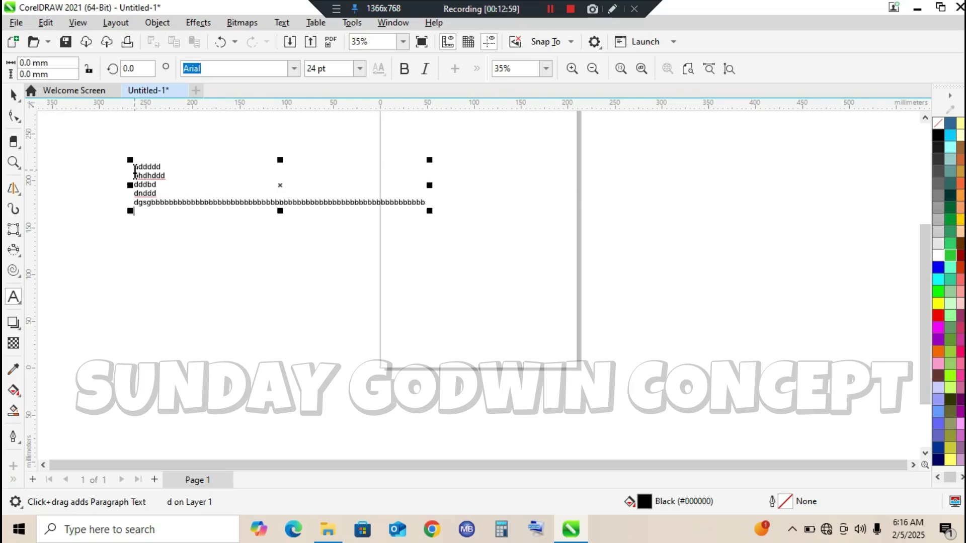
Add the lines ssbsbs, svdvdvd and dbcbx to the text and delete the whole text object.
type("ssbsbs")
key("Return")
type("svdvdvd")
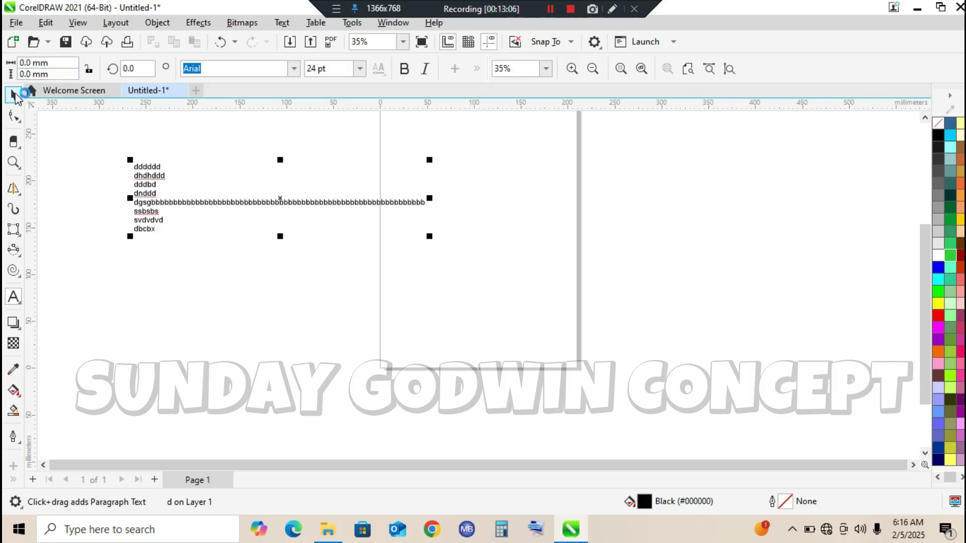
left_click(13, 94)
key("Delete")
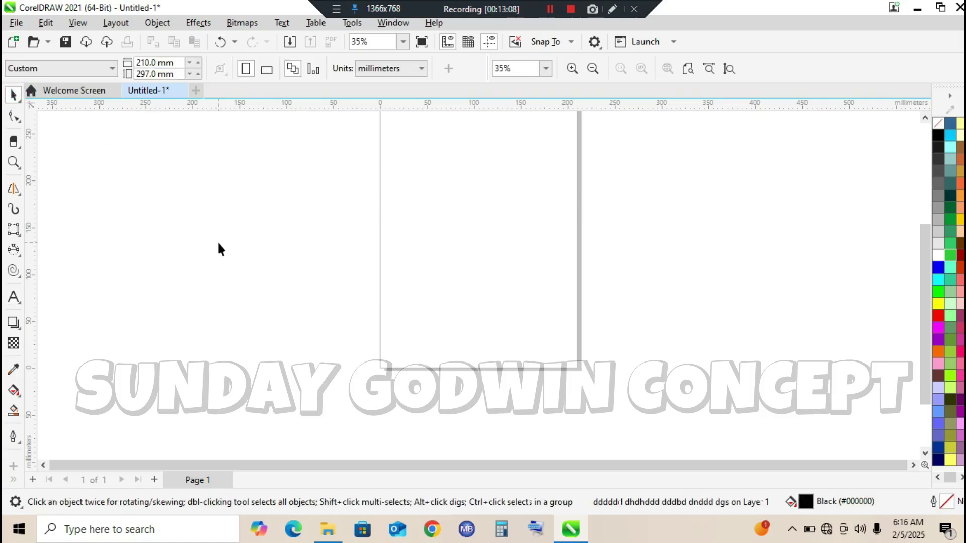
Create a paragraph text frame about 168 by 233 mm on the page and fill it with two lines starting dndnnnncdbdbdcdbdbd and dddvdvd.
left_click_drag(927, 265, 921, 227)
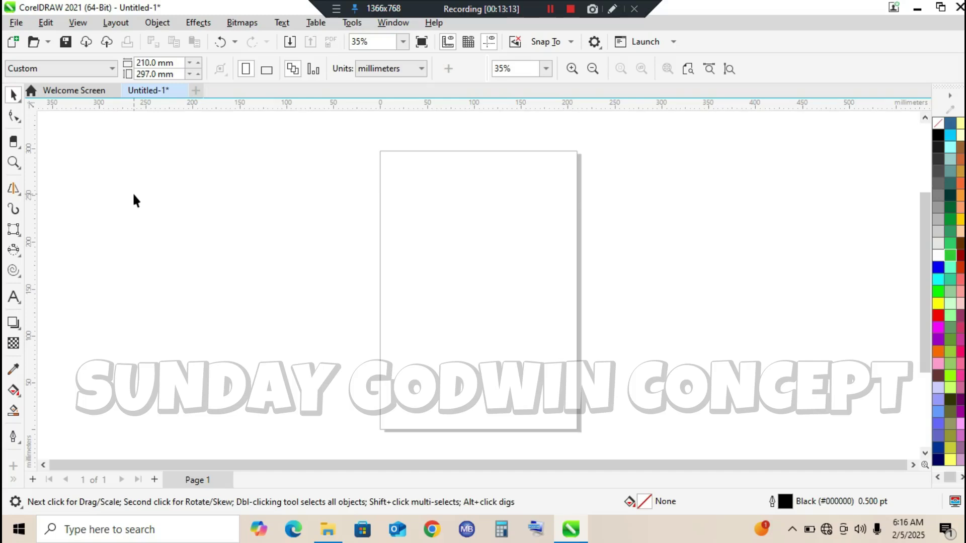
left_click(14, 301)
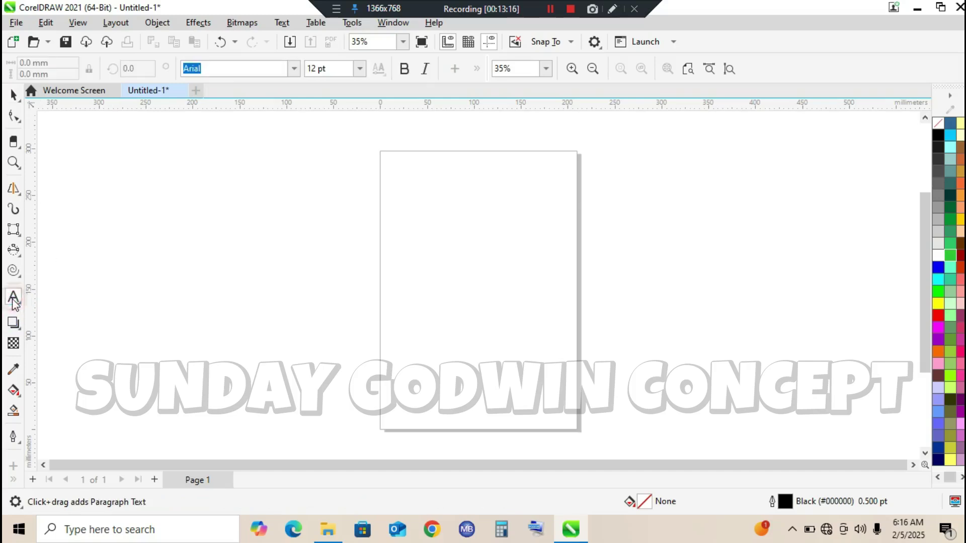
left_click(390, 170)
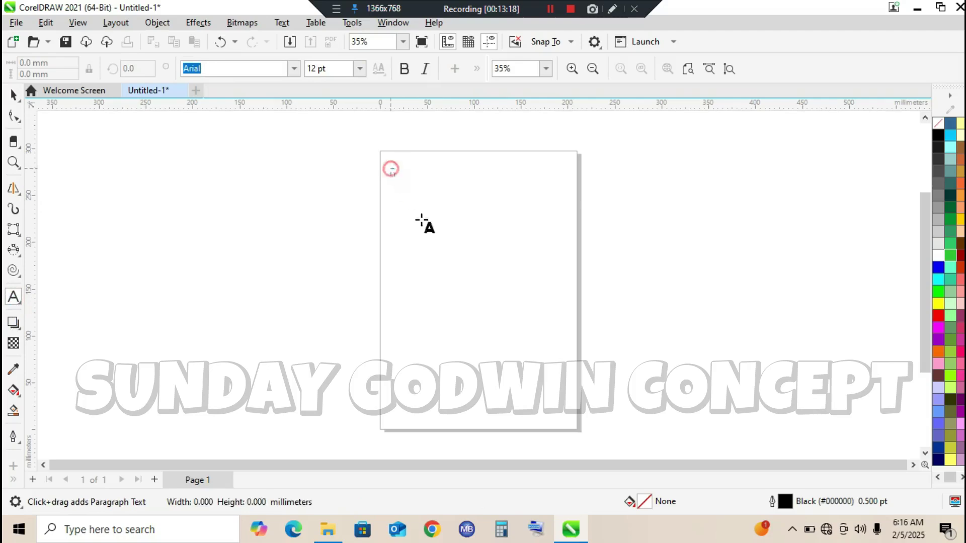
left_click_drag(421, 222, 549, 388)
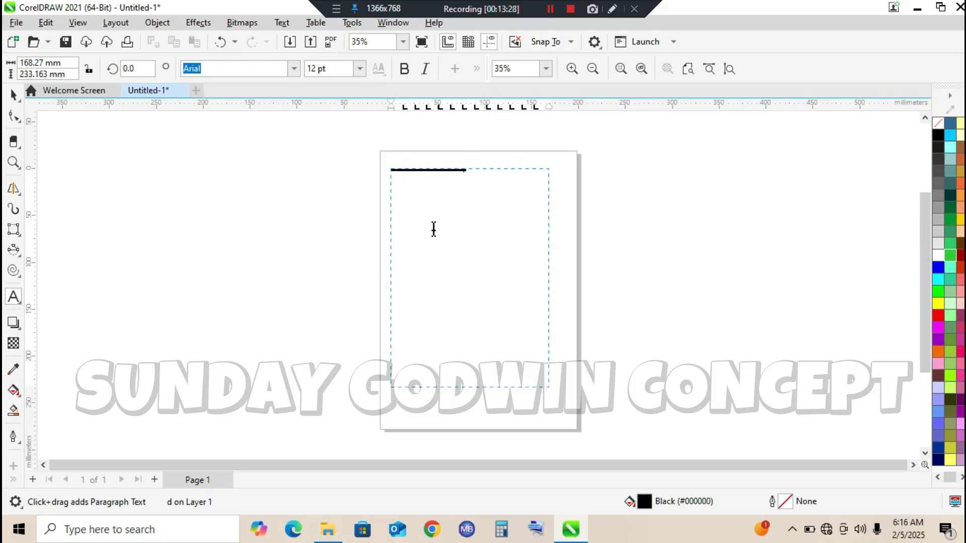
type("fdjkfgdfkg")
key("Escape")
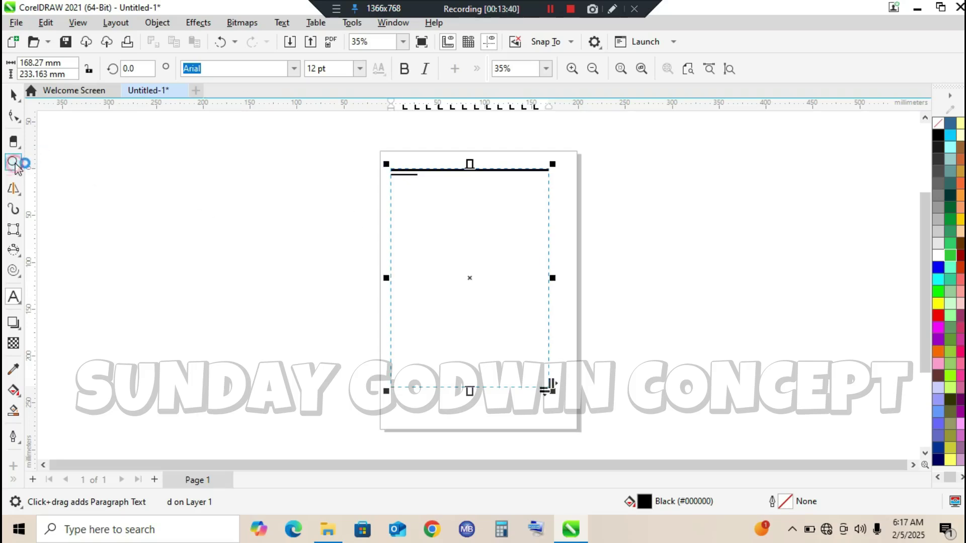
Select the paragraph text on the page and review the available text commands, from columns and bullets to drop cap and text statistics.
left_click(13, 162)
left_click_drag(345, 145, 565, 222)
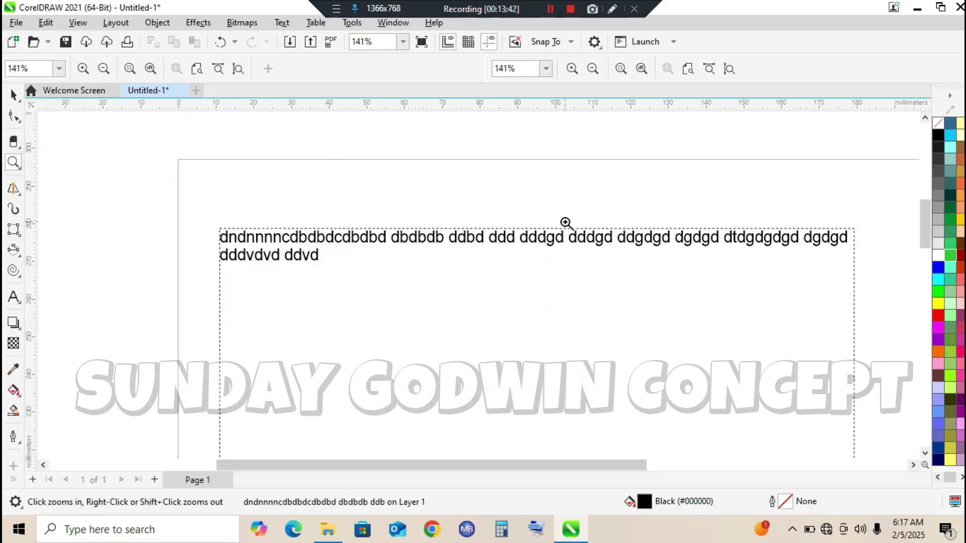
left_click(14, 94)
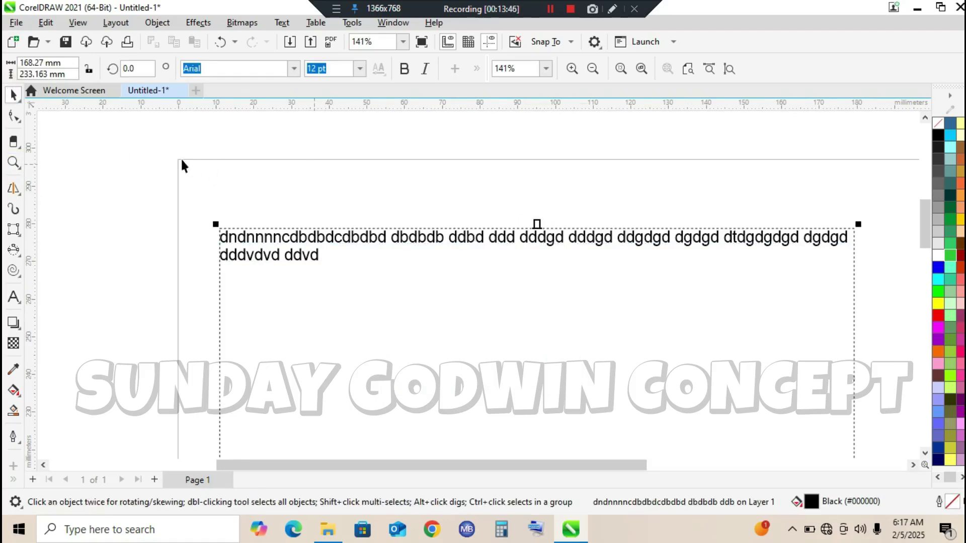
left_click(130, 166)
left_click(324, 237)
left_click(287, 23)
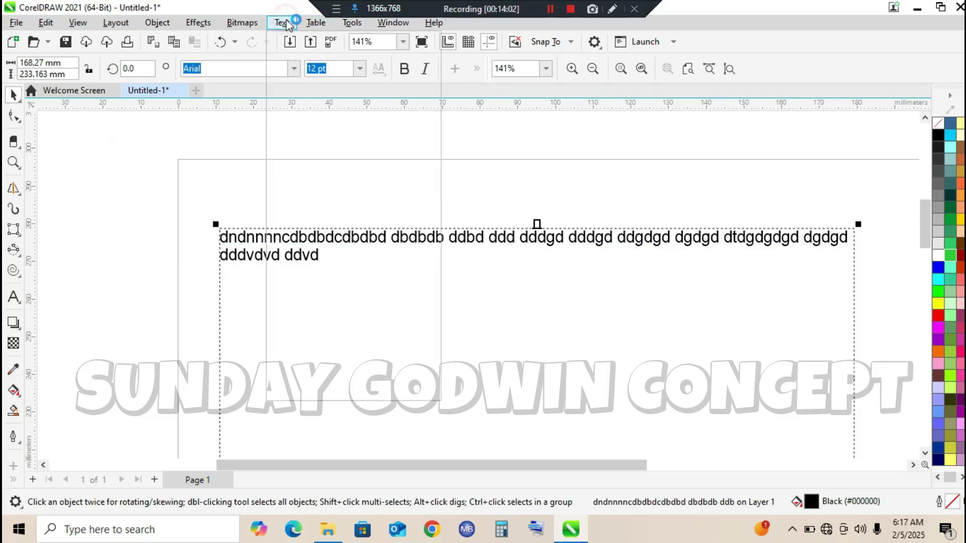
left_click(298, 59)
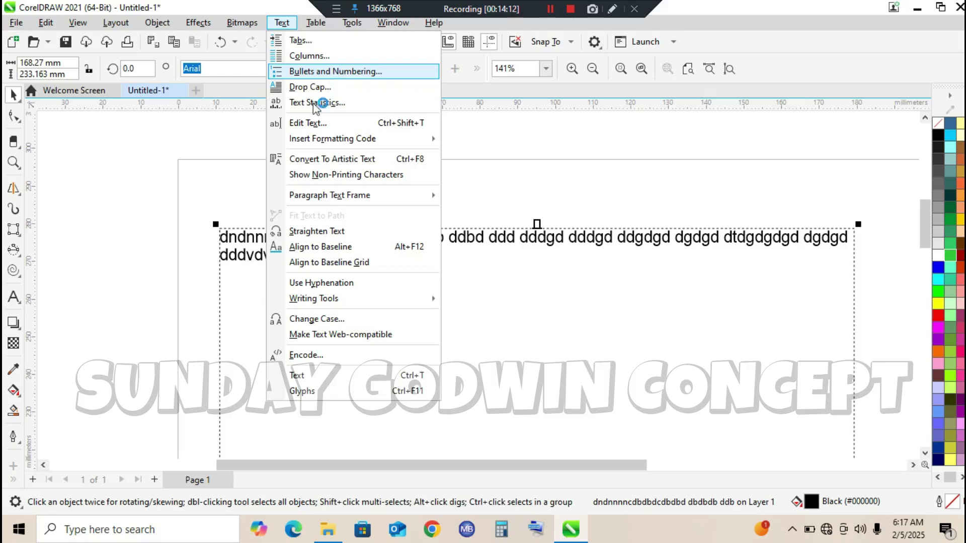
left_click(239, 250)
left_click(239, 250)
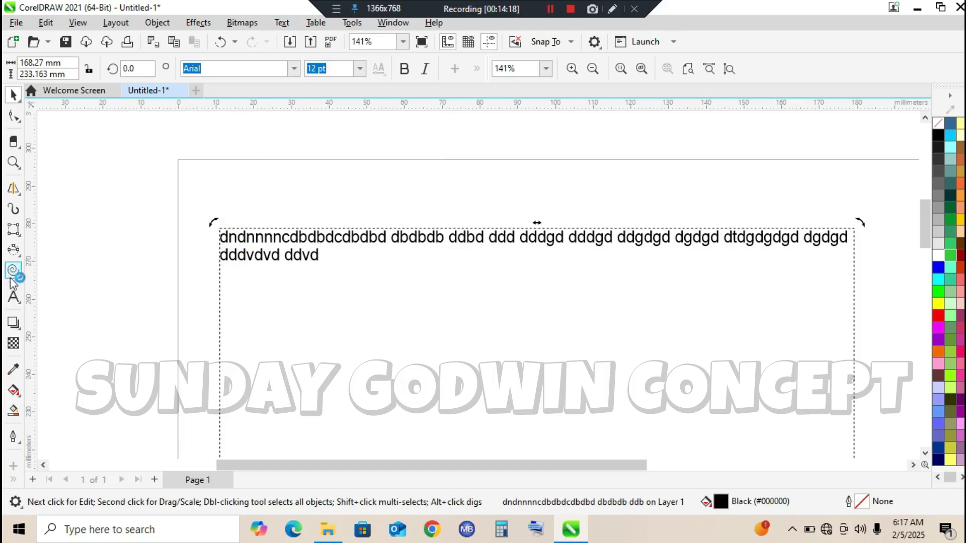
Draw a table with 3 rows and 5 columns, about 25.5 by 16.7 mm, over the page's upper-left corner.
left_click(14, 296)
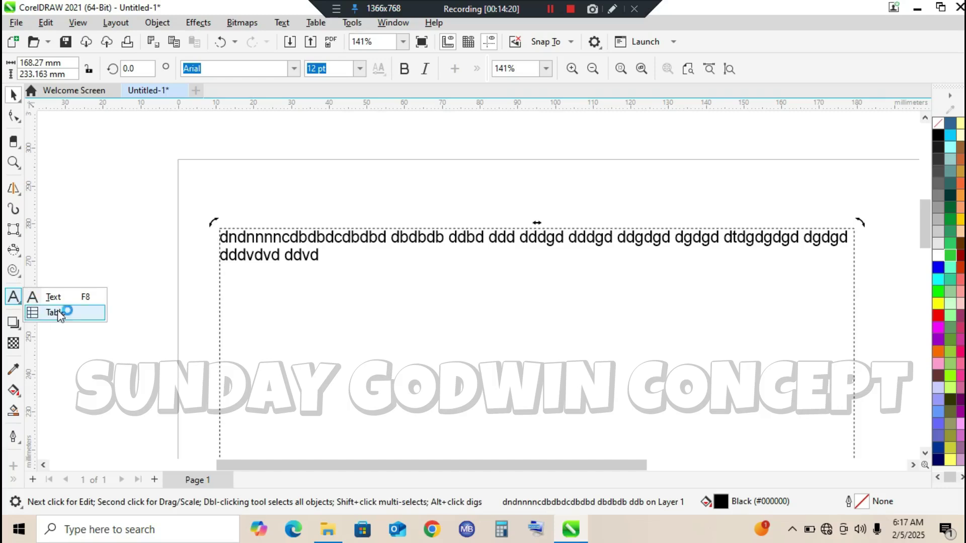
left_click(56, 313)
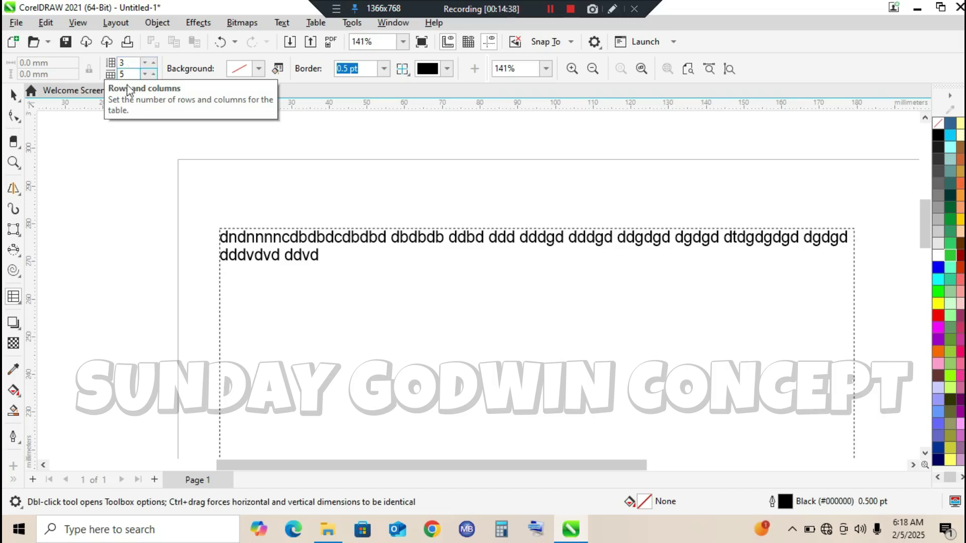
left_click_drag(99, 168, 196, 232)
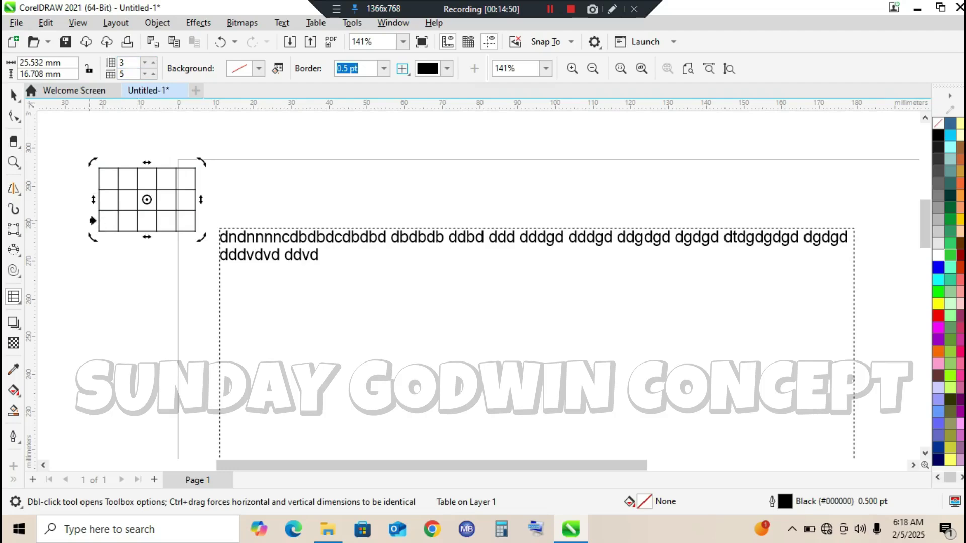
Set the new table to 6 columns and 16 rows.
left_click(154, 74)
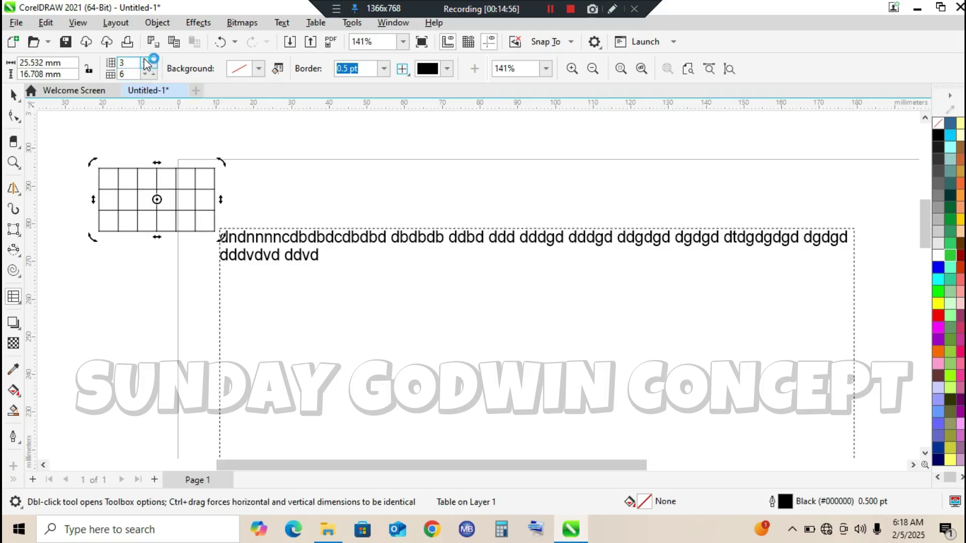
left_click(153, 61)
left_click(153, 60)
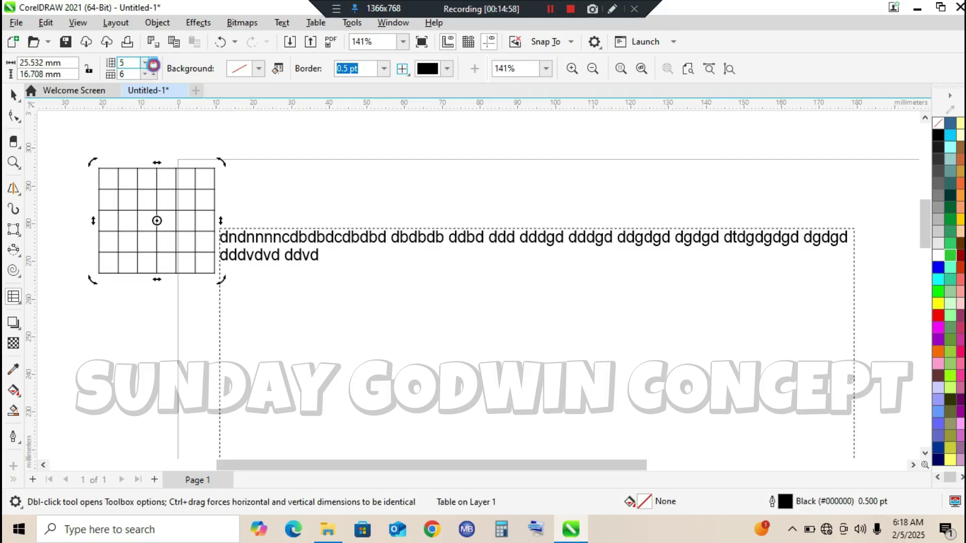
left_click(152, 61)
left_click(153, 61)
left_click(153, 61)
left_click(153, 61)
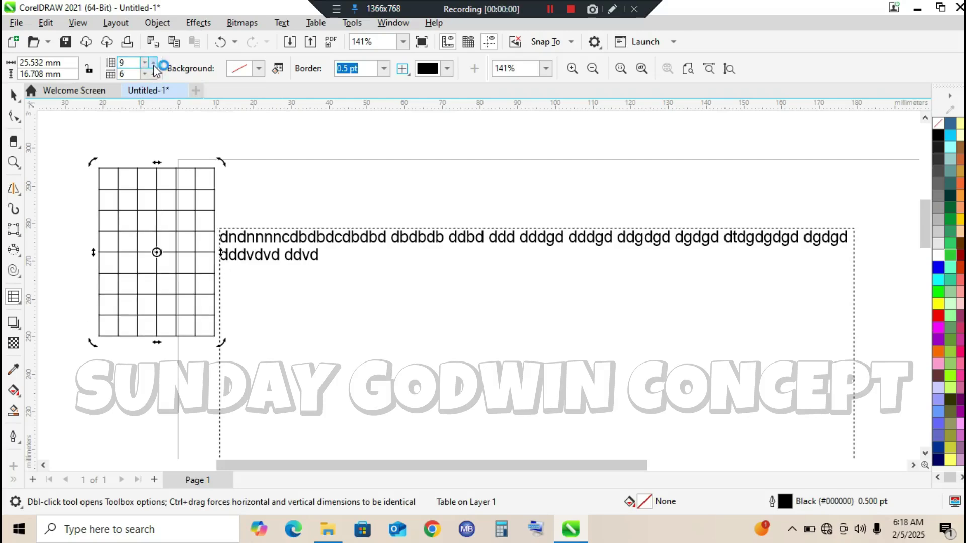
left_click(152, 61)
left_click(152, 60)
left_click(152, 61)
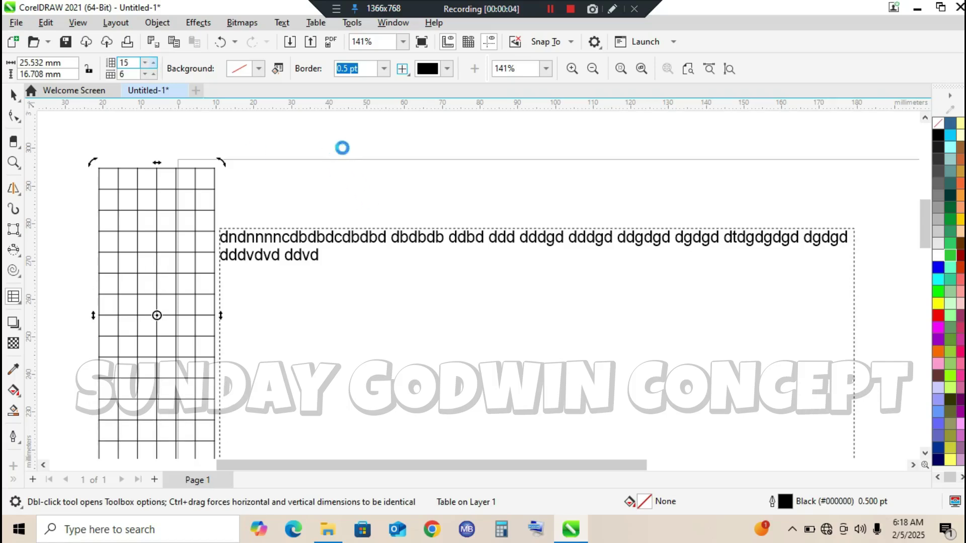
Draw two more tables with 3 rows and 5 columns near the page's upper edge and delete both of them.
left_click_drag(326, 137, 459, 217)
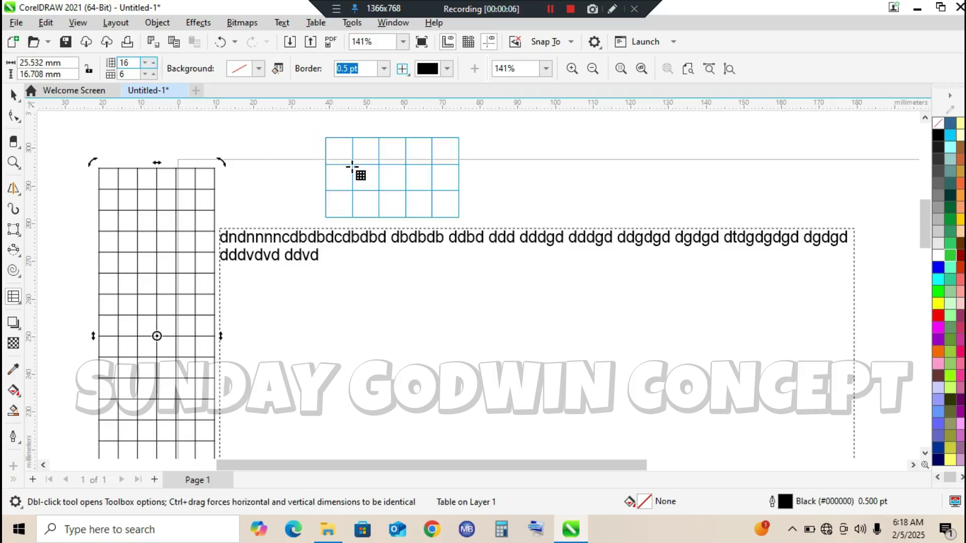
left_click_drag(512, 142, 601, 234)
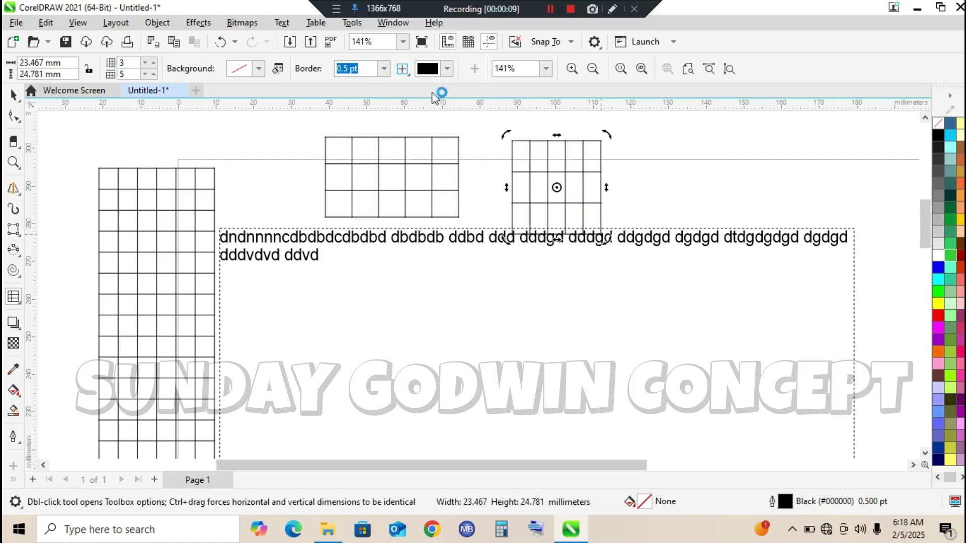
left_click(13, 94)
left_click_drag(317, 118, 569, 214)
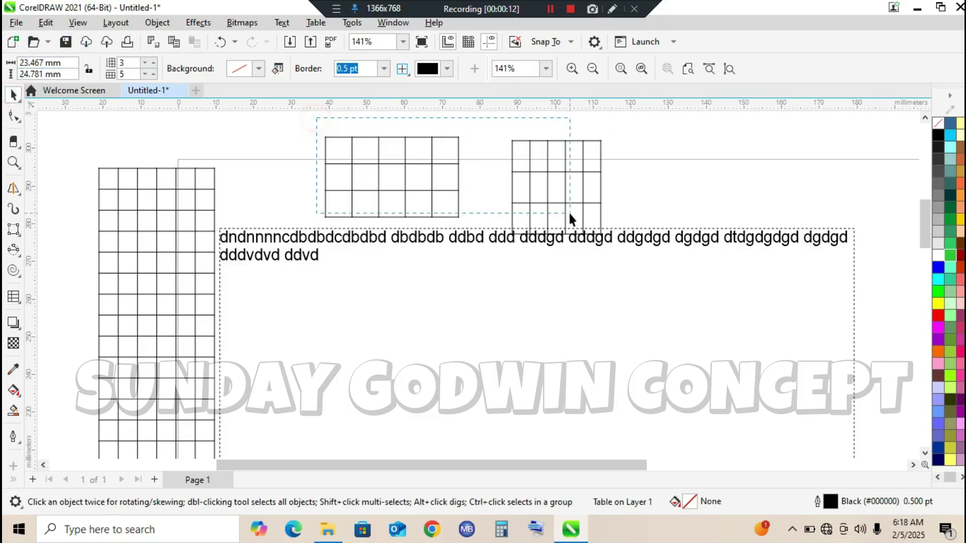
left_click_drag(643, 258, 643, 258)
key("Delete")
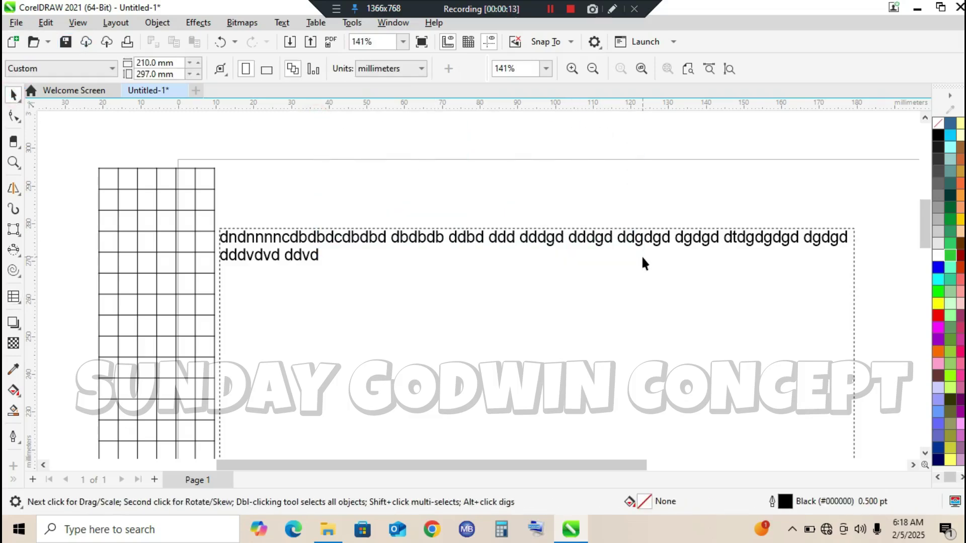
Move the 16-row table over the paragraph text and stretch it on both sides to about 115 mm wide.
left_click_drag(135, 194, 417, 226)
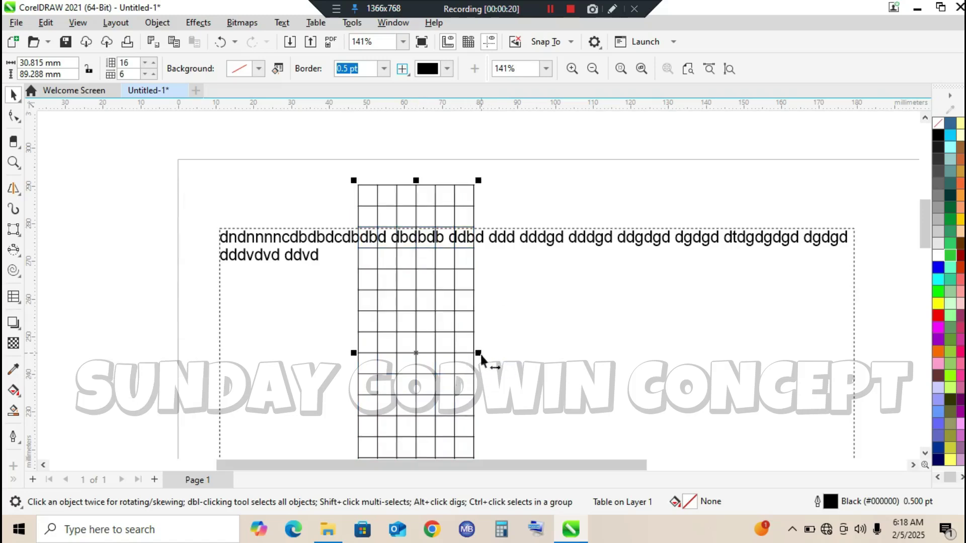
left_click_drag(477, 352, 744, 385)
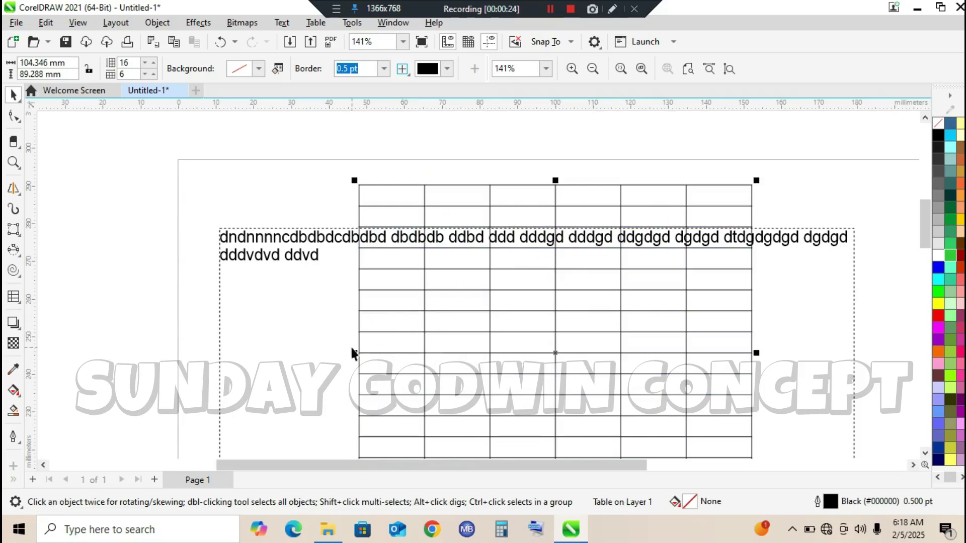
left_click_drag(354, 353, 312, 361)
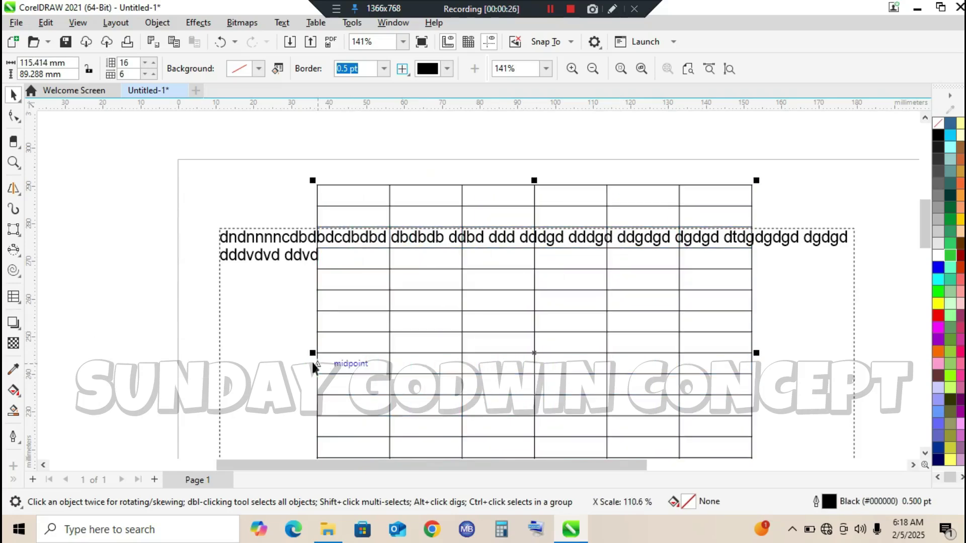